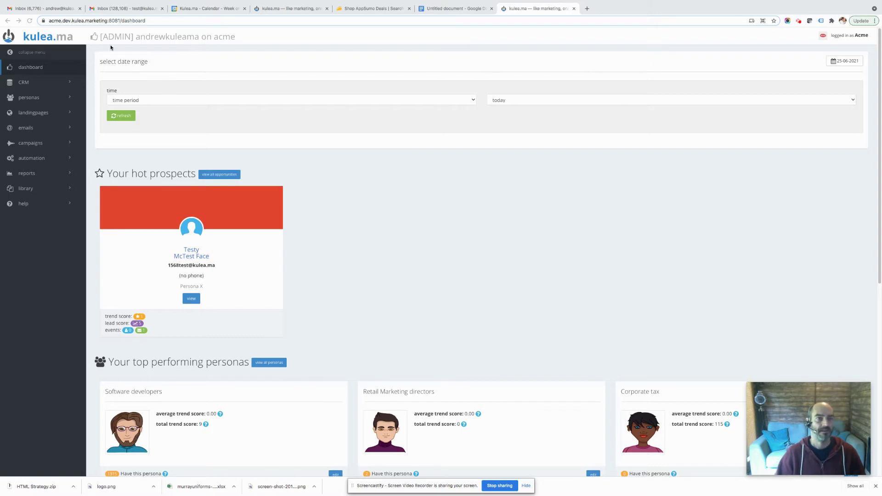
Create a new email from the Simple template 2 theme and look over its default layout
left_click(27, 128)
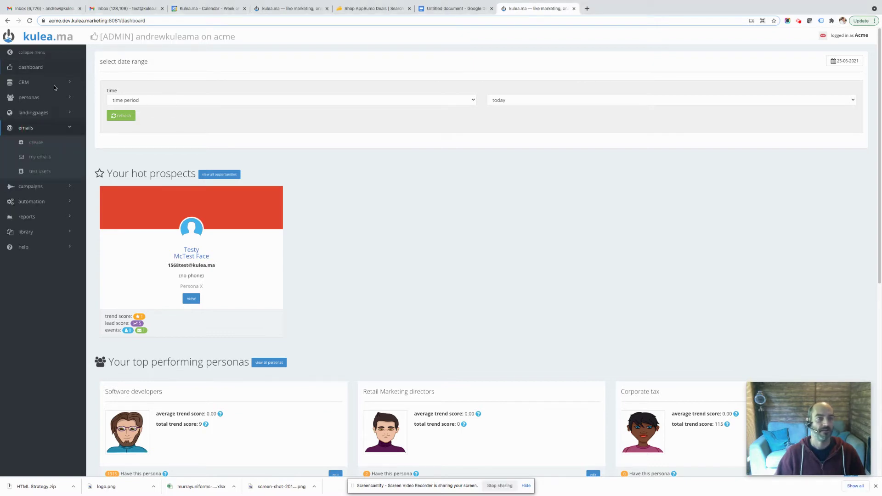
left_click(38, 143)
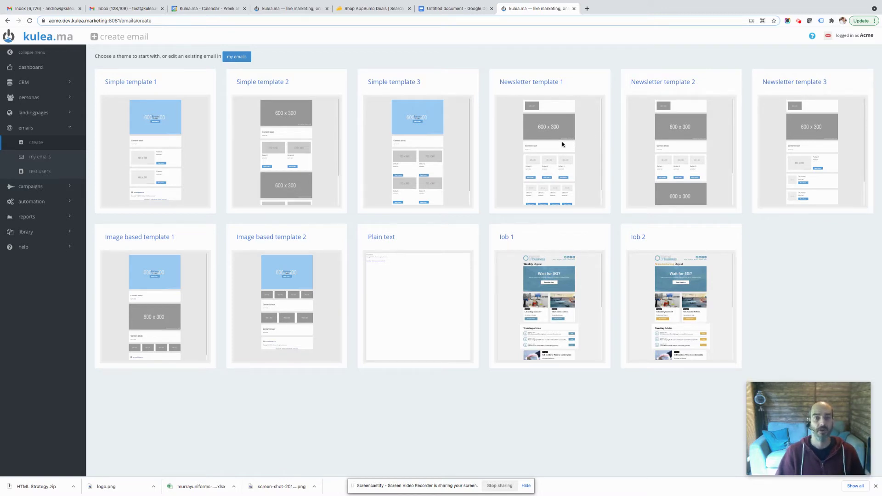
left_click(252, 83)
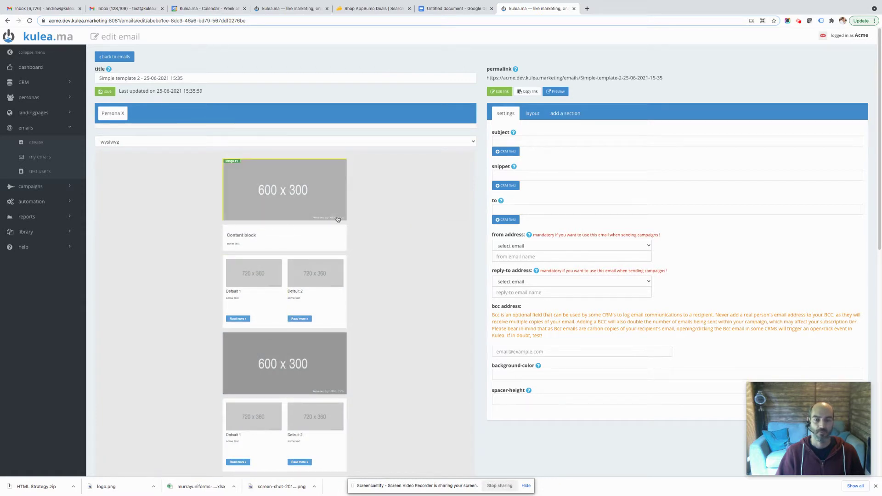
scroll(317, 291, "down", 2)
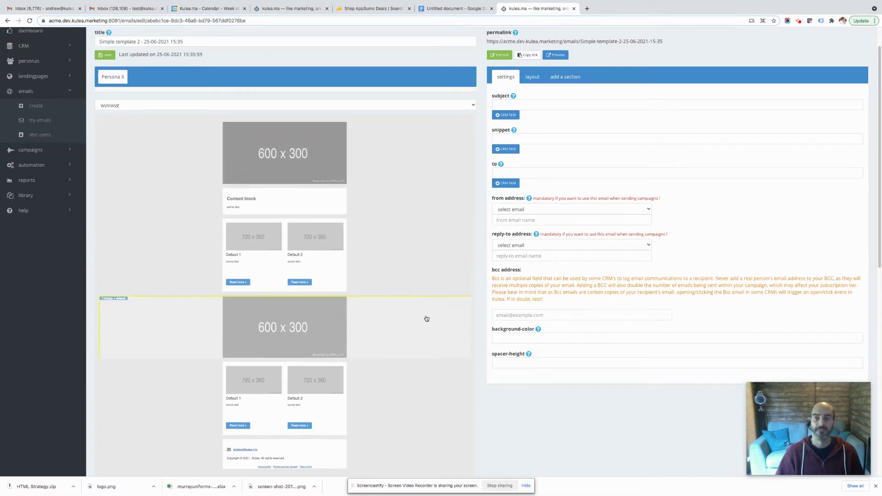
scroll(423, 313, "up", 2)
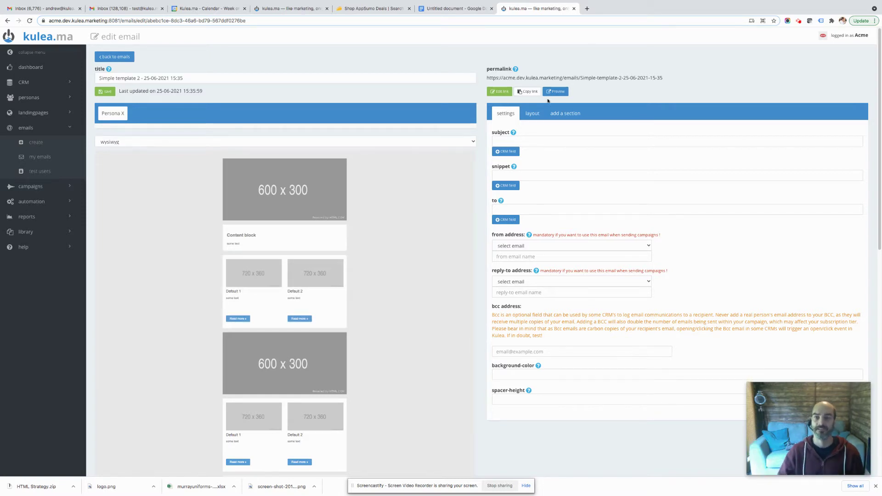
Set the email's background colour to blue in its settings
left_click(566, 113)
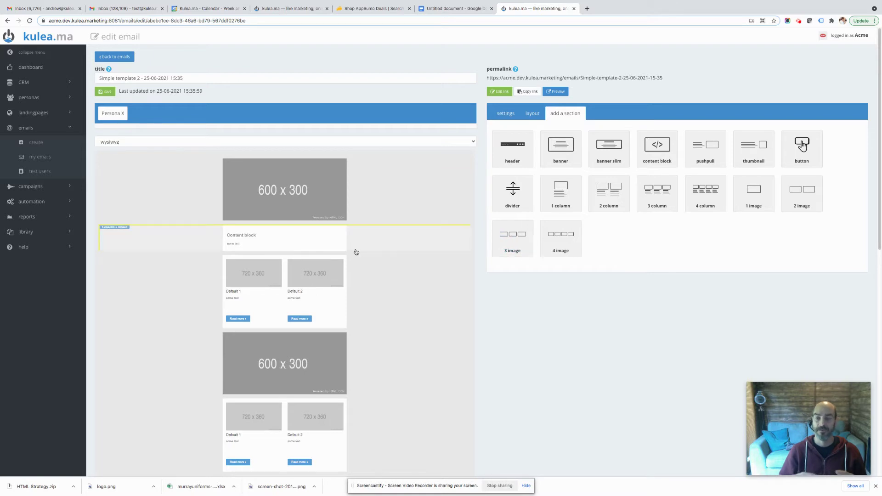
left_click(507, 113)
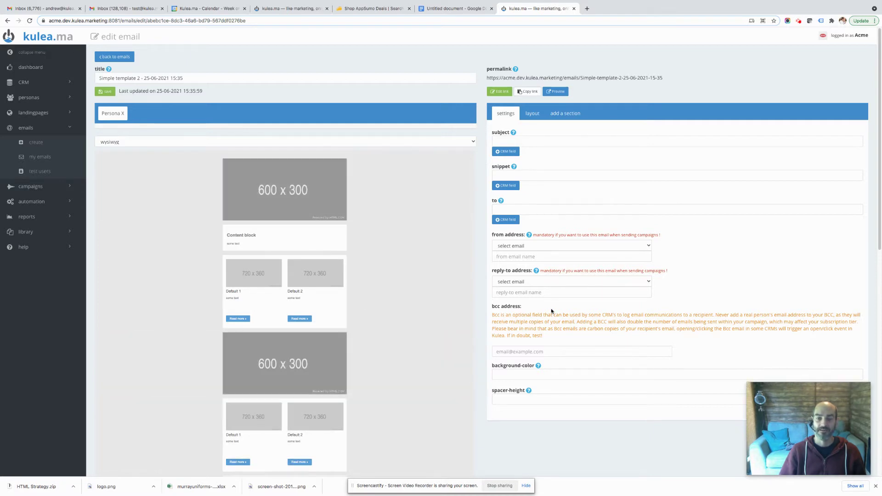
scroll(552, 311, "down", 1)
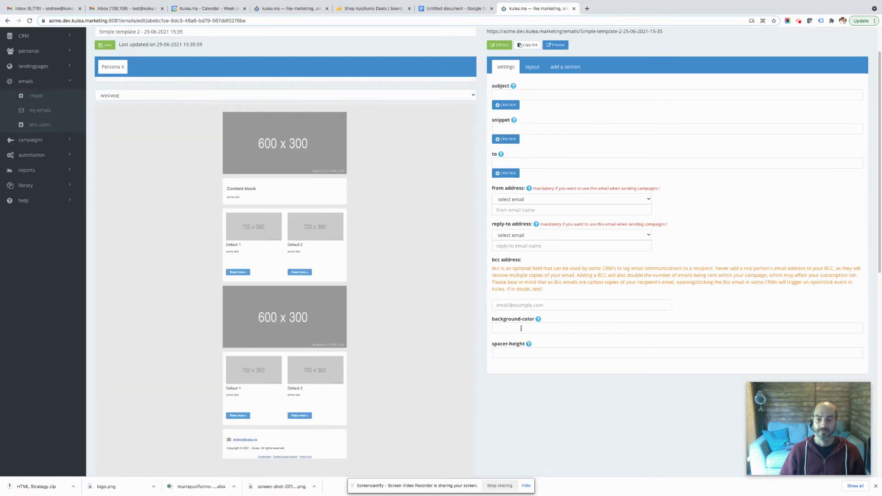
left_click(521, 328)
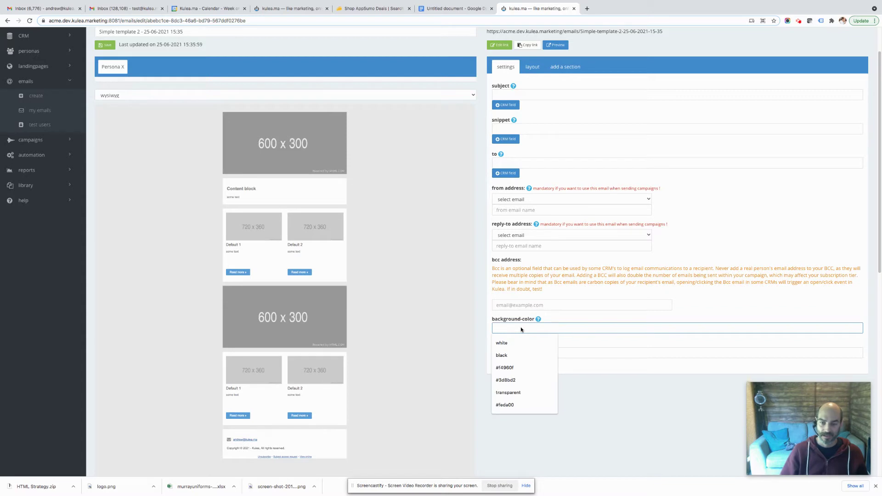
type("blue")
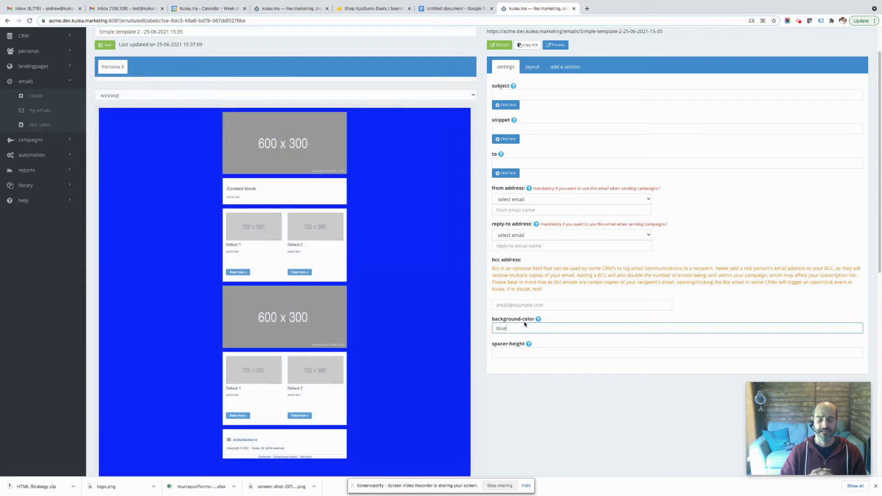
Try #f4960f as the email's background colour in place of blue, and clear the value again
left_click_drag(510, 330, 492, 329)
type("https://kulea.ma/")
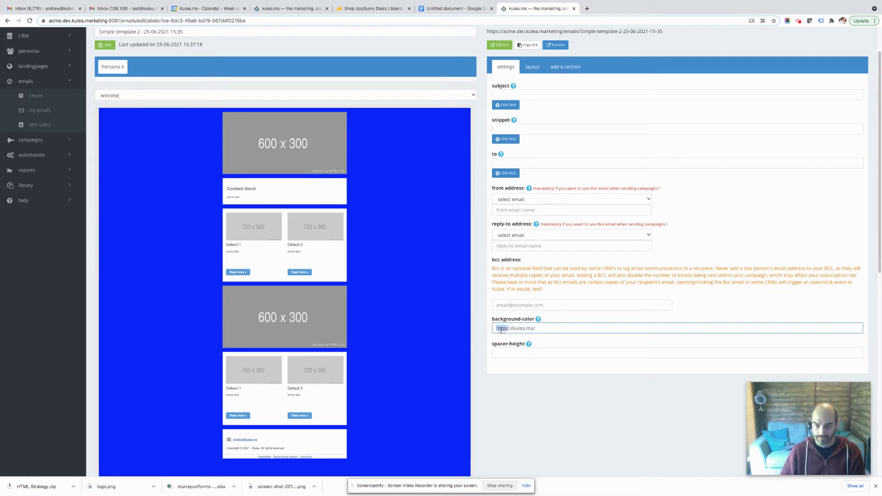
key("BackSpace")
double_click(516, 329)
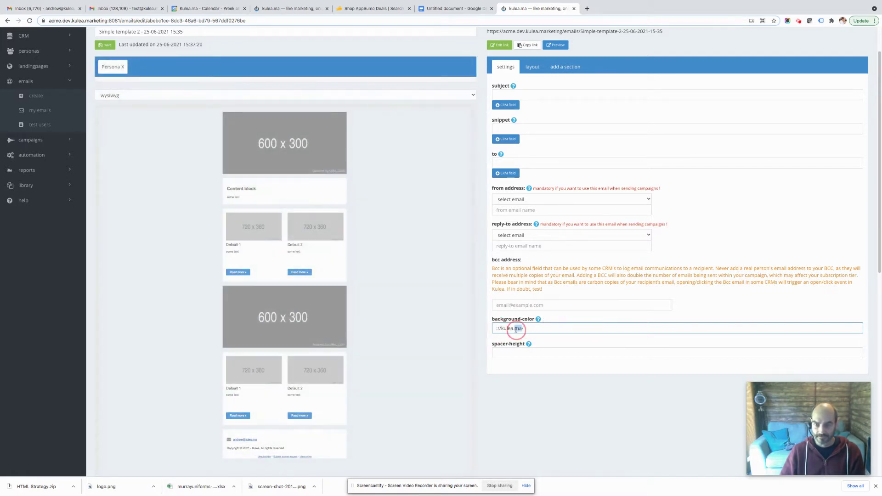
triple_click(516, 329)
key("BackSpace")
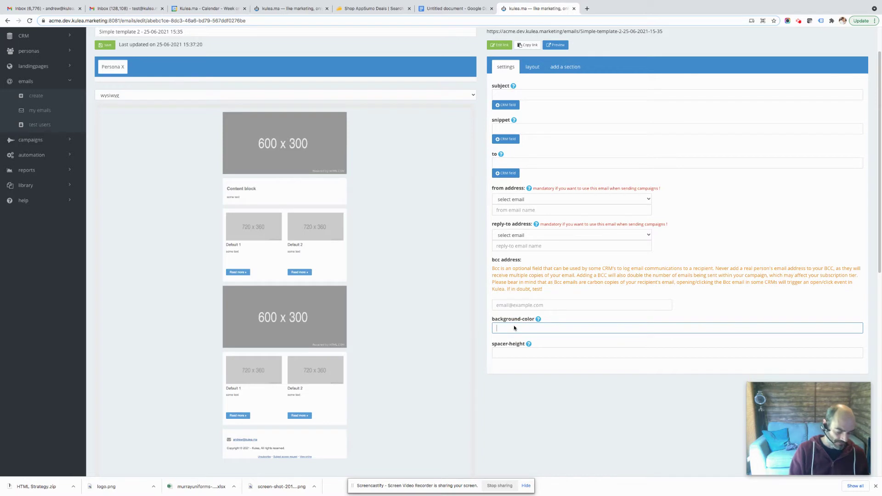
type("#f4960f")
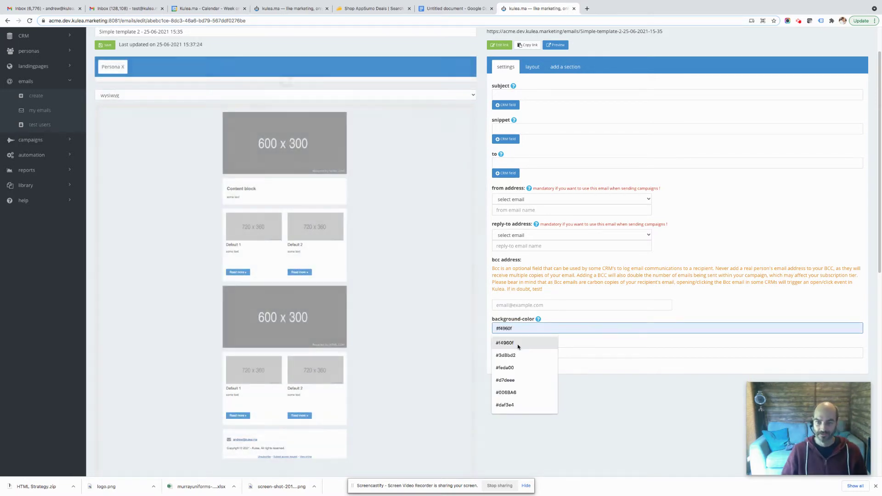
left_click(518, 344)
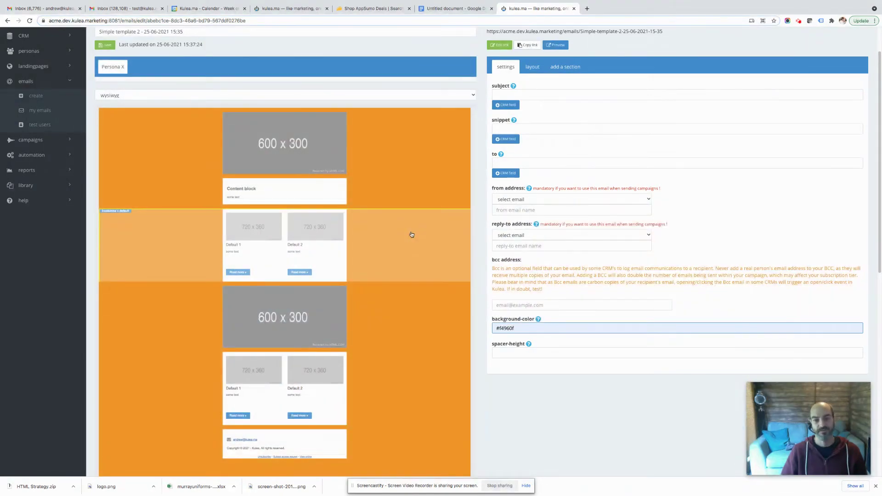
triple_click(502, 329)
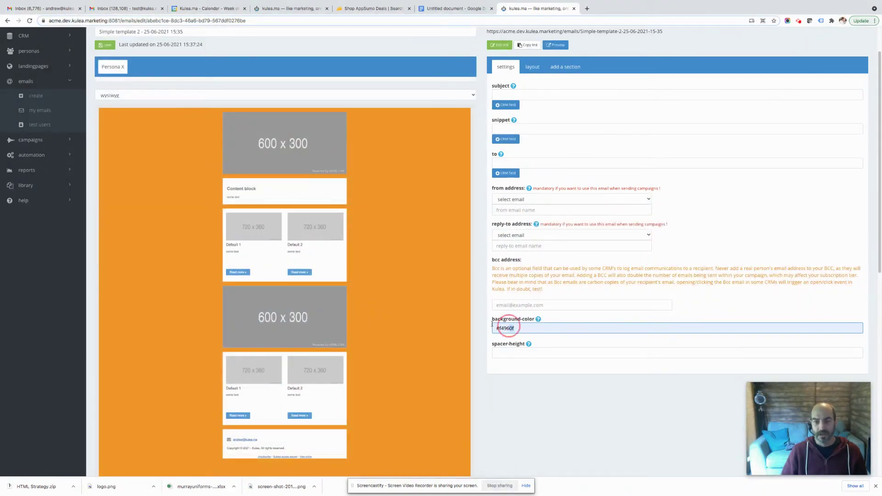
key("BackSpace")
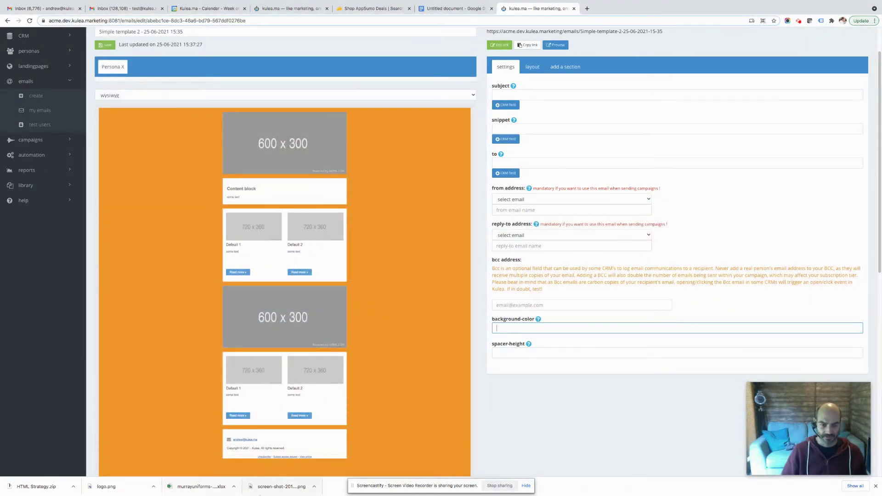
Switch to Photoshop and sample the banner's blue bar in the colour picker, selecting its hex code
mouse_move(413, 475)
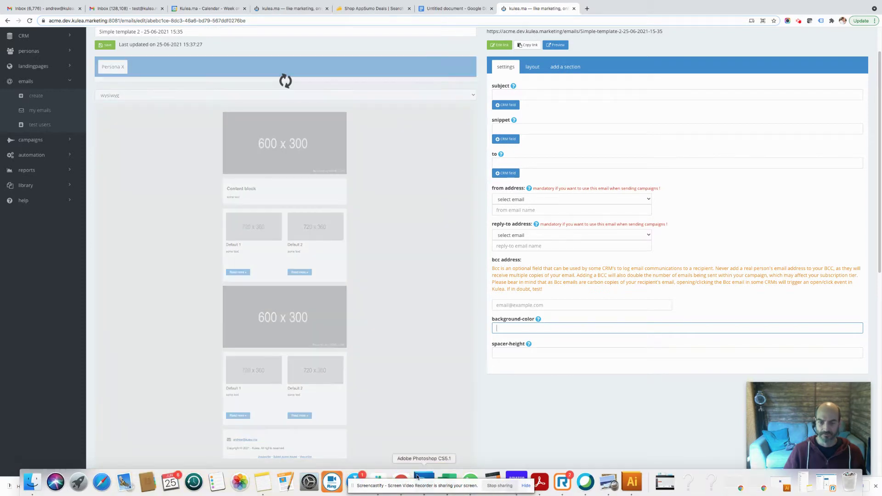
left_click(423, 481)
left_click(5, 221)
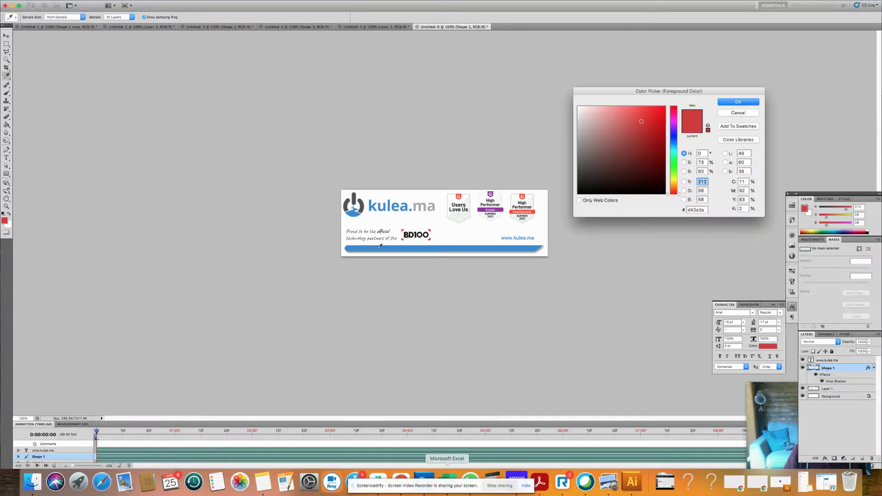
left_click(378, 246)
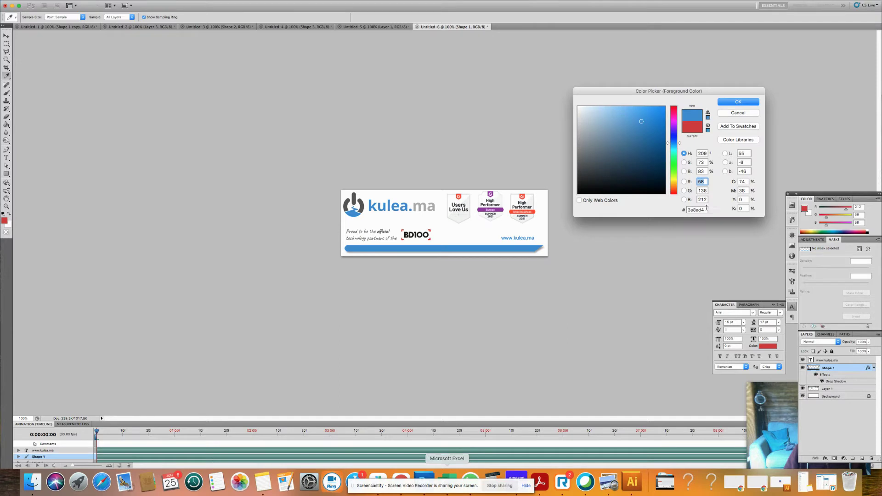
left_click_drag(707, 209, 683, 210)
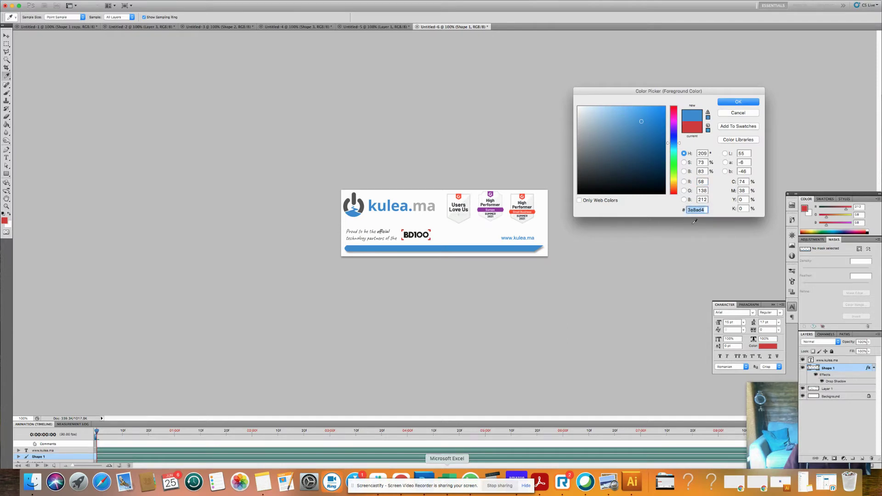
Switch back to Chrome and set the email's background colour to #3a8ad4 and its spacer height to 0
left_click(402, 476)
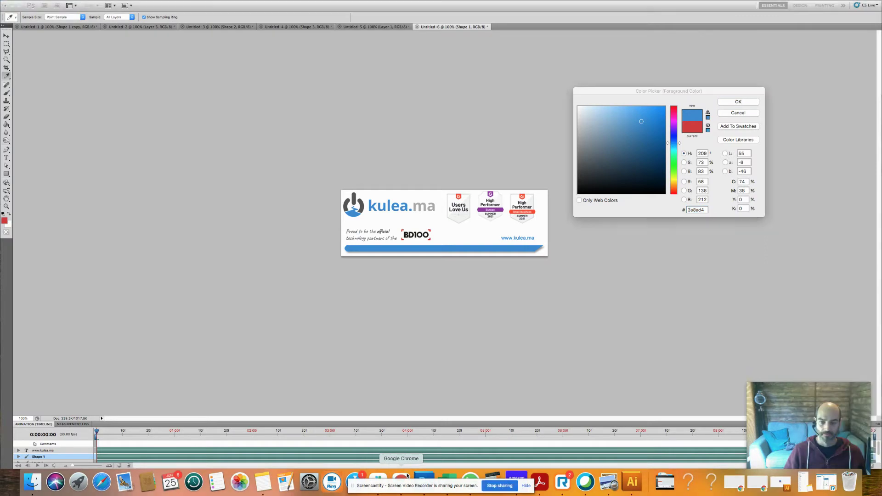
left_click(401, 476)
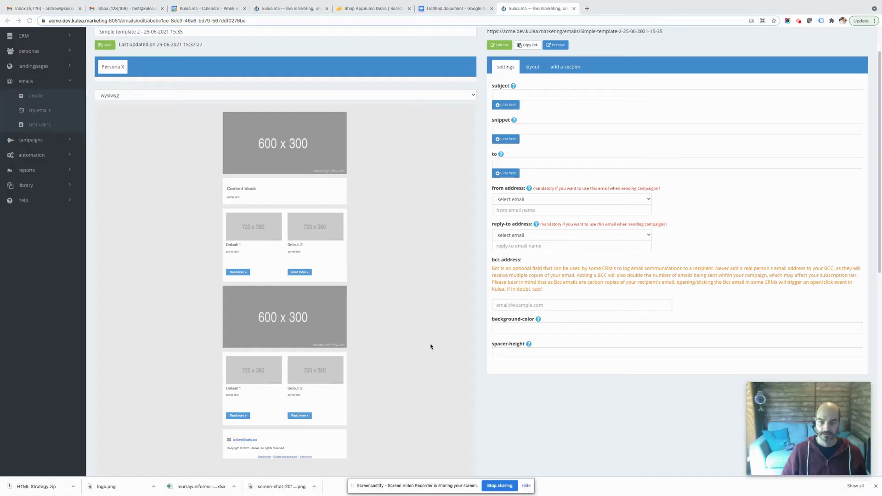
left_click(514, 328)
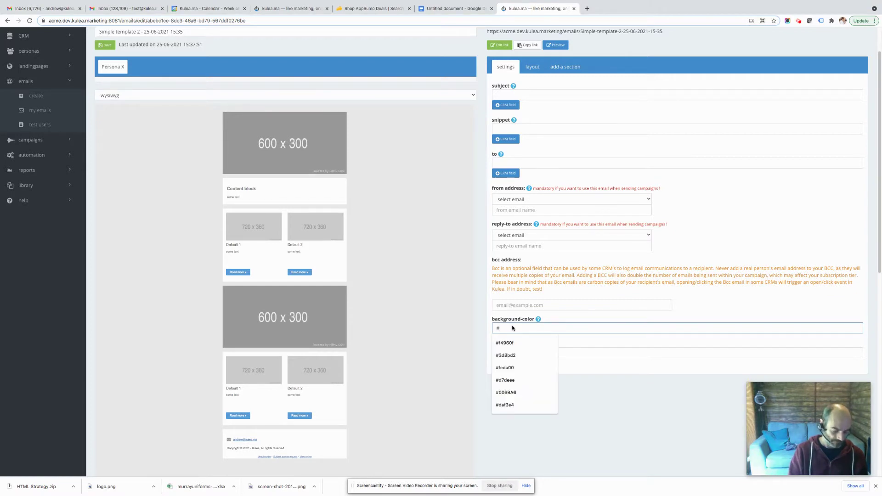
type("#3a8a")
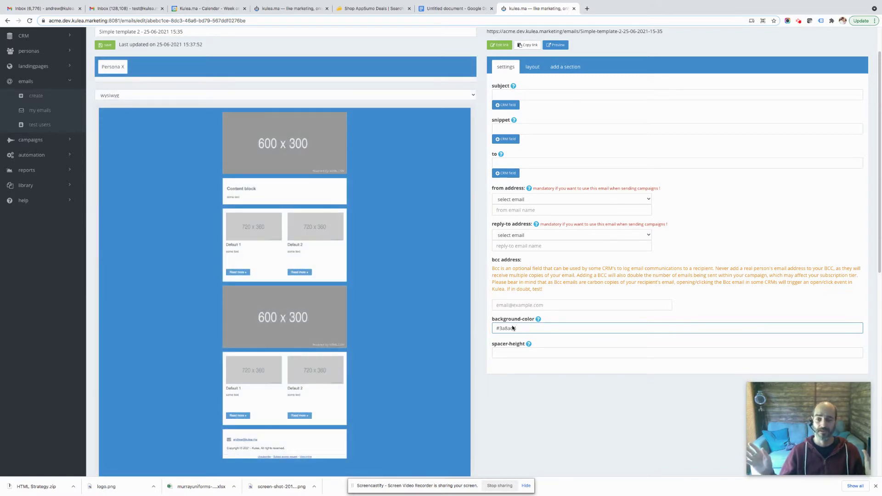
type("d4")
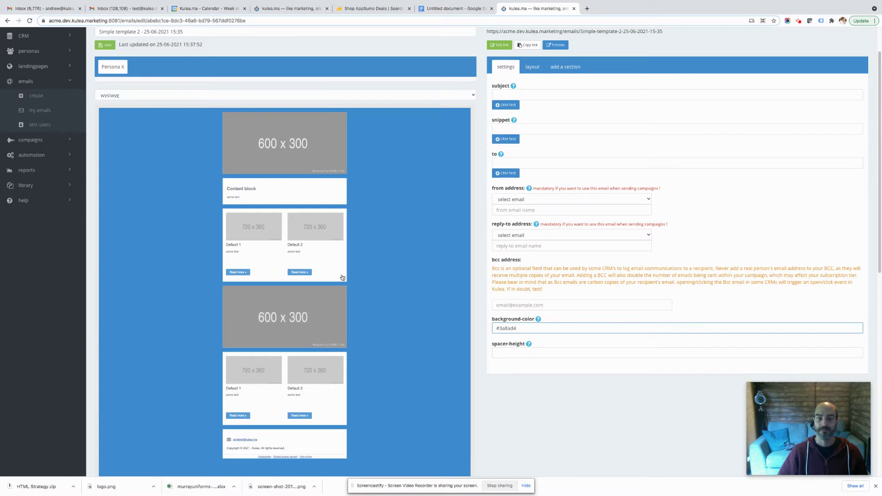
left_click(519, 353)
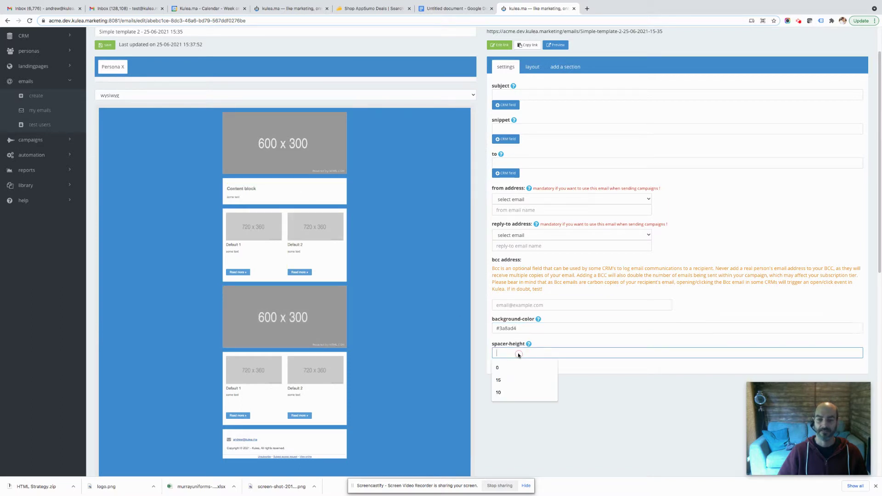
type("0")
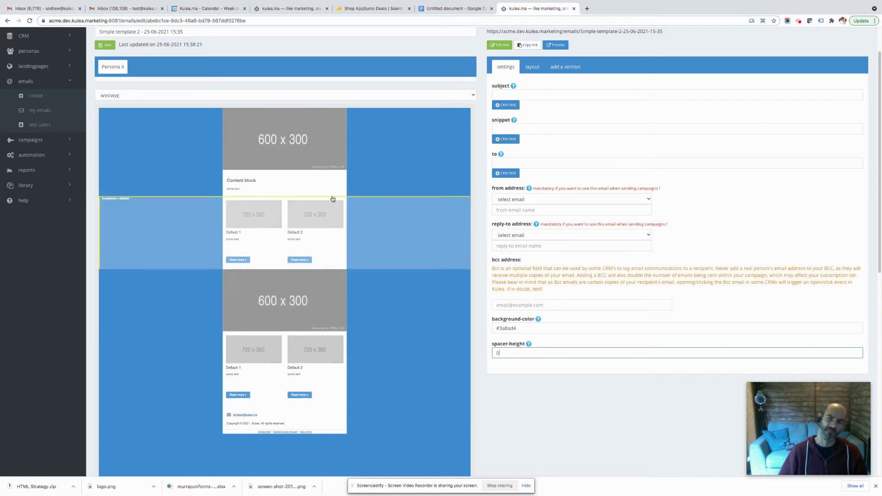
Delete both 2 column sections and the second 1 image section from the email's layout
left_click(533, 67)
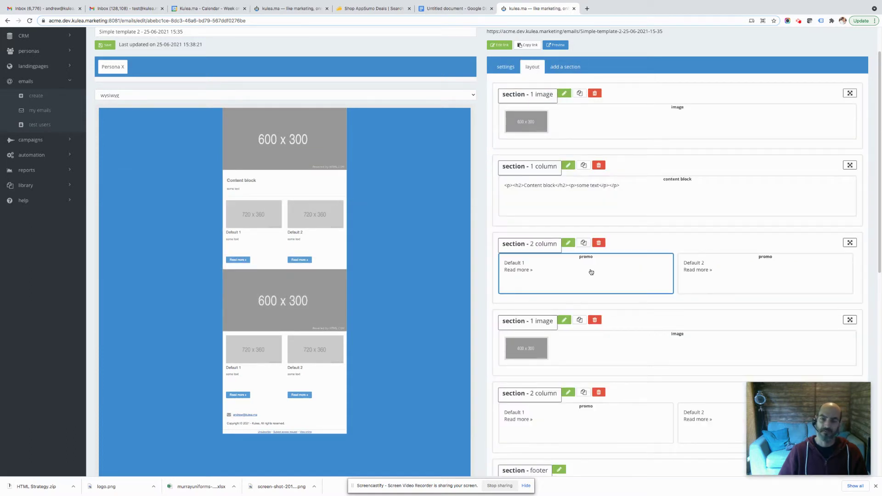
left_click(599, 244)
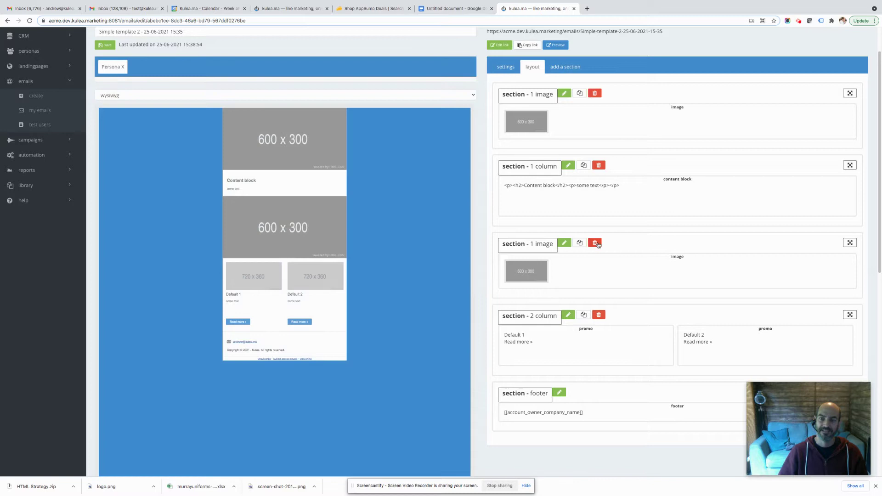
left_click(597, 244)
left_click(598, 243)
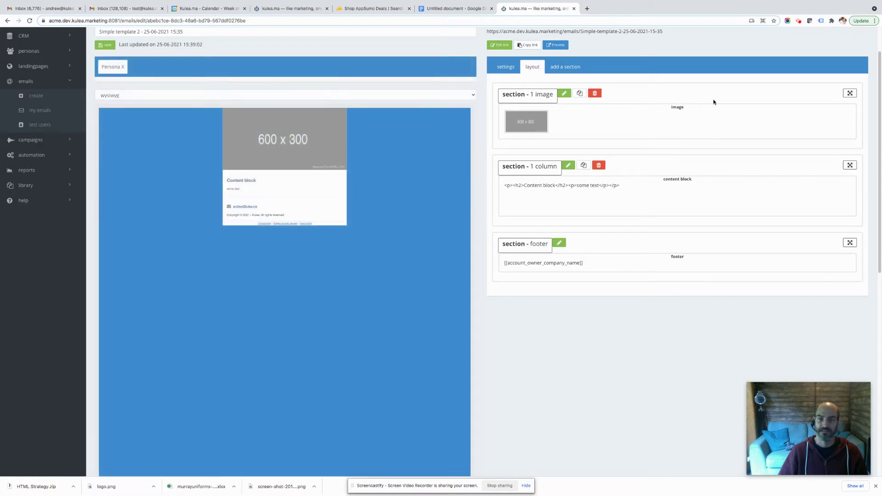
Add a header section and a 3 column section to the email
left_click(563, 67)
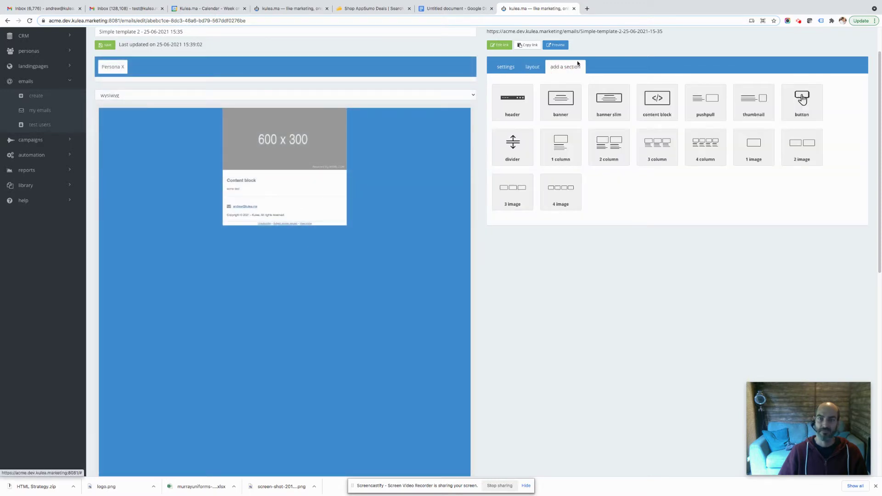
left_click(517, 112)
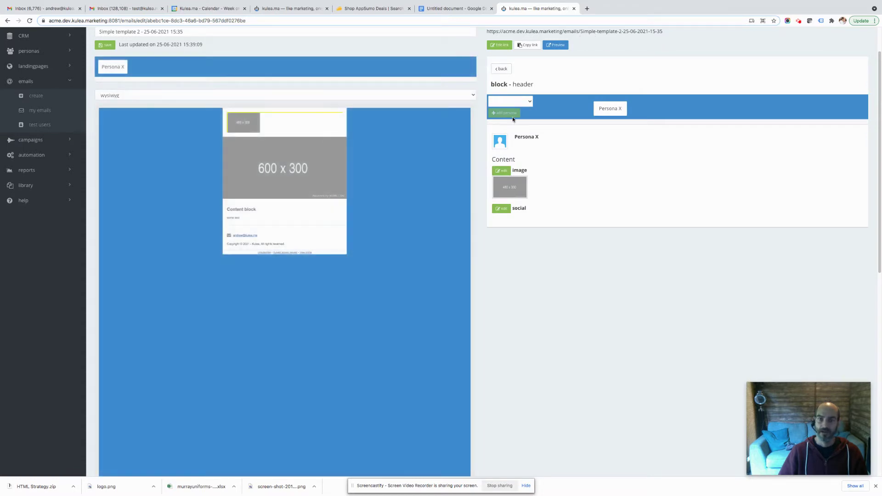
left_click(501, 69)
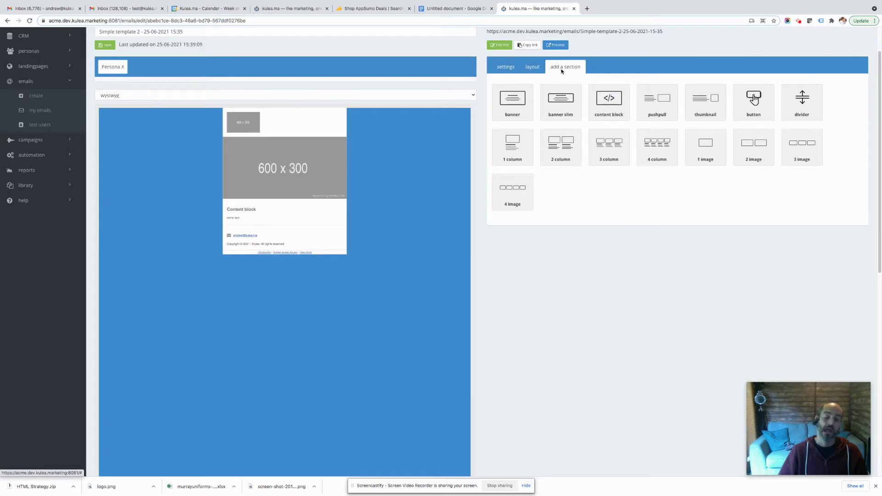
left_click(609, 157)
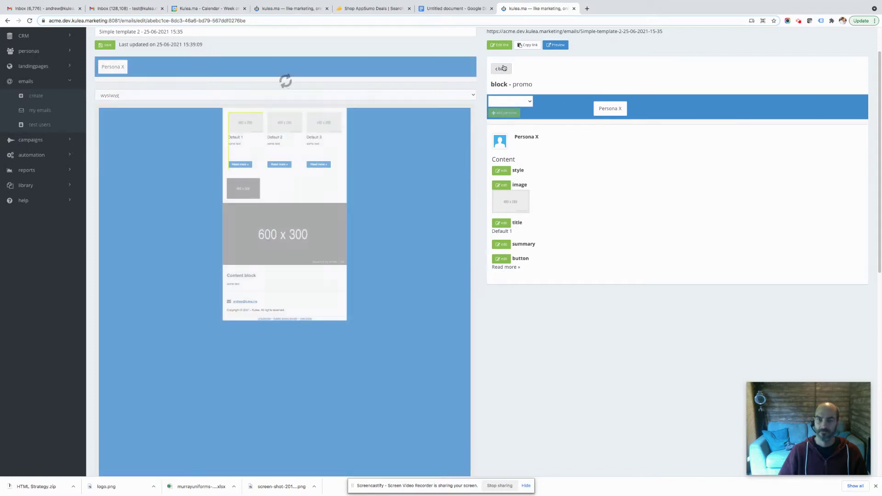
Add a button section and a divider section to the email
left_click(504, 68)
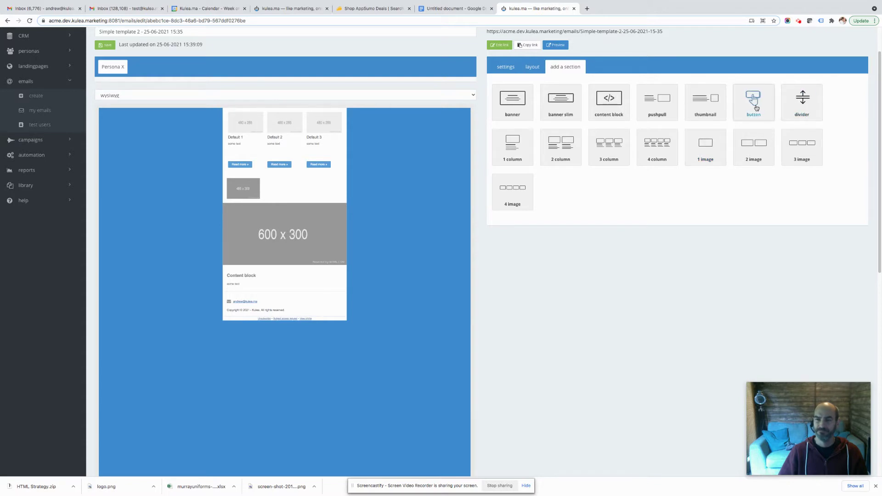
left_click(765, 104)
left_click(503, 68)
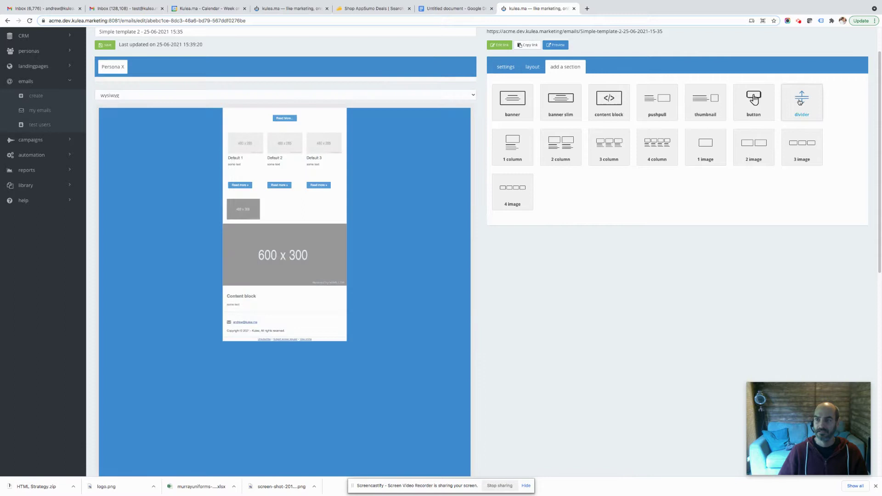
left_click(801, 102)
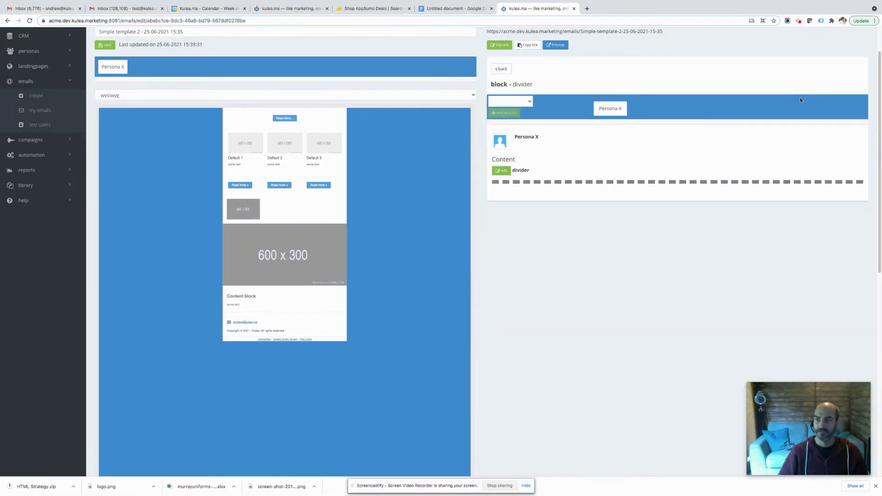
left_click(501, 69)
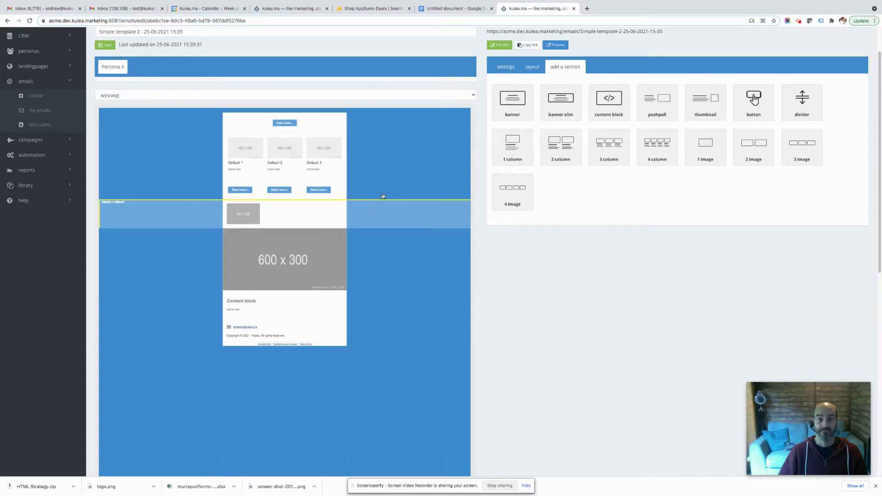
Move the header section to the start of the email's layout and place the 1 image section directly beneath it
left_click(535, 69)
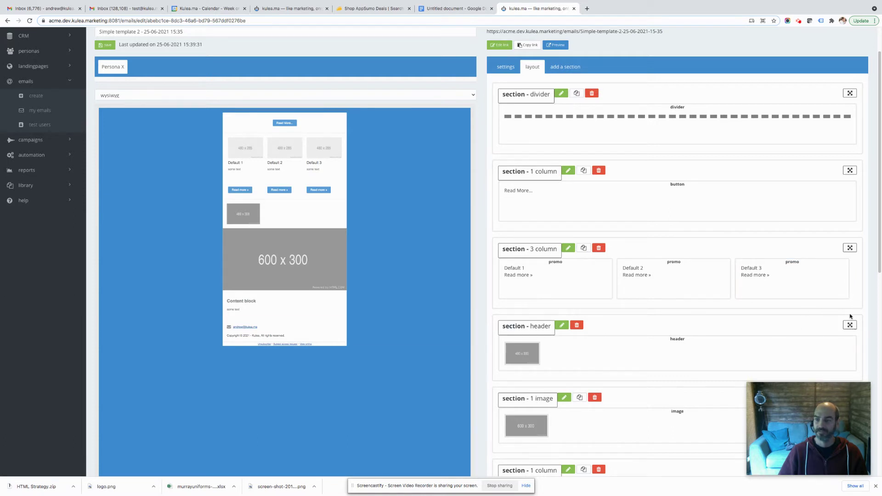
left_click_drag(850, 324, 852, 91)
scroll(643, 321, "down", 1)
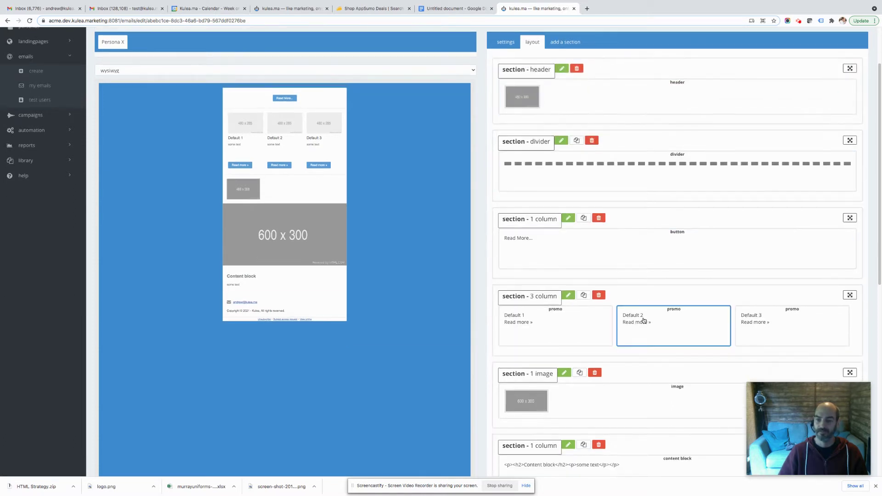
scroll(644, 321, "down", 3)
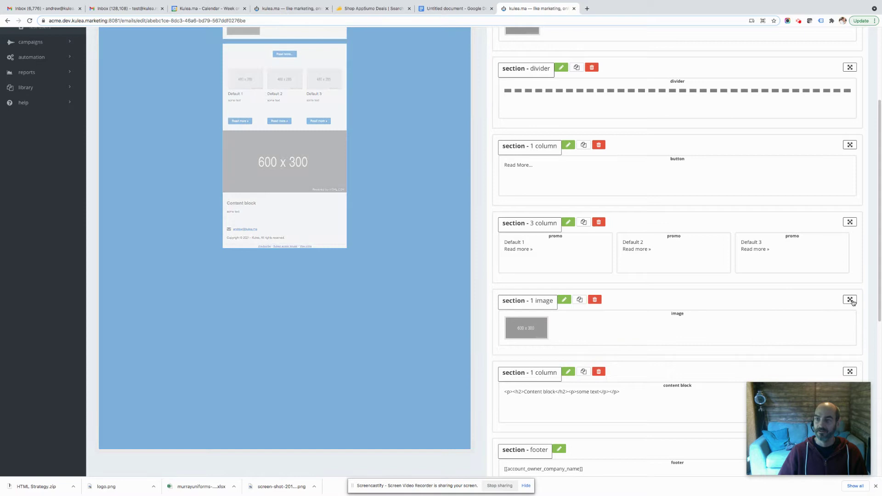
left_click_drag(857, 301, 844, 50)
left_click_drag(816, 90, 813, 106)
scroll(811, 129, "up", 6)
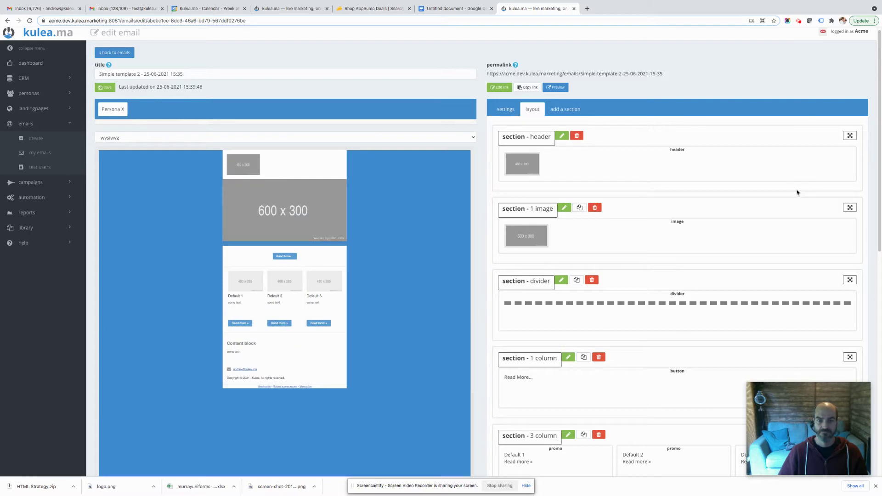
Set the background colour of the 1 column section holding the Read More button to transparent
scroll(798, 191, "down", 1)
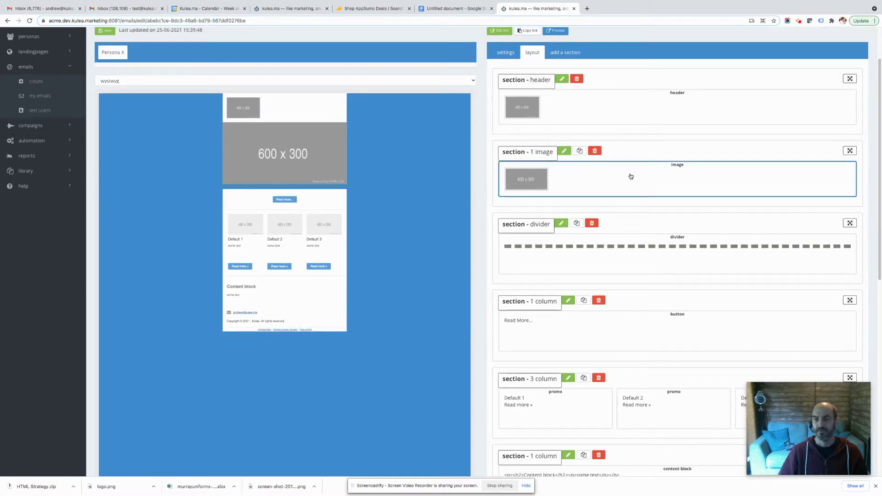
scroll(661, 206, "down", 1)
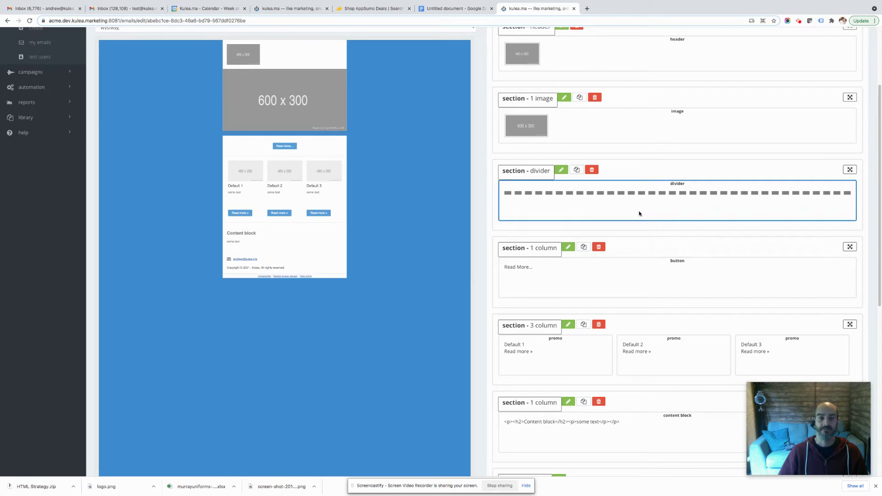
scroll(639, 213, "up", 2)
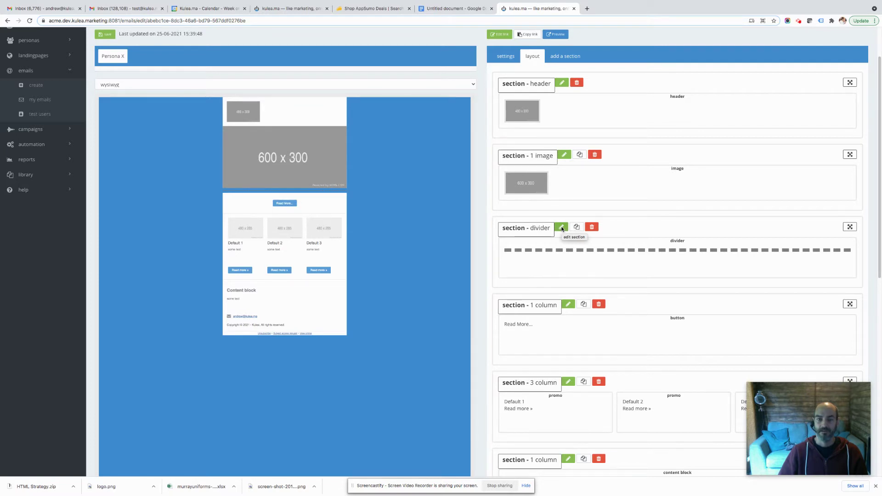
scroll(621, 340, "down", 1)
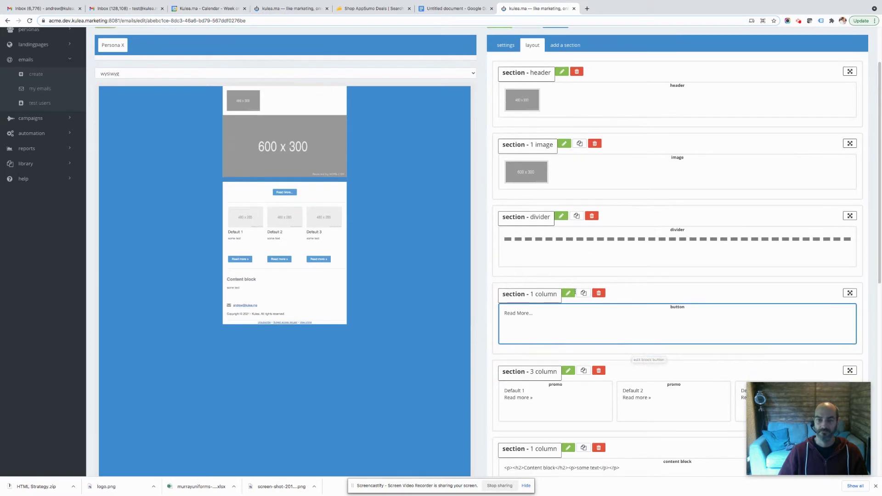
left_click(569, 295)
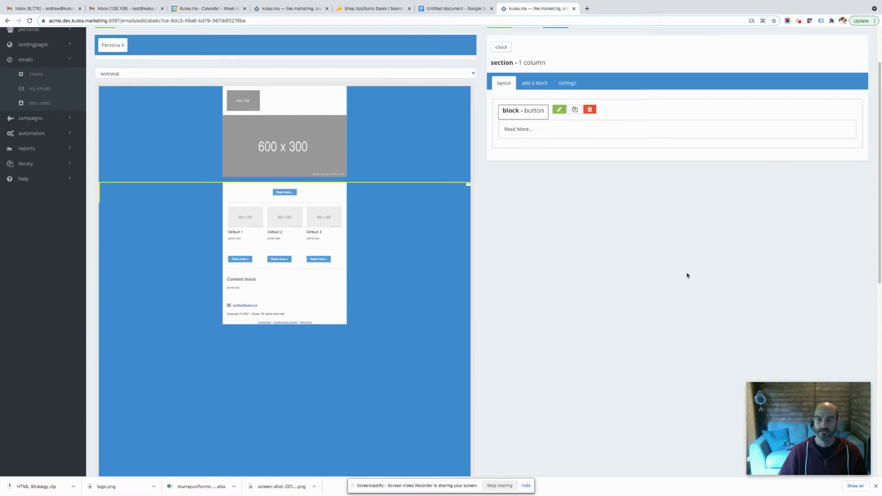
left_click(570, 85)
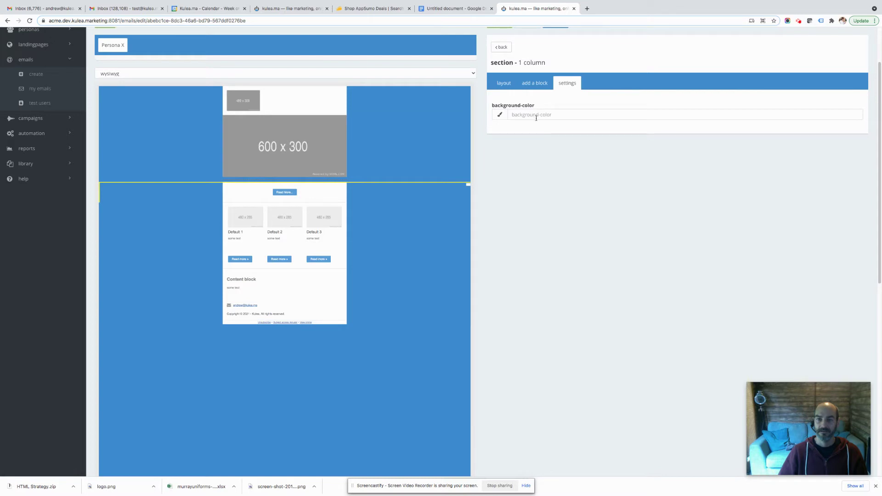
left_click(535, 116)
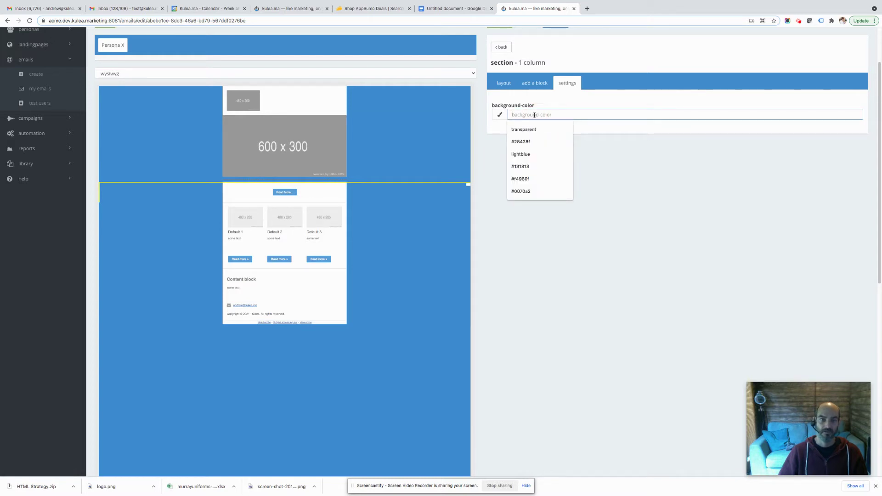
left_click(533, 129)
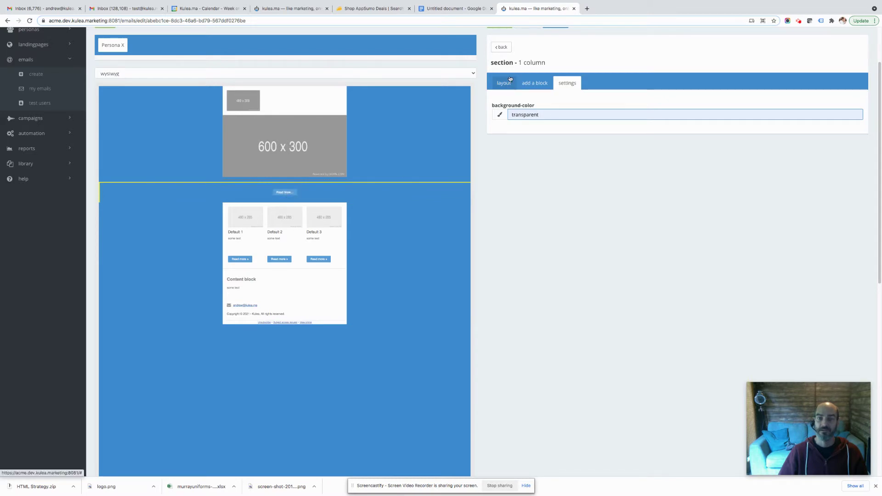
left_click(505, 48)
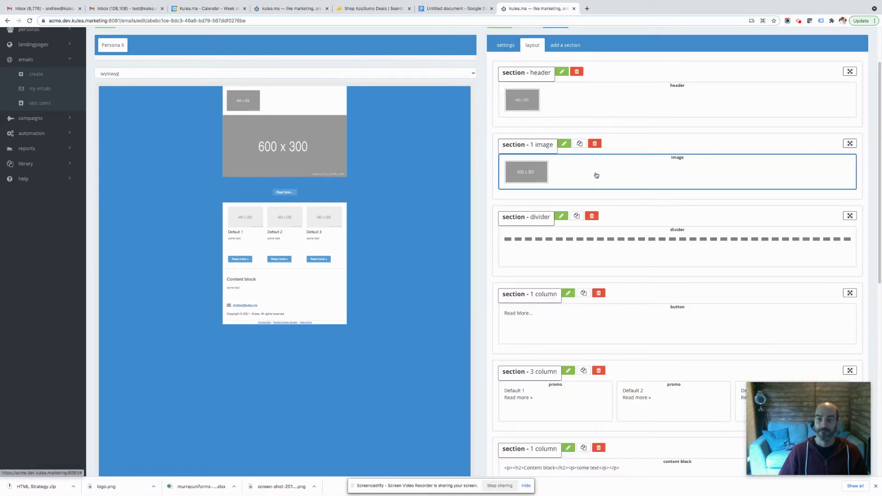
Set the standalone Read More button's background colour to red
scroll(611, 197, "down", 2)
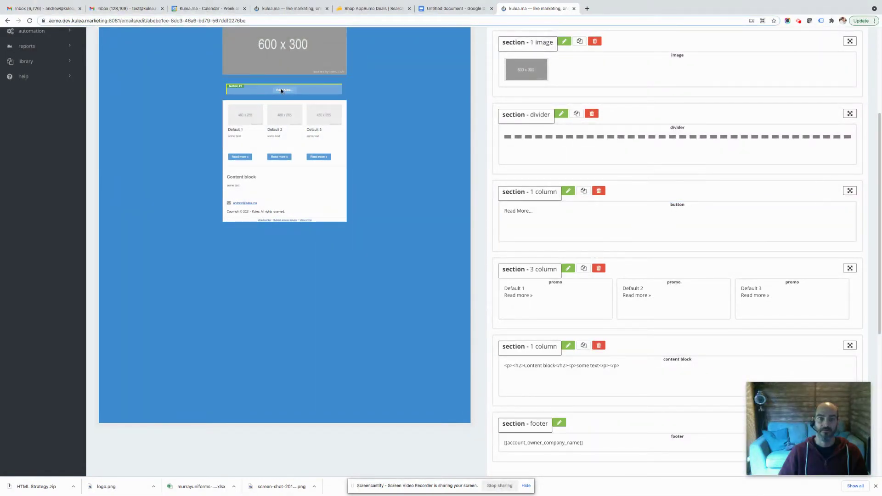
left_click(555, 220)
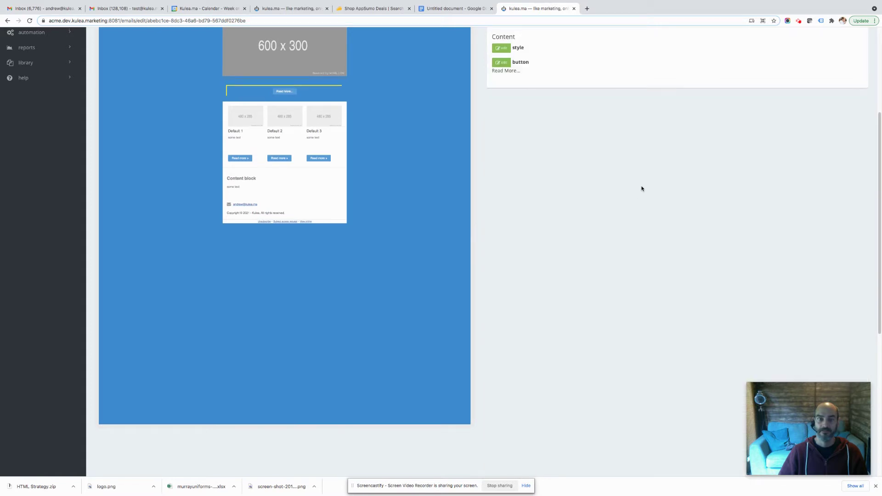
scroll(642, 189, "up", 2)
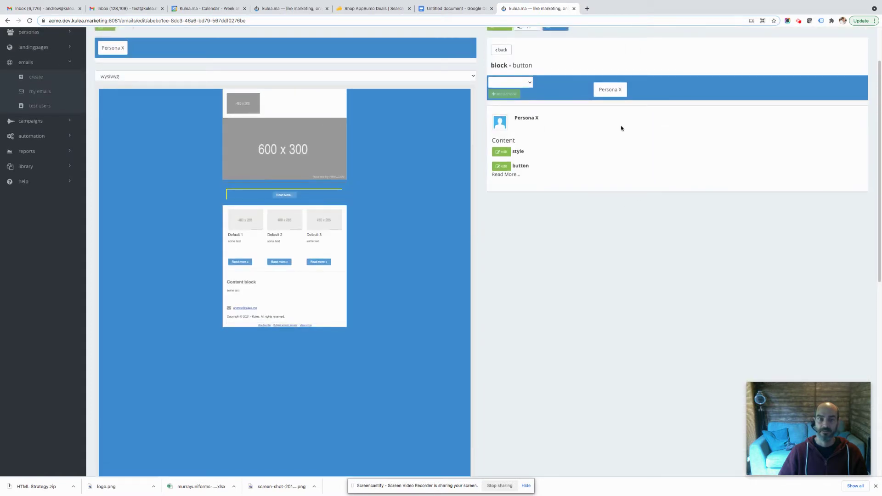
left_click(508, 167)
left_click_drag(536, 288, 508, 286)
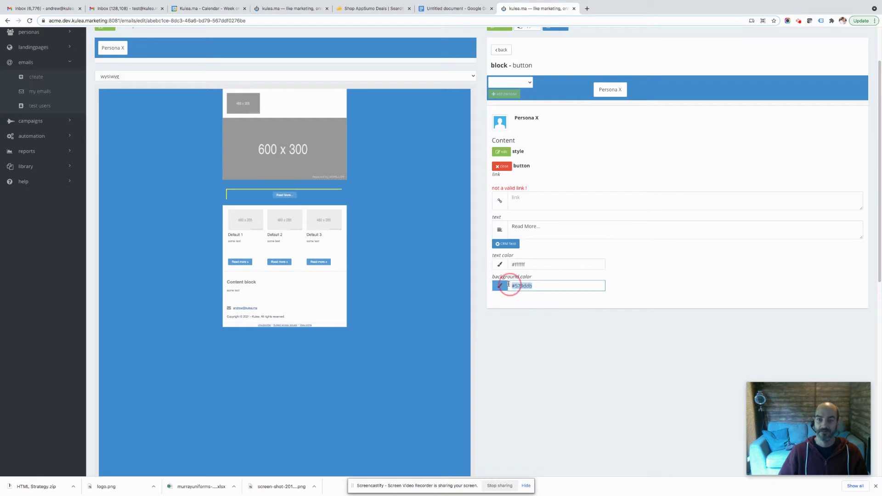
type("red")
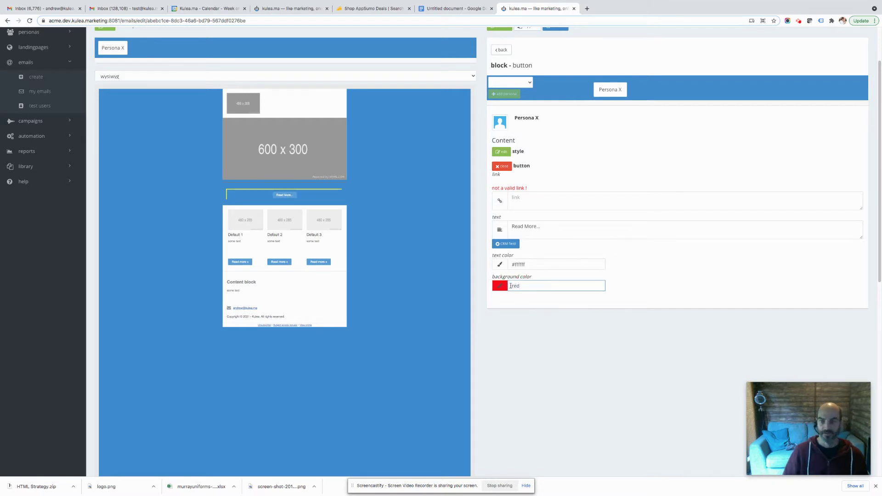
left_click(525, 306)
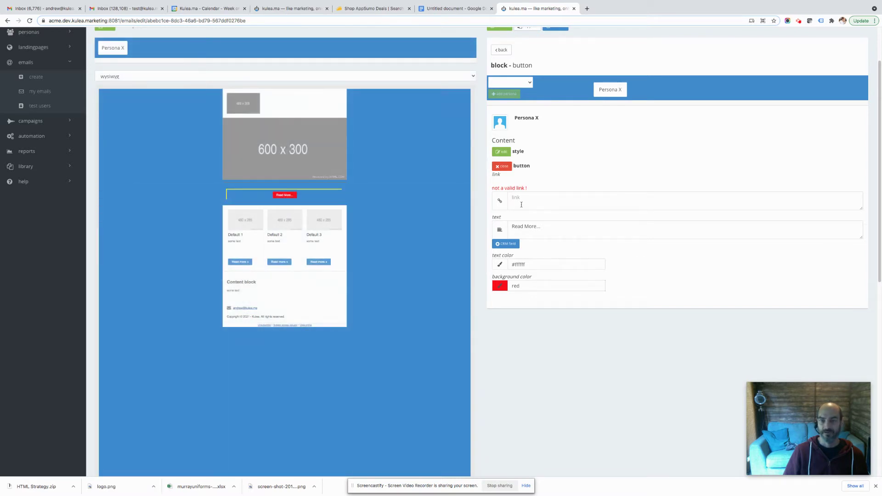
Try left alignment for the standalone Read More button, and set its alignment to right
left_click(502, 152)
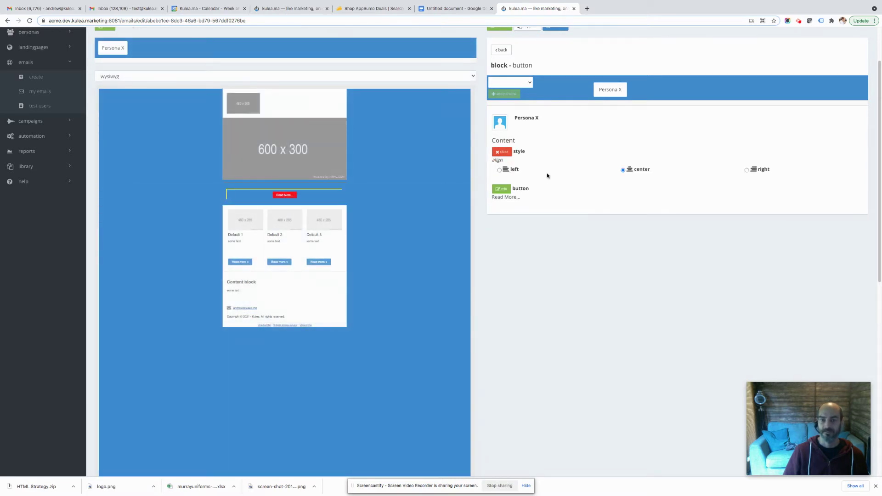
left_click(500, 170)
left_click(746, 171)
left_click(503, 152)
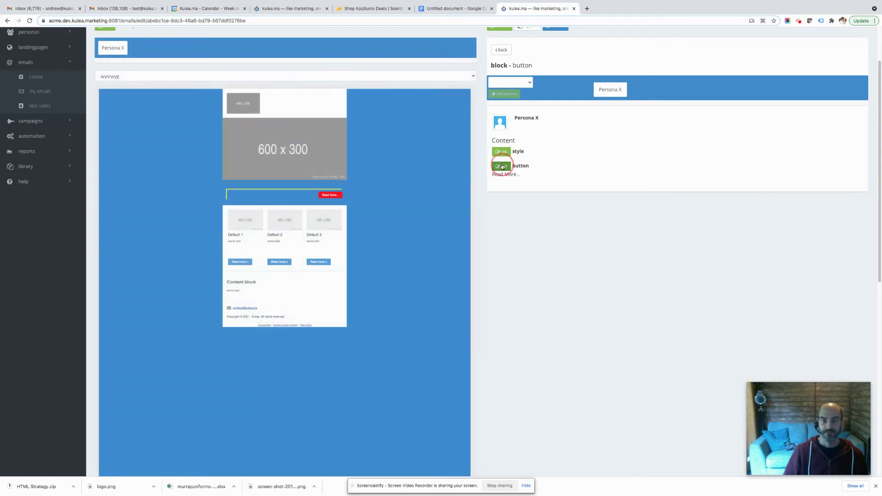
Delete the 1 column section containing the Read More button from the layout
left_click(501, 165)
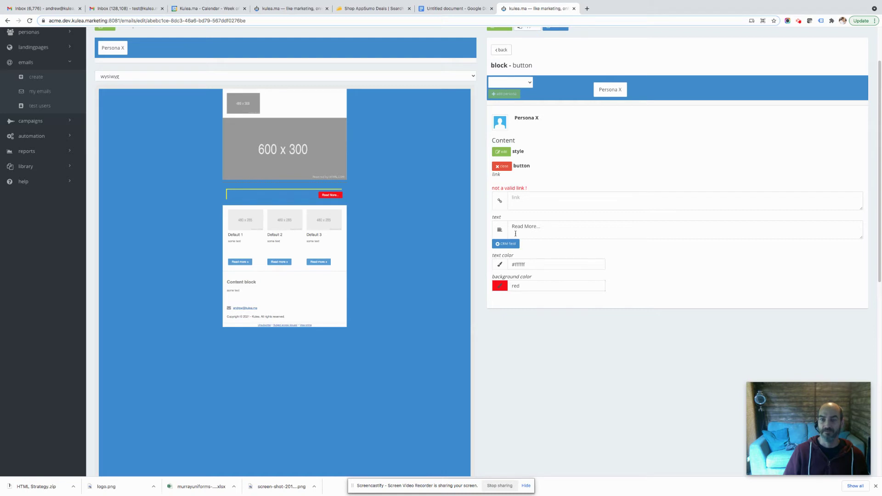
left_click(501, 51)
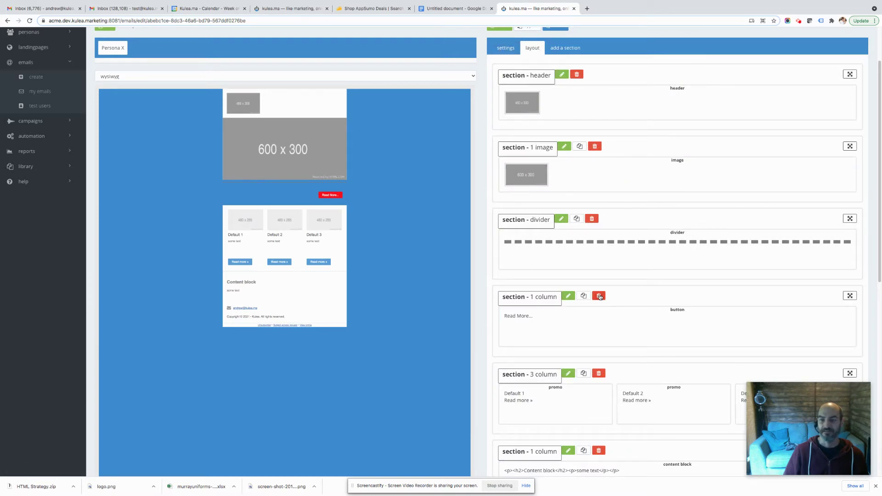
left_click(600, 297)
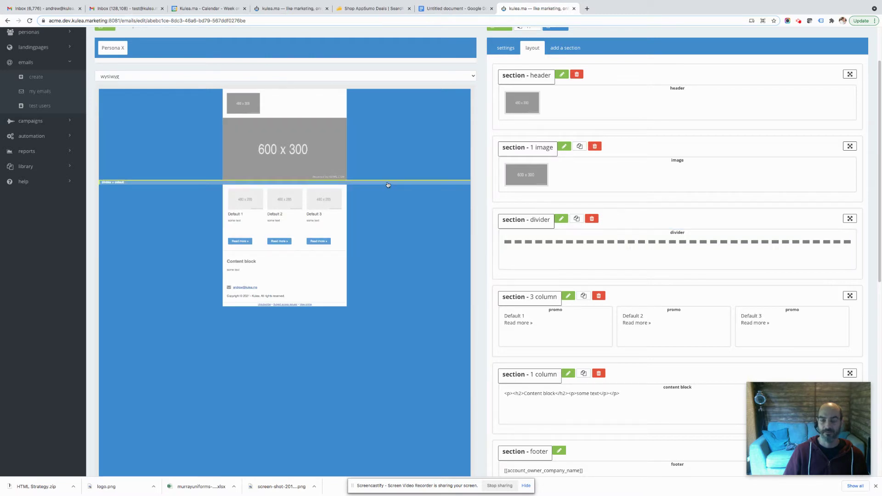
Style the divider block as a white dotted line with a width of 5
left_click(571, 247)
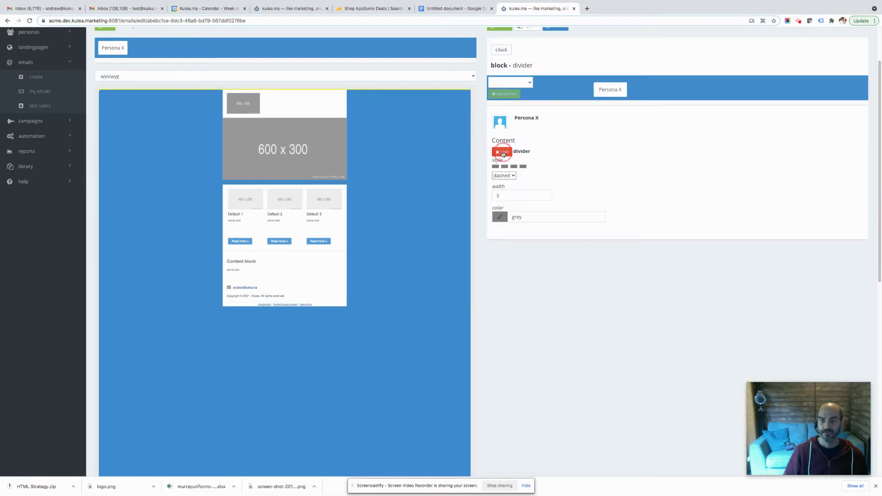
double_click(507, 214)
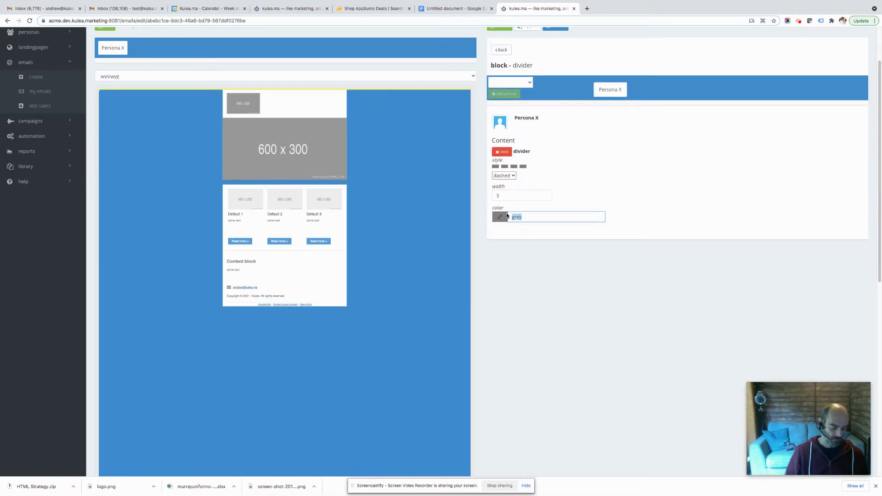
type("white")
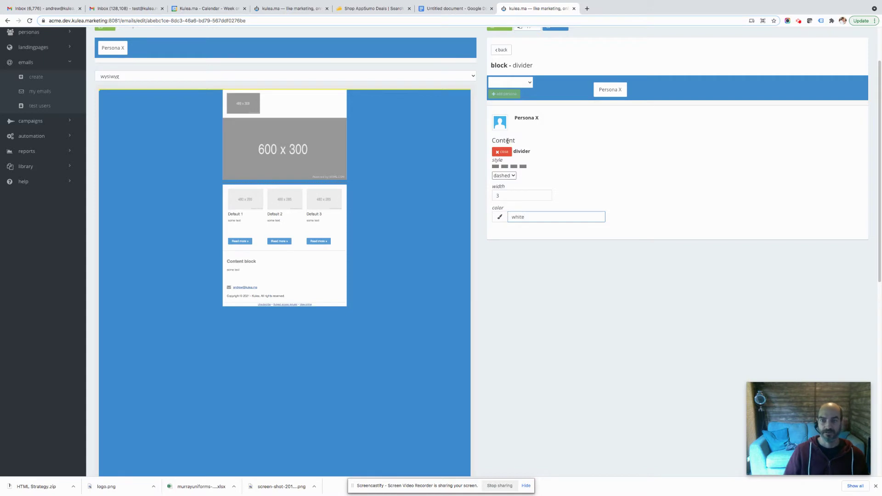
left_click(512, 176)
left_click(503, 181)
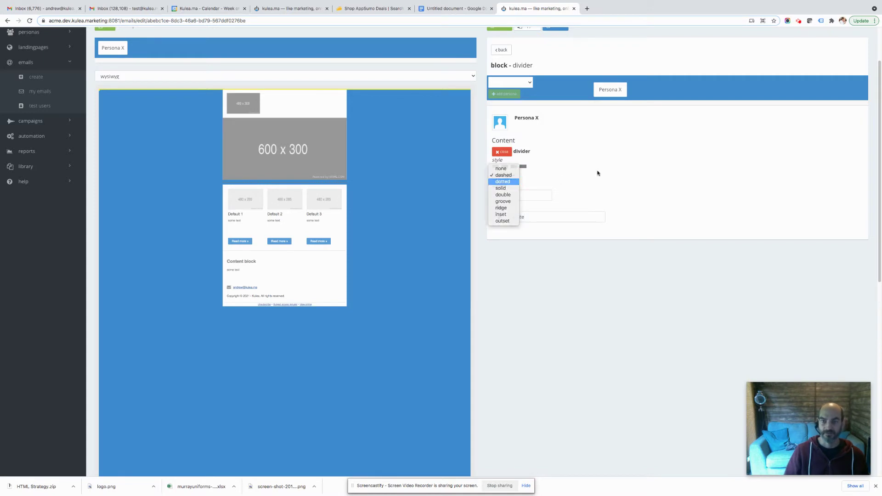
double_click(492, 196)
type("5")
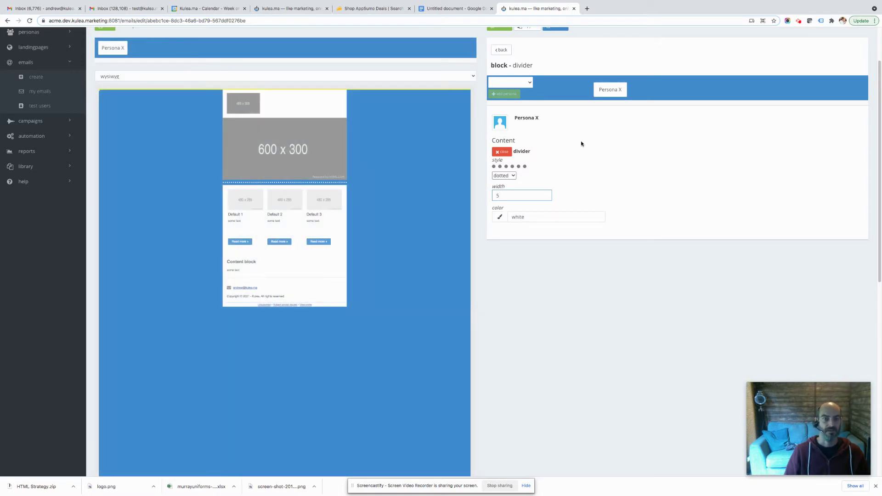
scroll(290, 270, "up", 2)
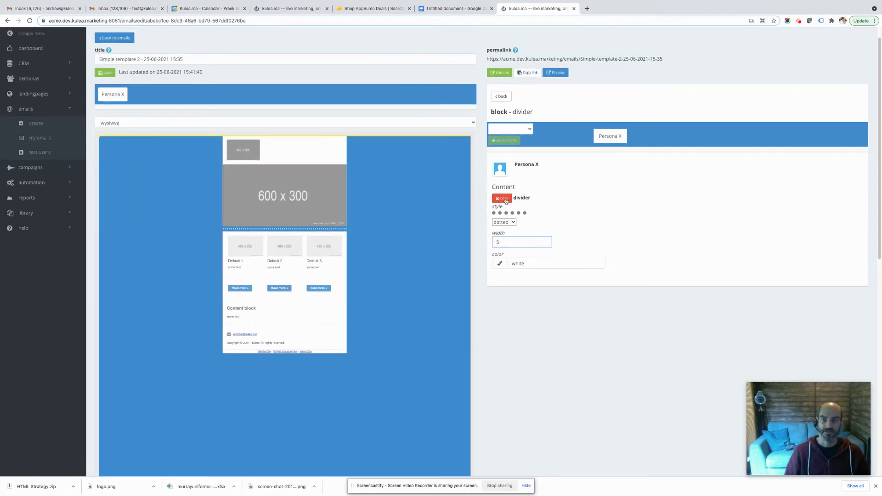
left_click(502, 198)
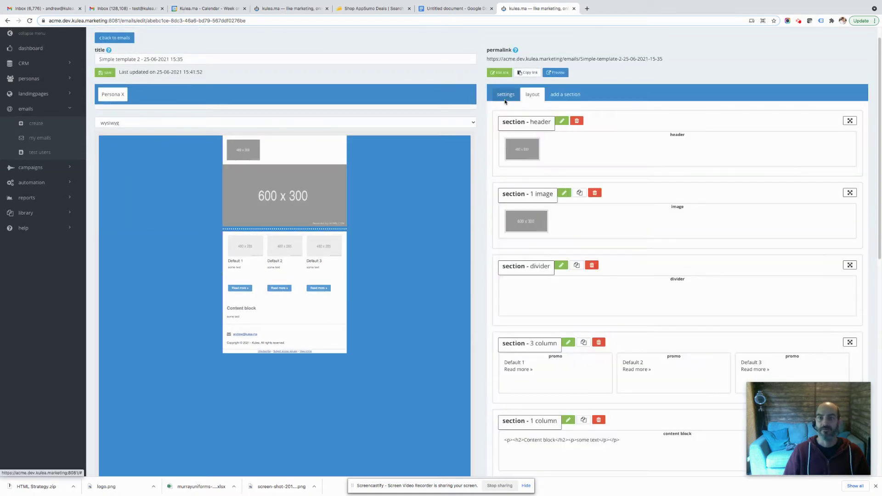
left_click(501, 96)
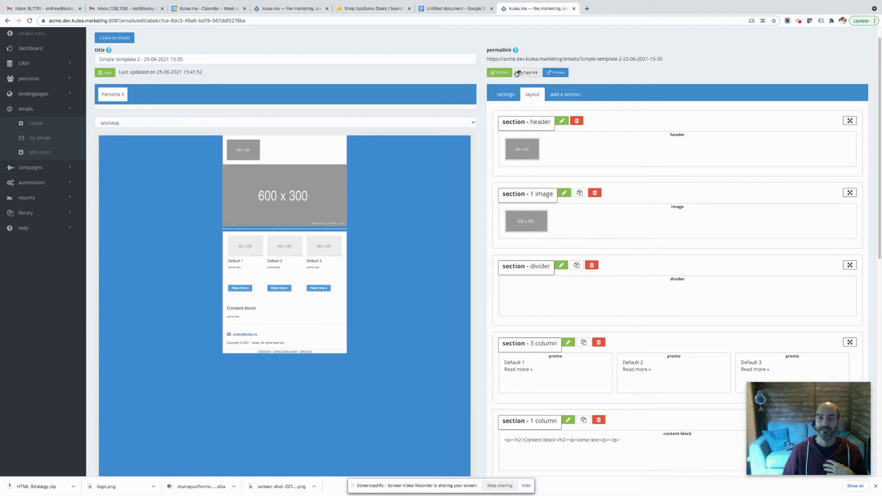
left_click(506, 97)
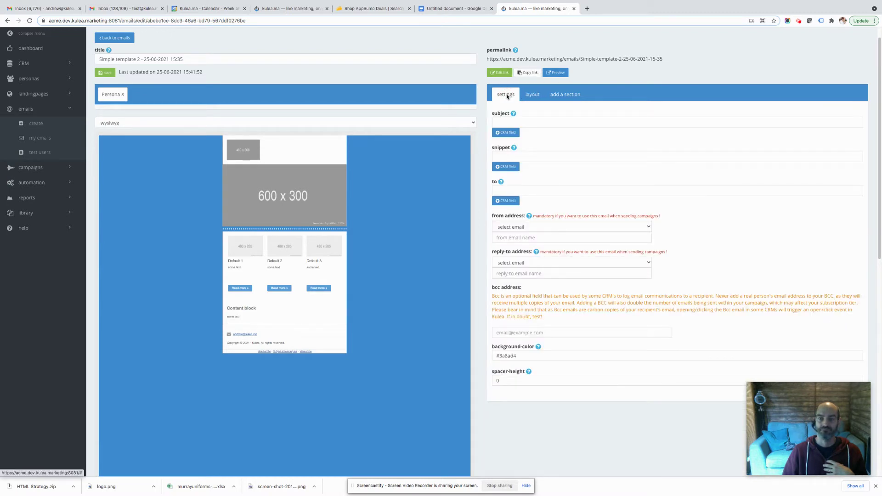
left_click(532, 95)
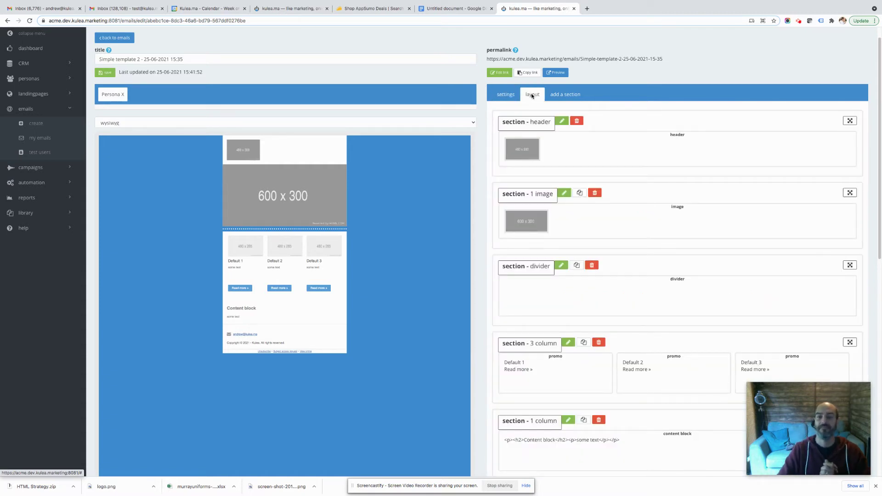
Replace the header block's placeholder image with long-logo.png from the image library and set its alt text to "Kulea logo"
left_click(519, 150)
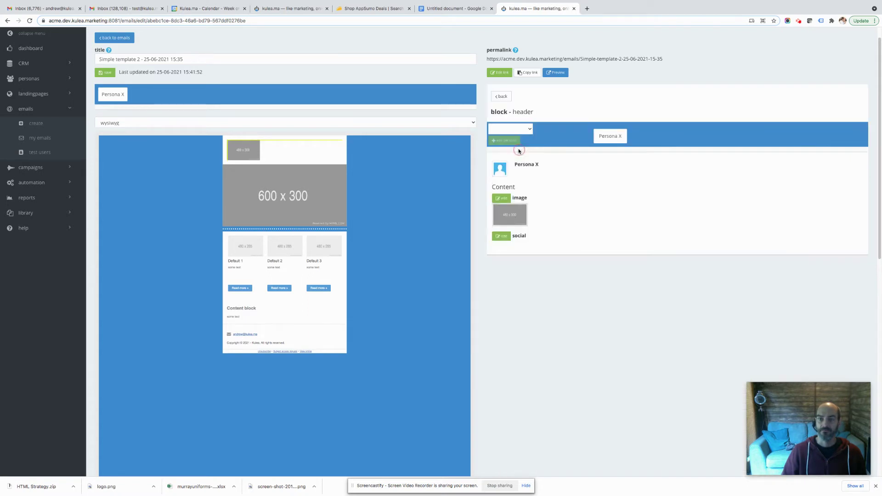
left_click(520, 217)
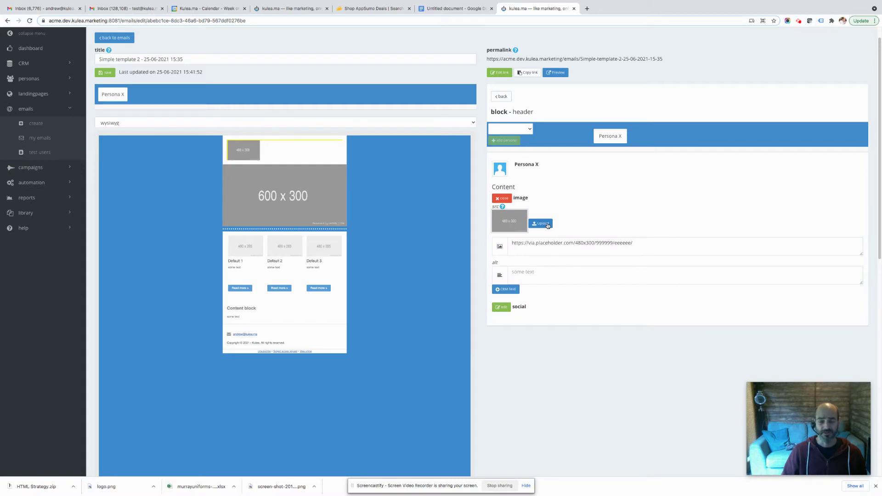
left_click(511, 220)
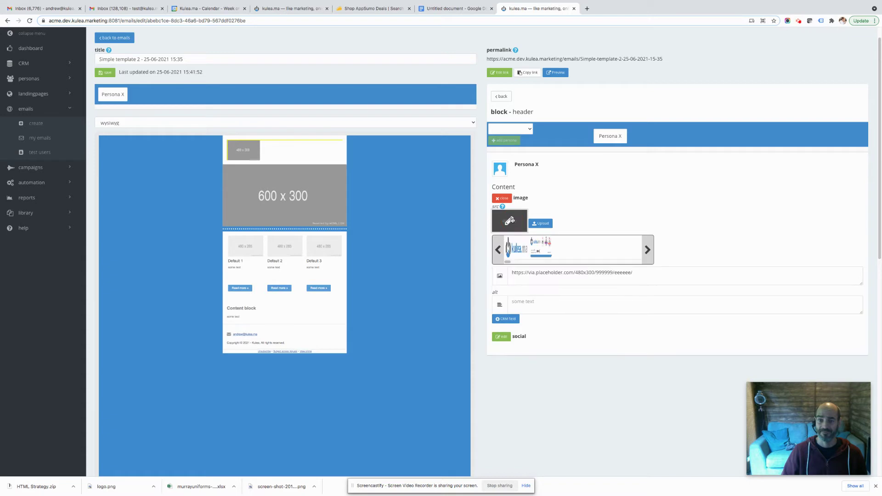
left_click(515, 249)
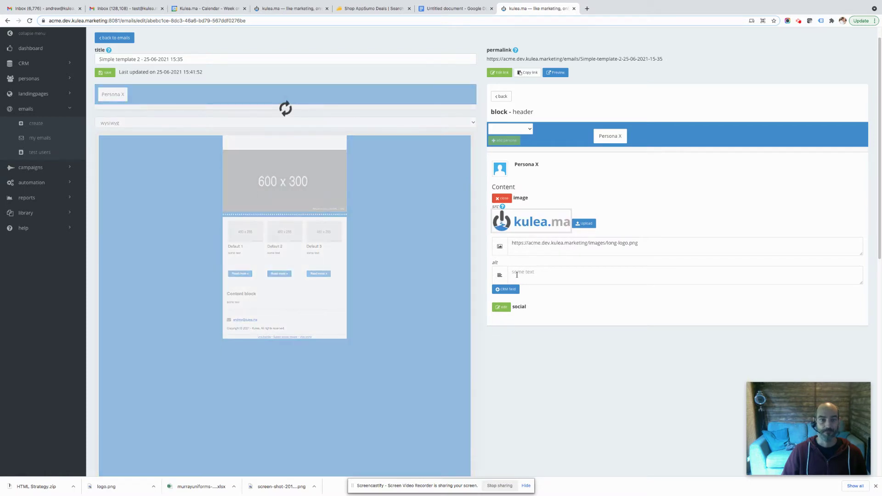
left_click(519, 273)
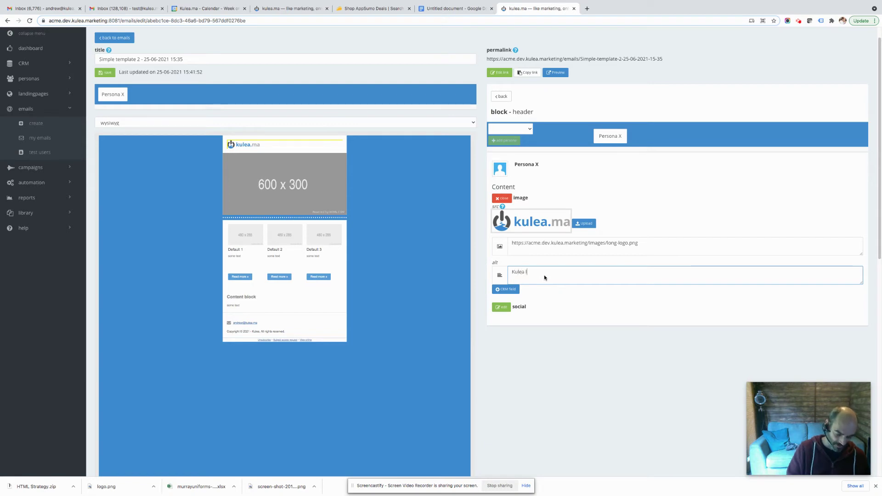
type("ogo")
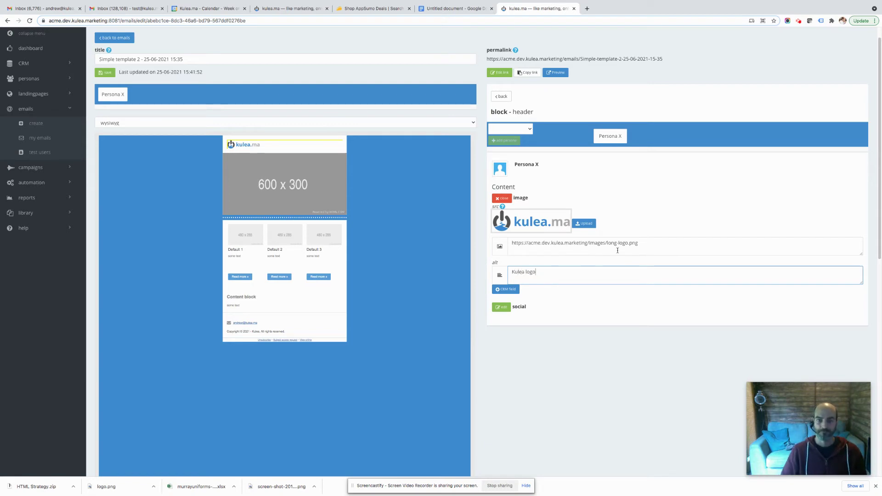
Search the web for "twitter kulea", copy the Kulea.ma Twitter page address and enter it as the header's Twitter social link
left_click(502, 307)
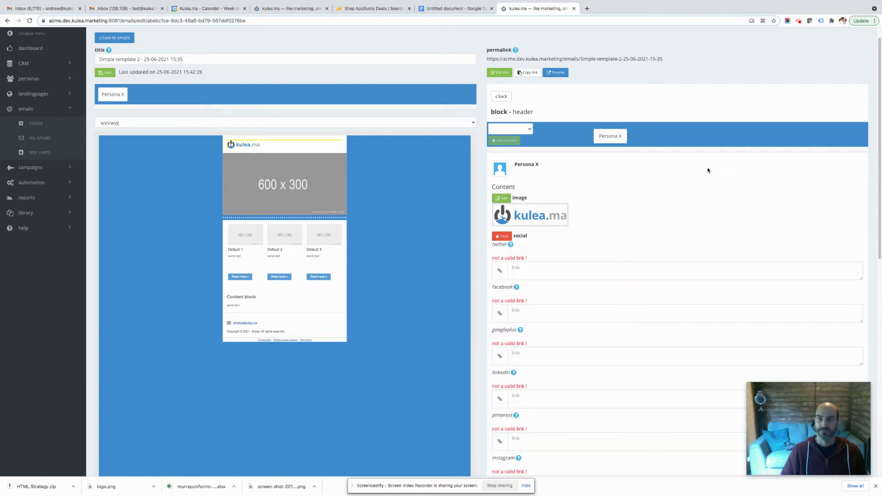
key("ctrl+t")
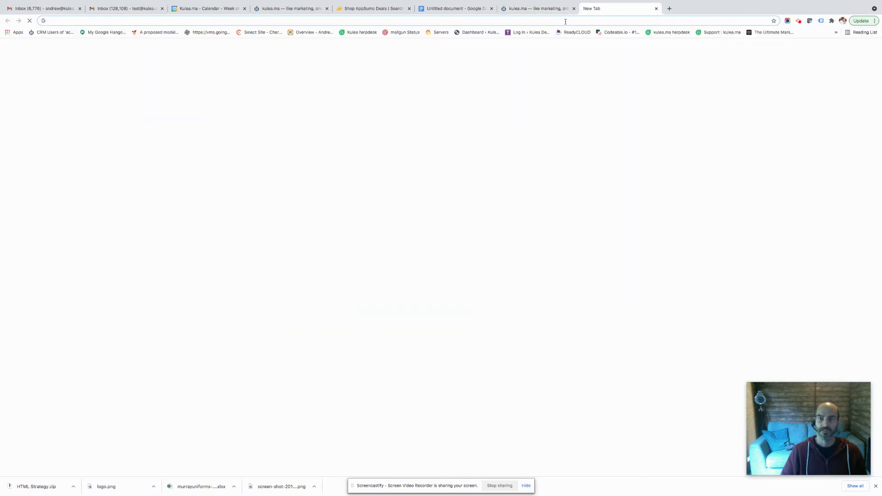
type("twitter kulea")
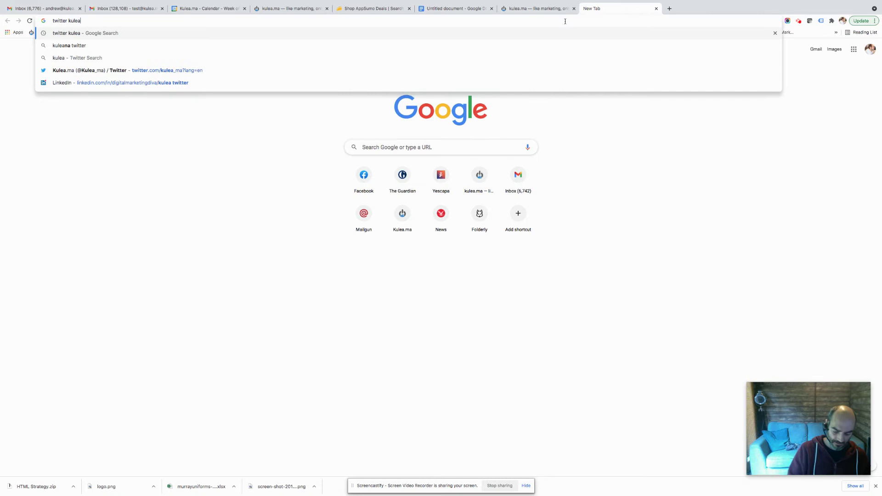
key("Return")
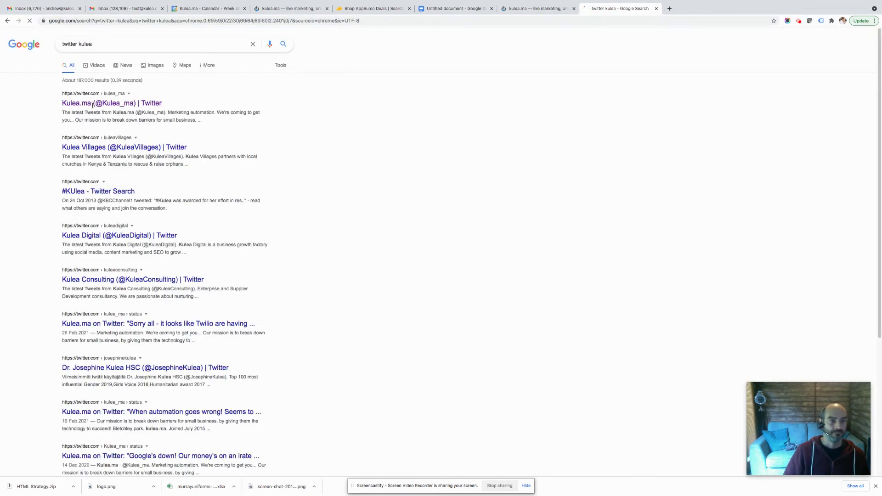
right_click(91, 105)
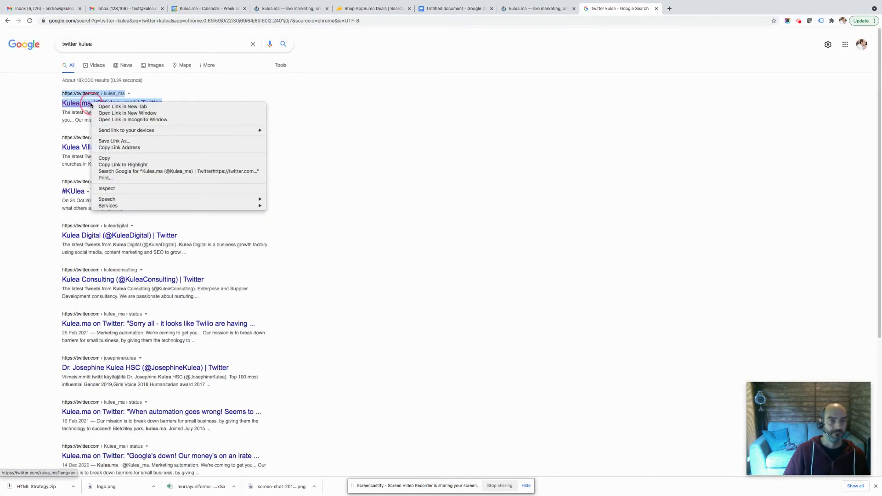
left_click(124, 148)
left_click(540, 8)
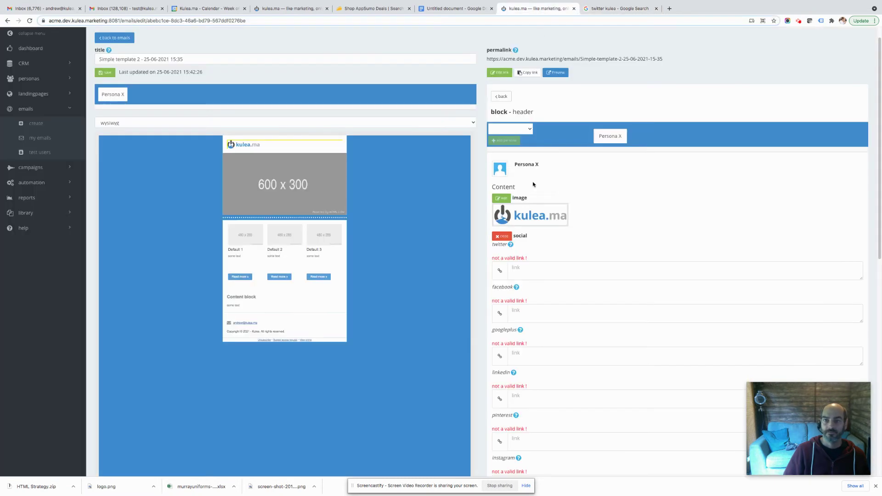
left_click(529, 271)
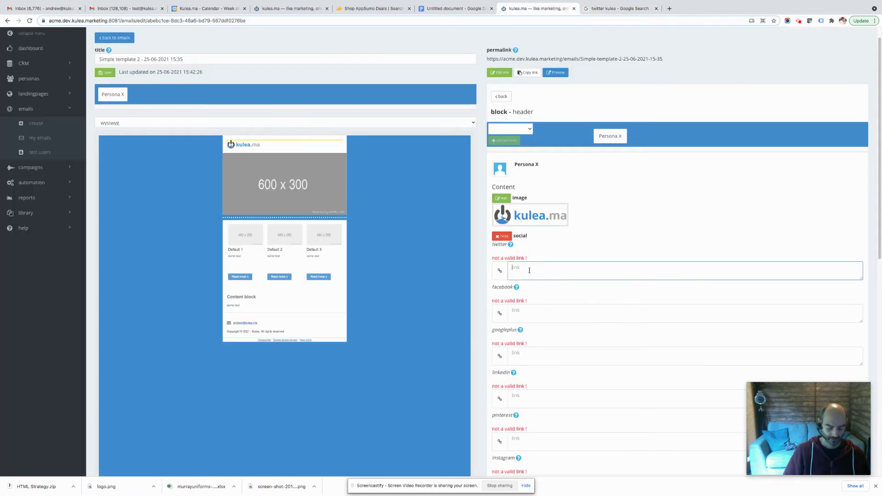
key("ctrl+v")
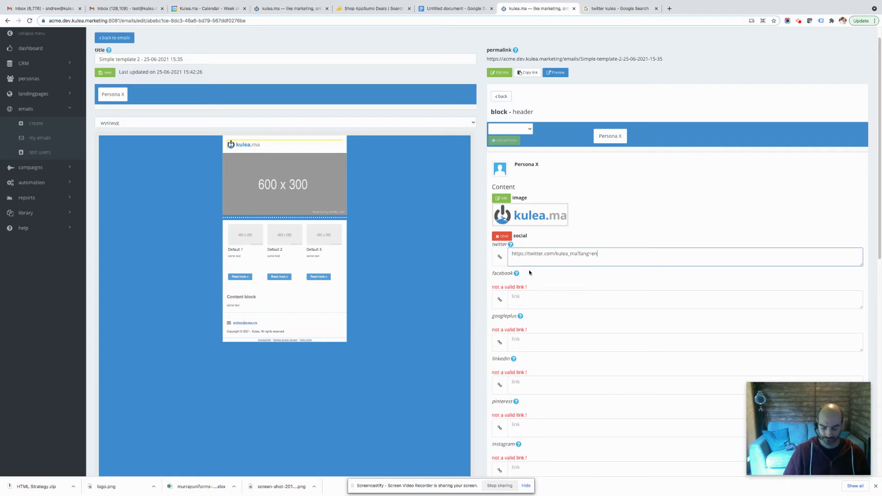
Search the web for "facebook kulea", copy the kulea.ma Facebook page address and enter it as the header's Facebook social link
left_click(609, 9)
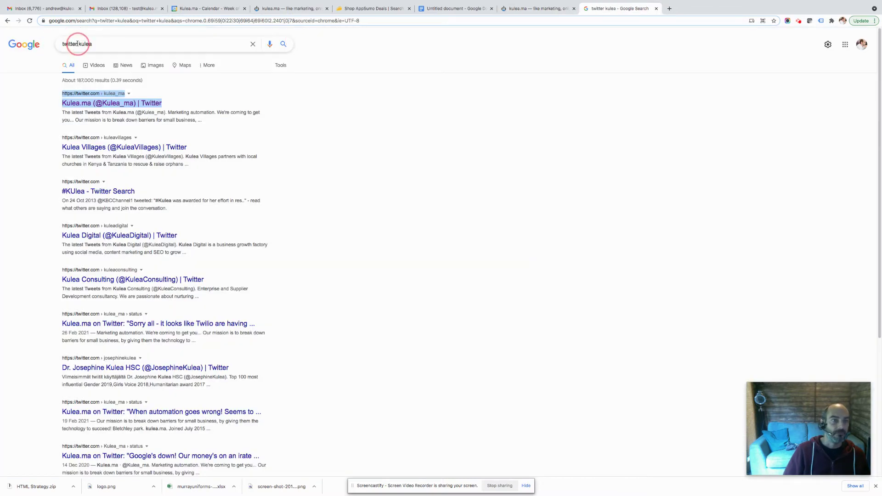
left_click_drag(77, 44, 52, 42)
type("faceboo")
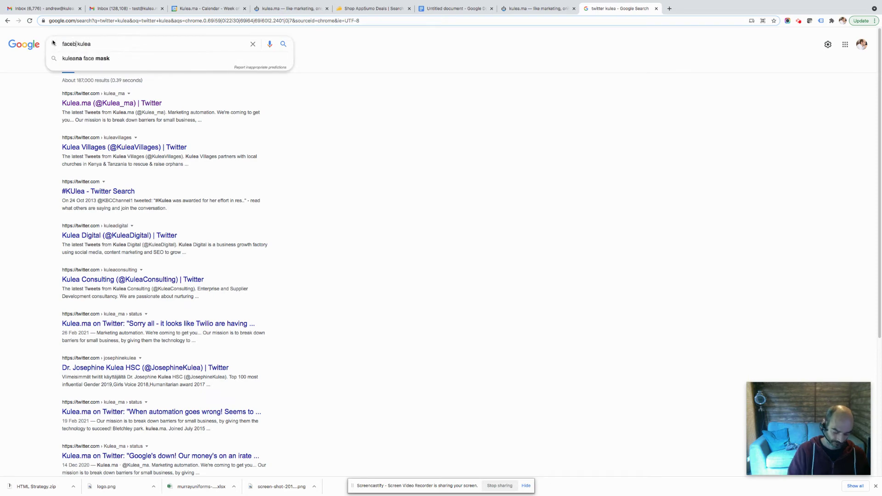
type("k")
key("Return")
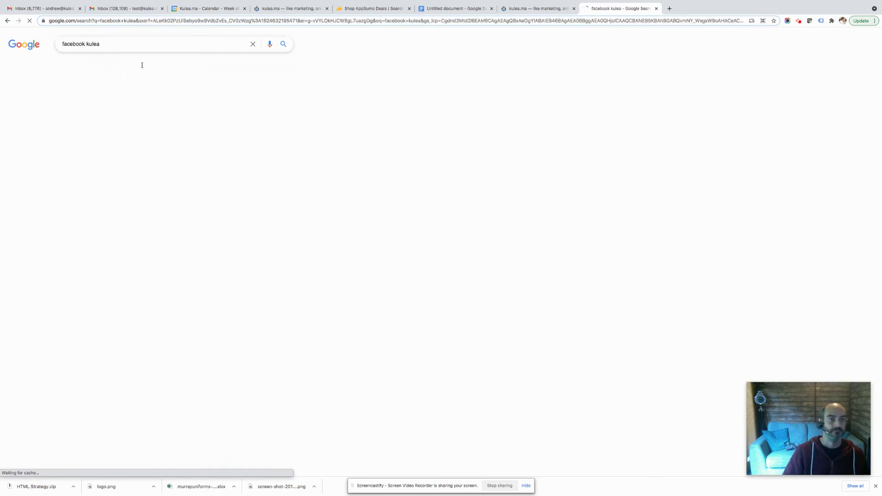
right_click(100, 100)
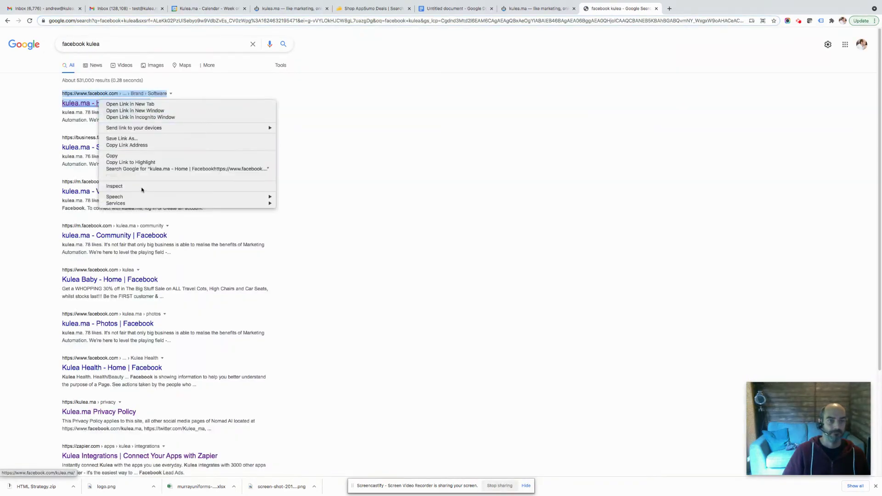
left_click(145, 146)
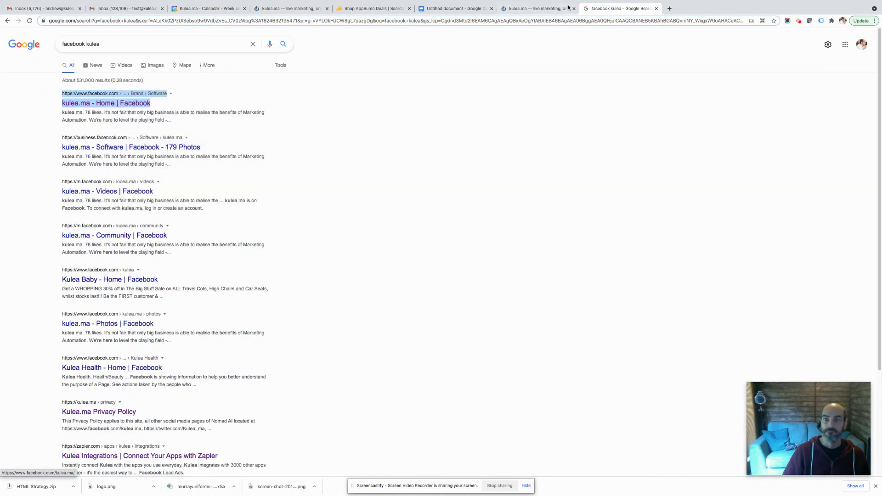
left_click(544, 8)
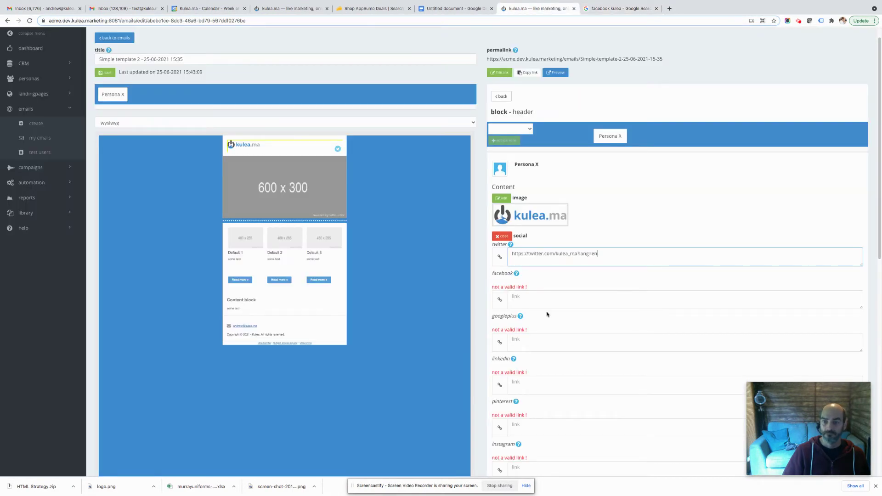
left_click(536, 298)
key("ctrl+v")
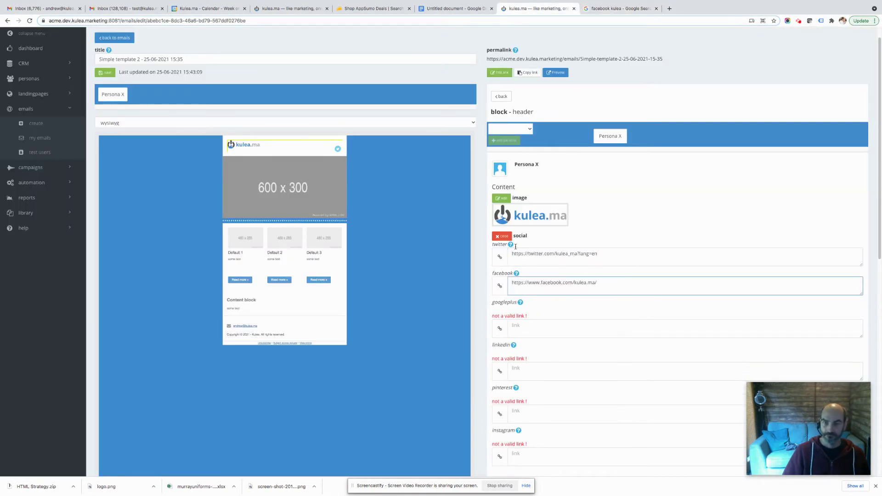
left_click(503, 236)
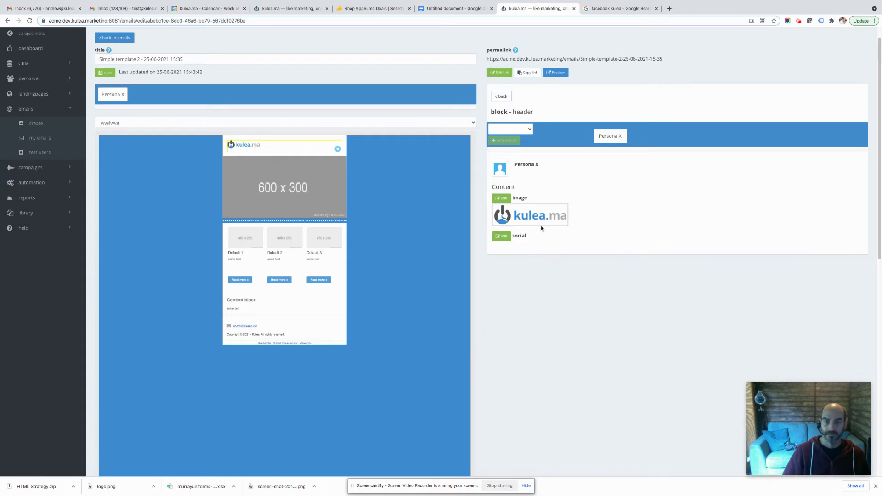
left_click(339, 149)
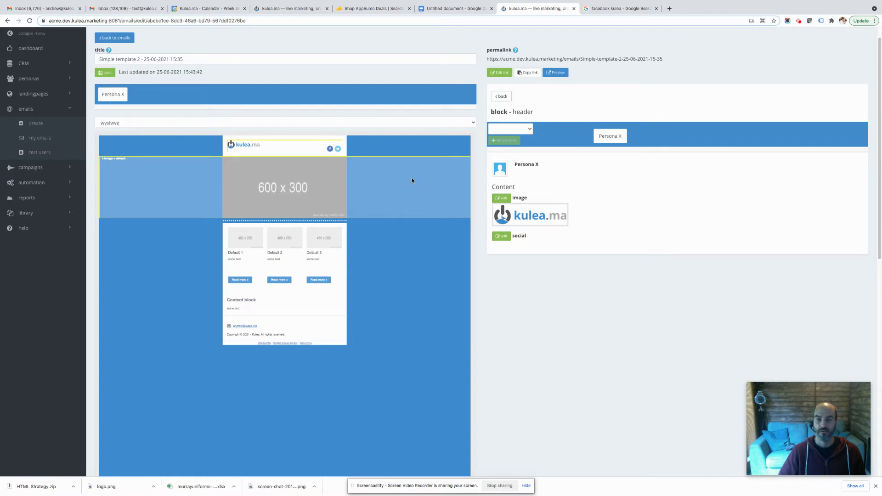
Replace the 600 x 300 placeholder in the 1 image section with marketing-automation.gif from the image library
left_click(501, 97)
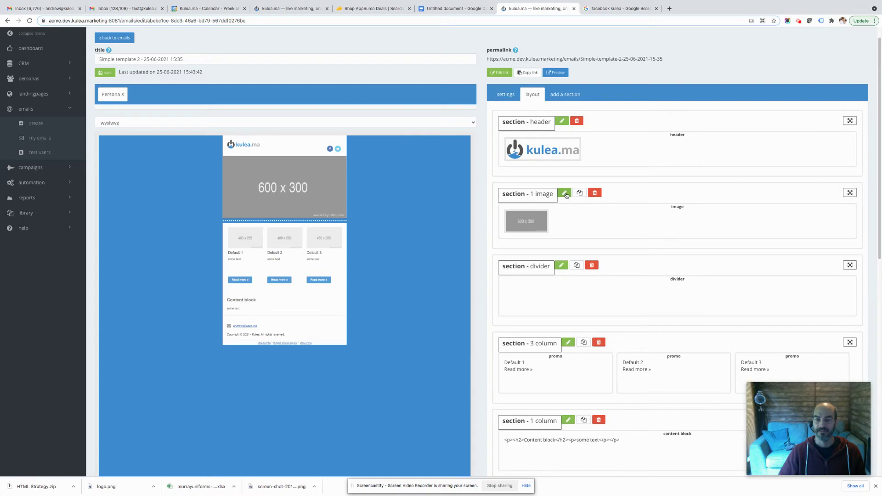
left_click(269, 185)
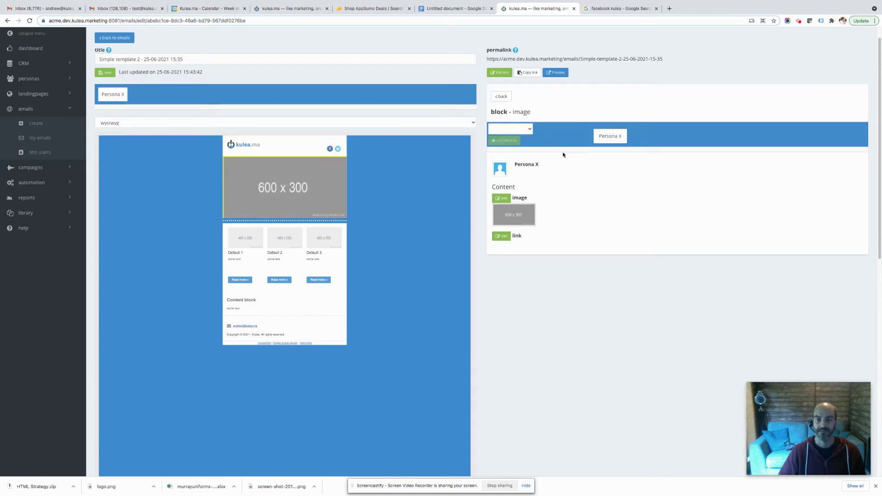
left_click(514, 220)
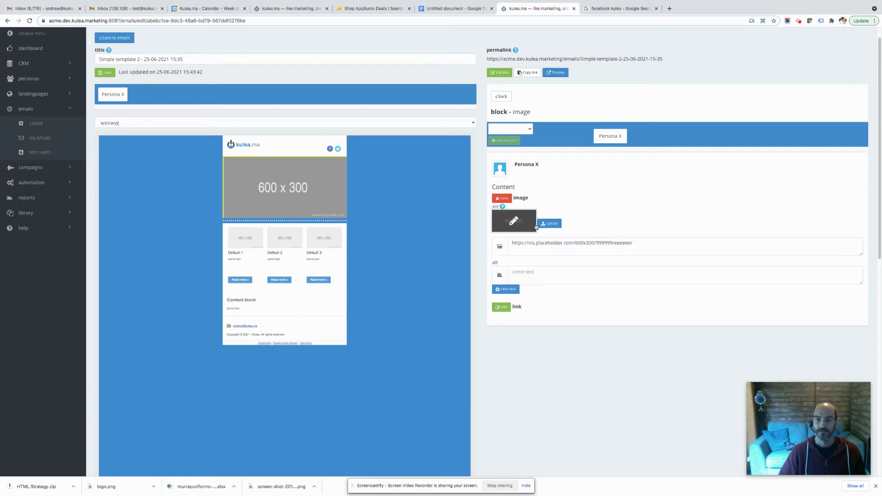
left_click(514, 222)
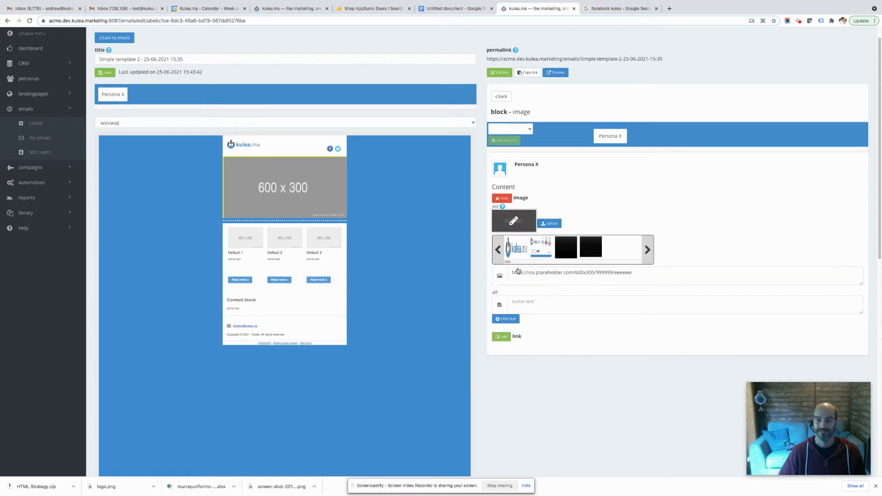
left_click_drag(508, 264, 524, 263)
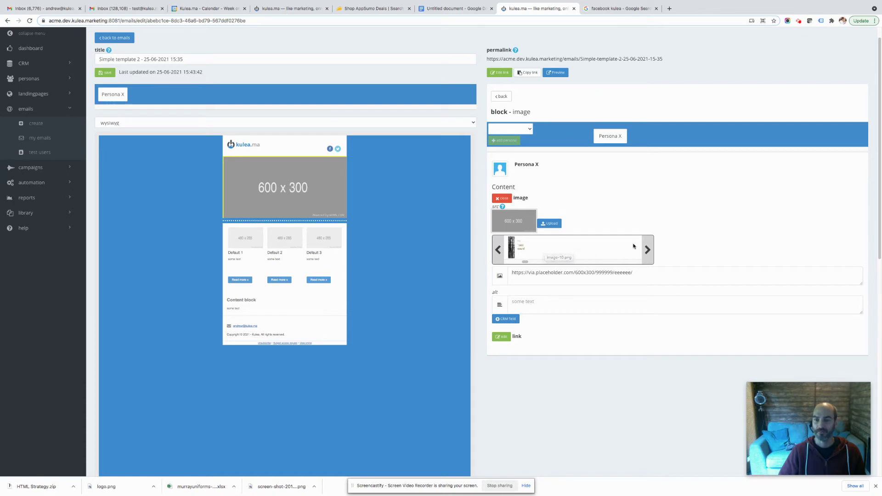
left_click(525, 262)
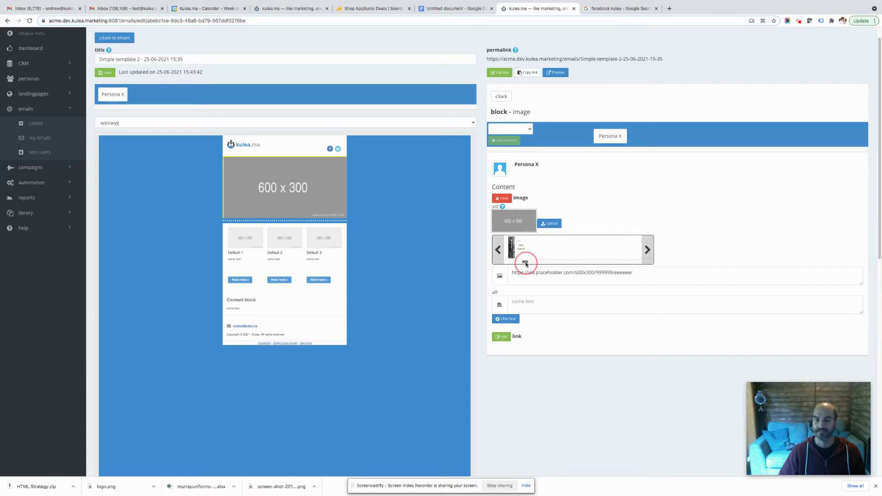
left_click_drag(526, 265, 548, 262)
left_click(559, 254)
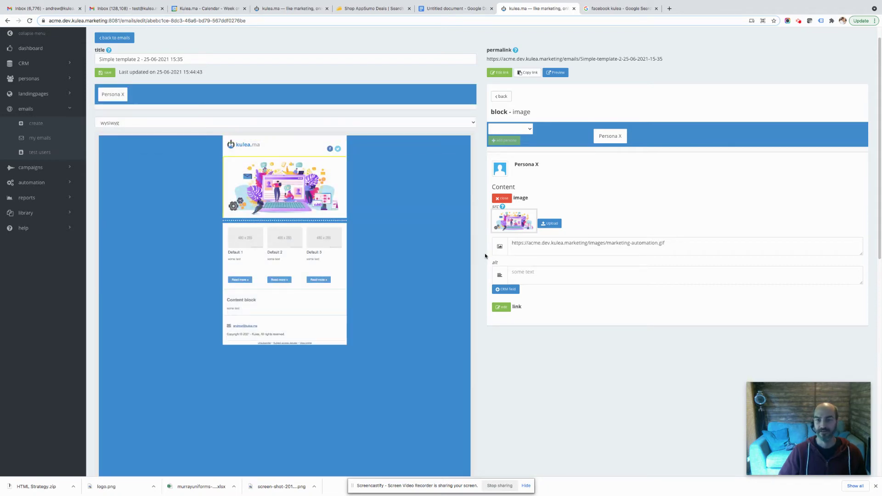
Set the alt text of the 1 image section's image to "Kulea makes editing emails easy"
left_click(539, 271)
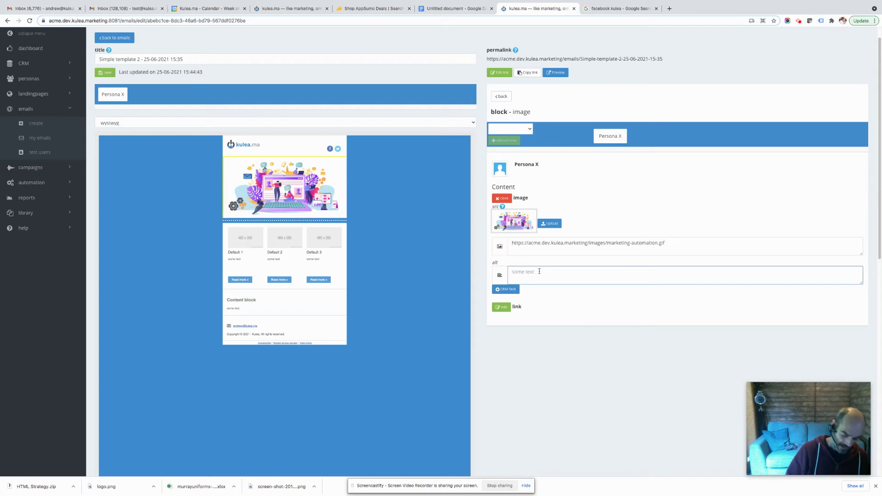
type("Kulea makes editin")
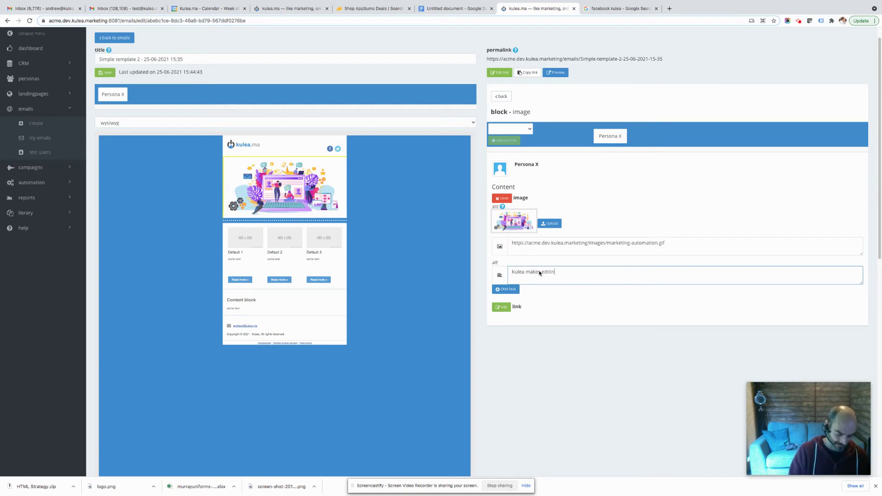
type("g e.mails easy")
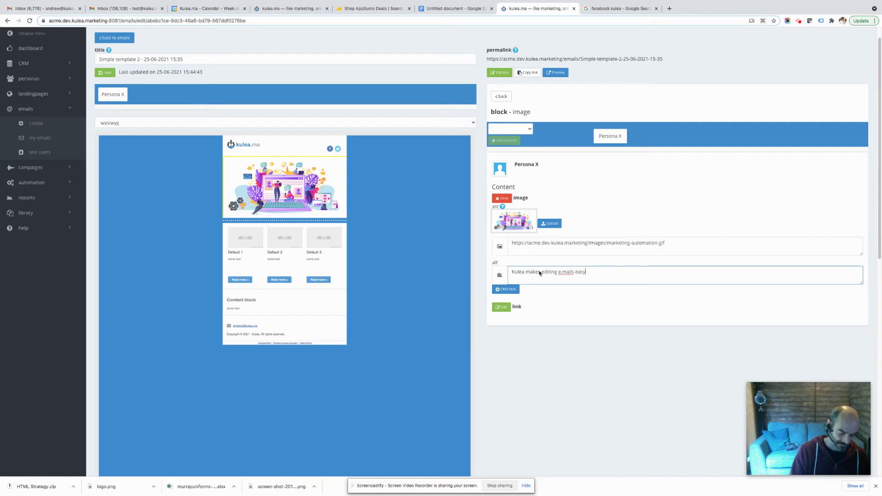
left_click(563, 272)
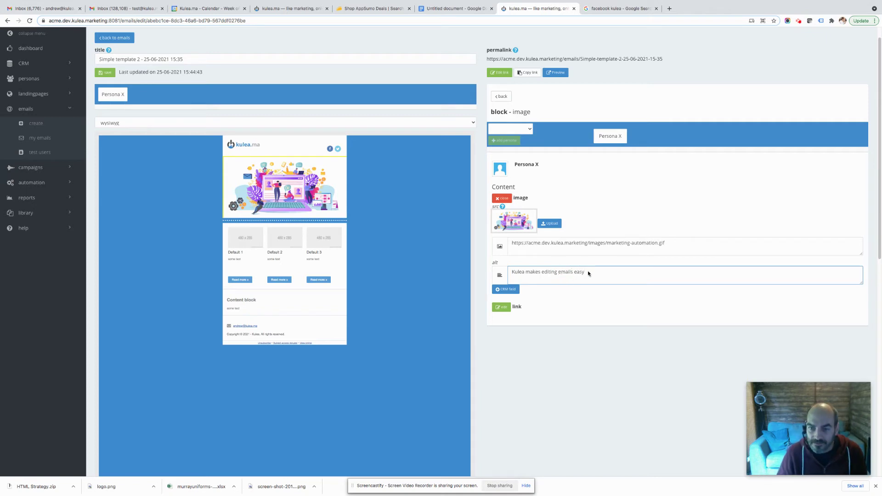
Open the kulea.ma website, copy its address and enter it as the link of the 1 image section's image
left_click(505, 309)
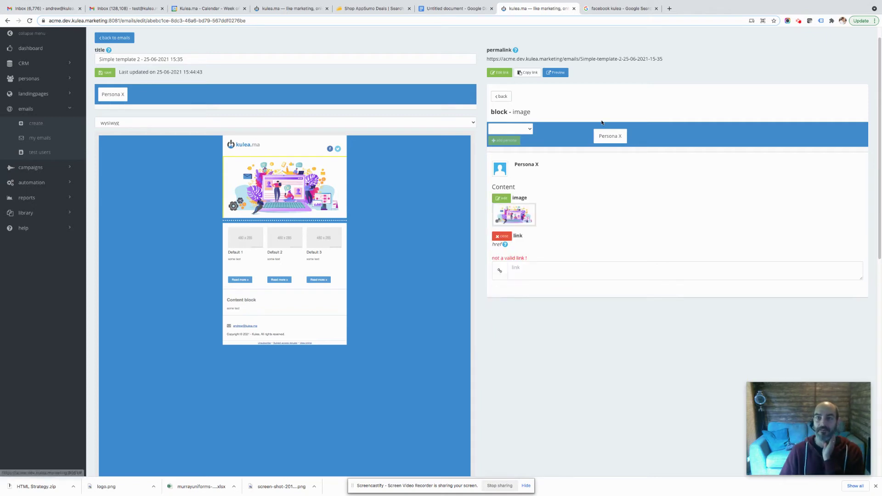
left_click(620, 10)
left_click(600, 22)
type("kulea.")
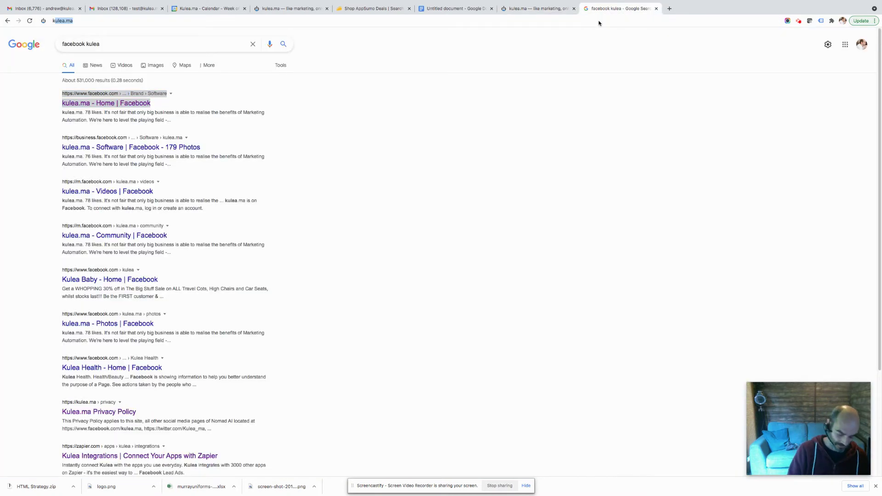
type("ma")
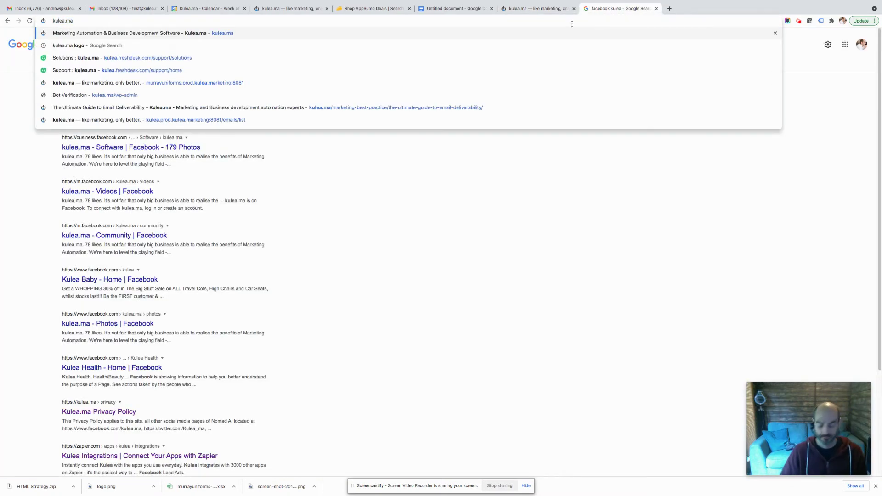
key("Return")
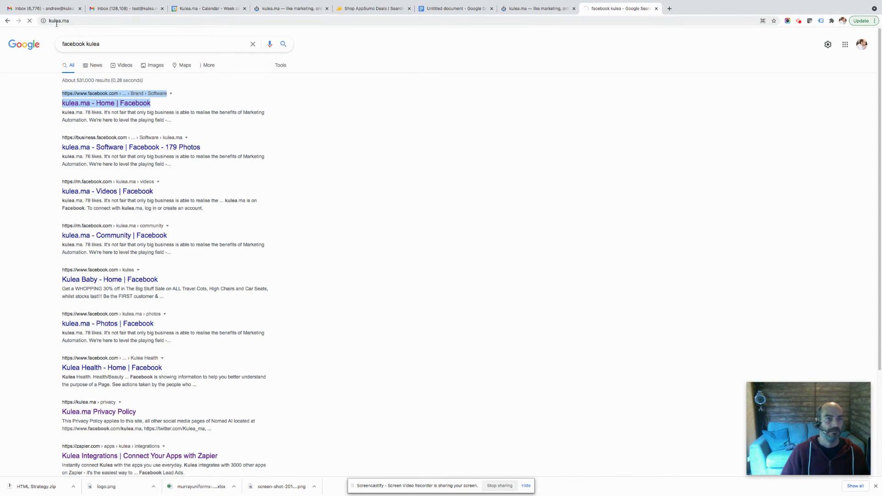
left_click(120, 20)
key("super+c")
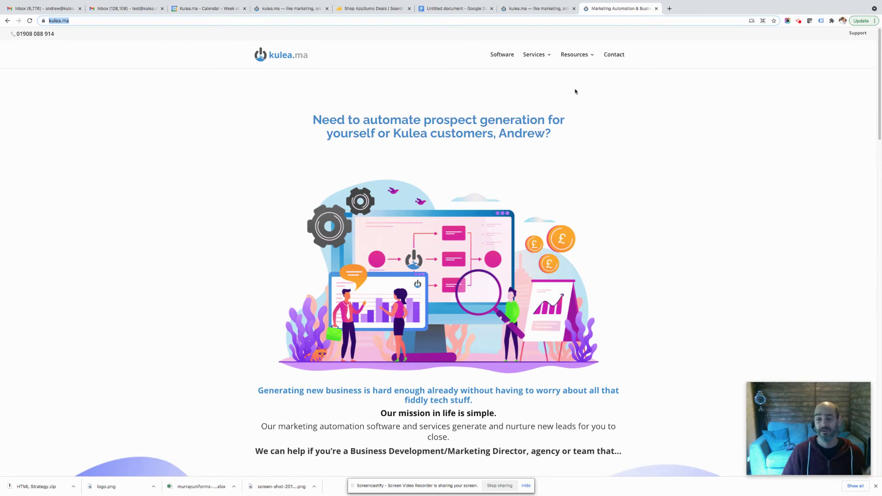
left_click(547, 11)
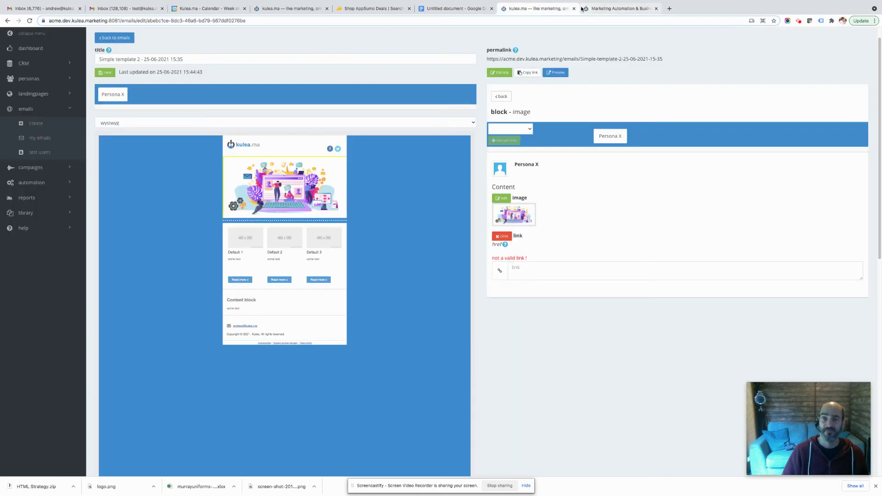
left_click(542, 272)
key("super+v")
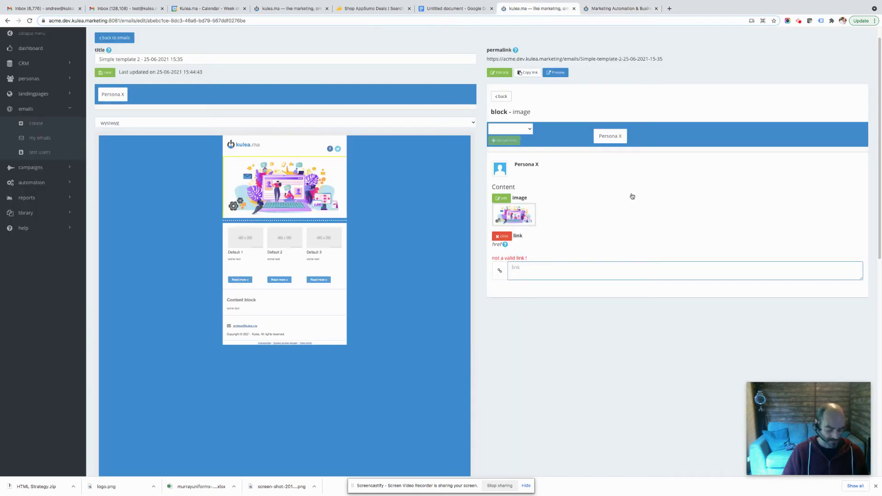
left_click(502, 236)
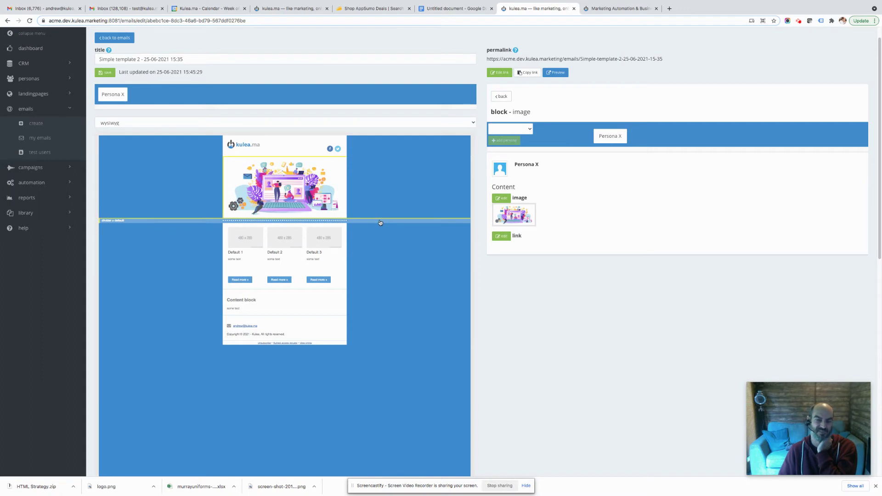
Delete the divider section from the layout and move the 1 column section above the 3 column section
left_click(500, 98)
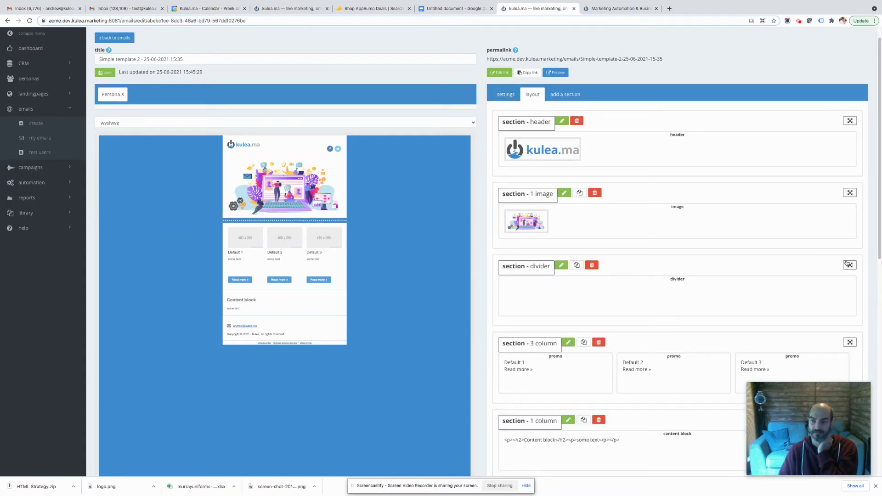
left_click(592, 266)
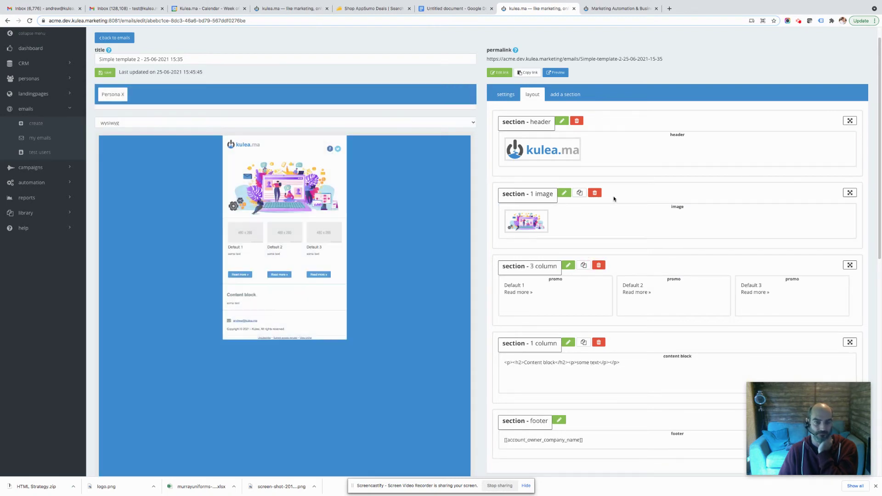
left_click_drag(850, 342, 839, 239)
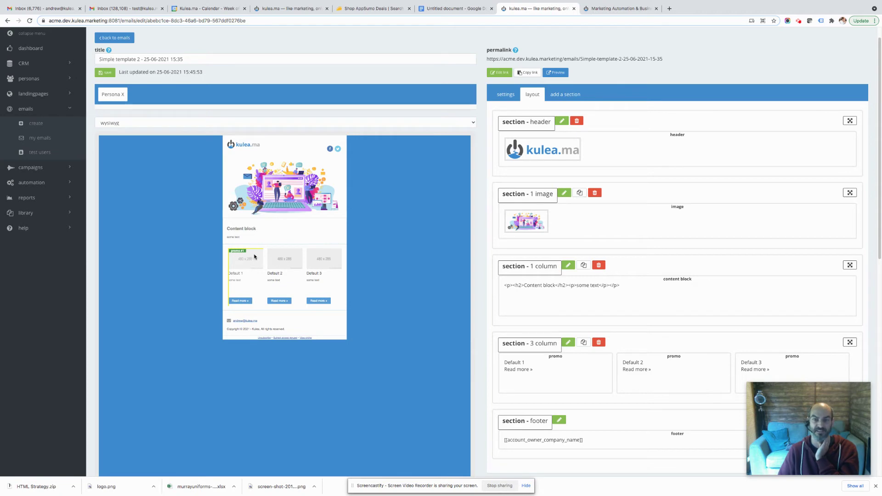
Replace the first promo block's placeholder image with leads.gif from the image library and set its alt text to "BANT"
scroll(649, 262, "down", 5)
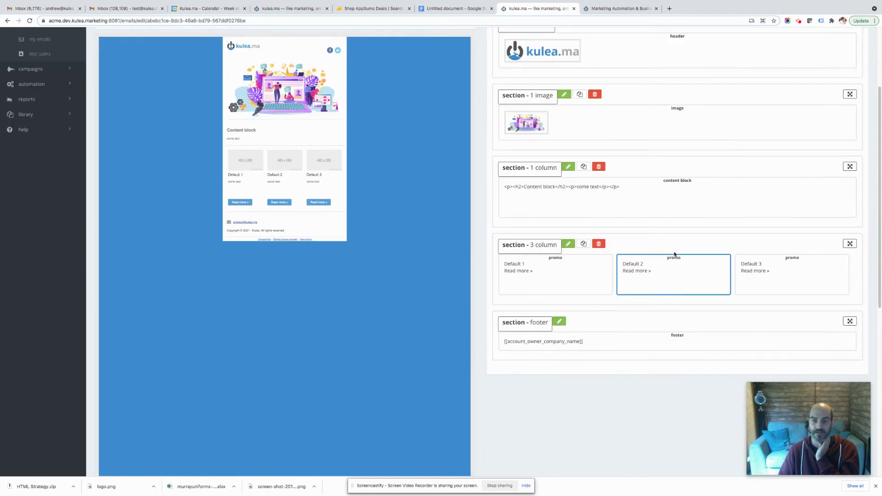
left_click(543, 273)
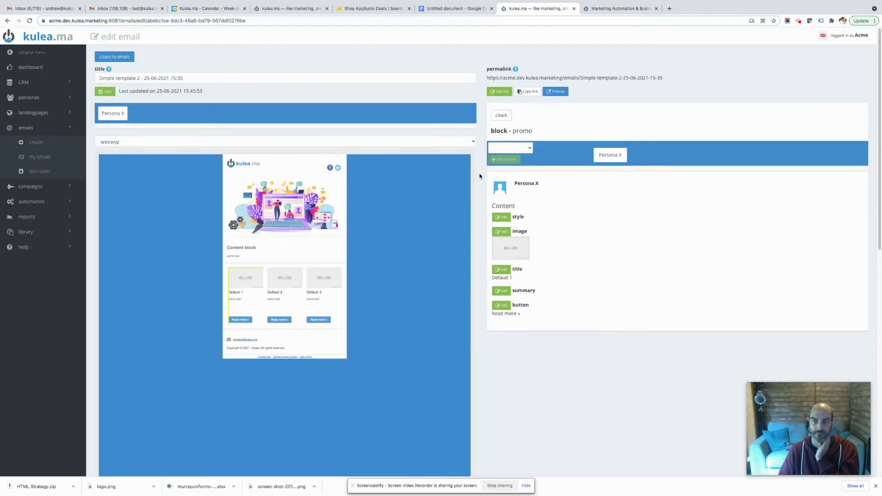
left_click(512, 252)
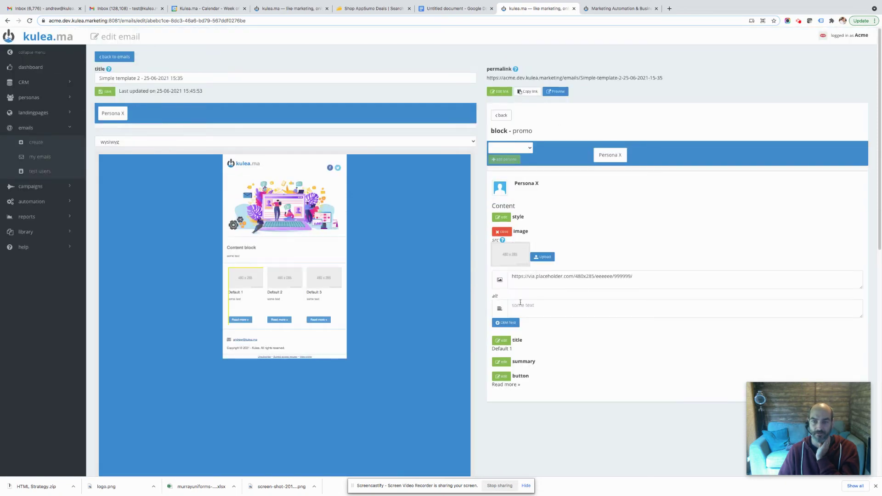
left_click(512, 261)
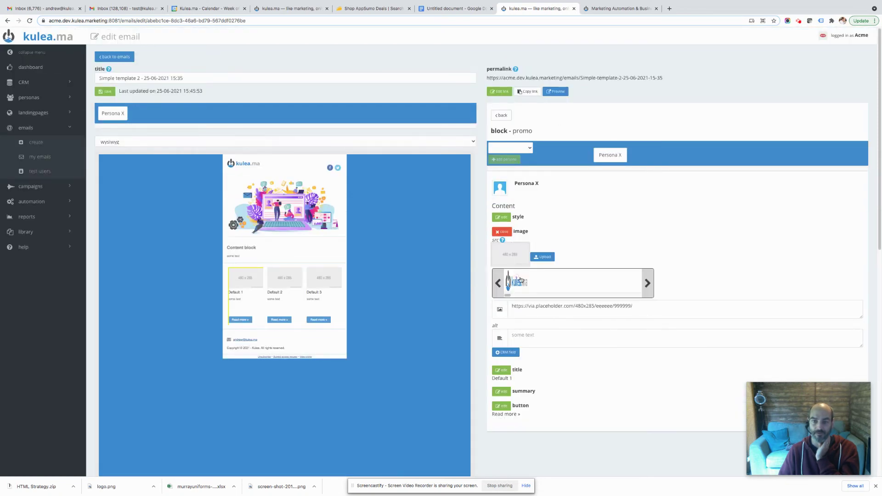
left_click(509, 296)
left_click_drag(510, 297, 550, 297)
left_click(566, 285)
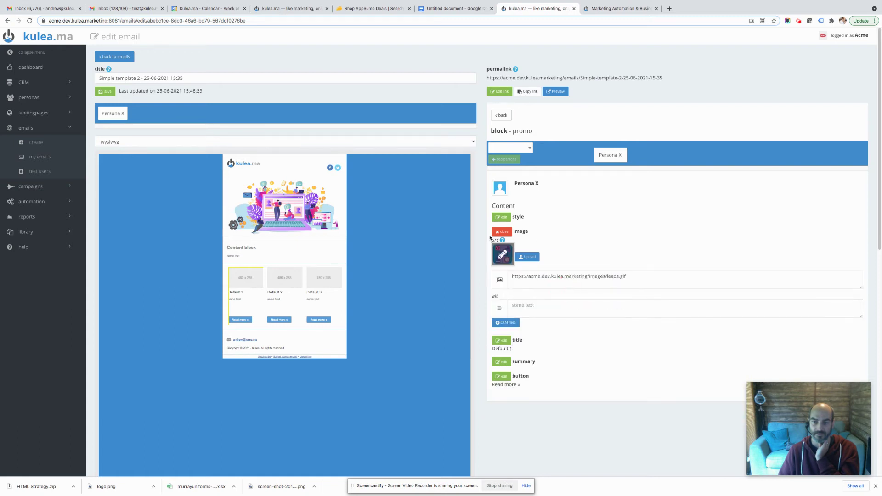
left_click(541, 310)
type("BANT")
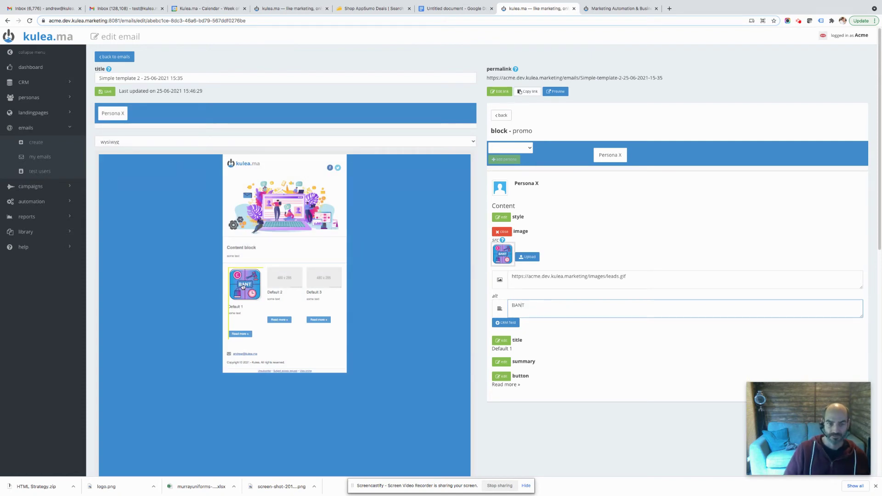
Set the first promo's title to "Save time" and its summary to "Kulea's a lovely bit of kit that will generate you more sales"
left_click(503, 343)
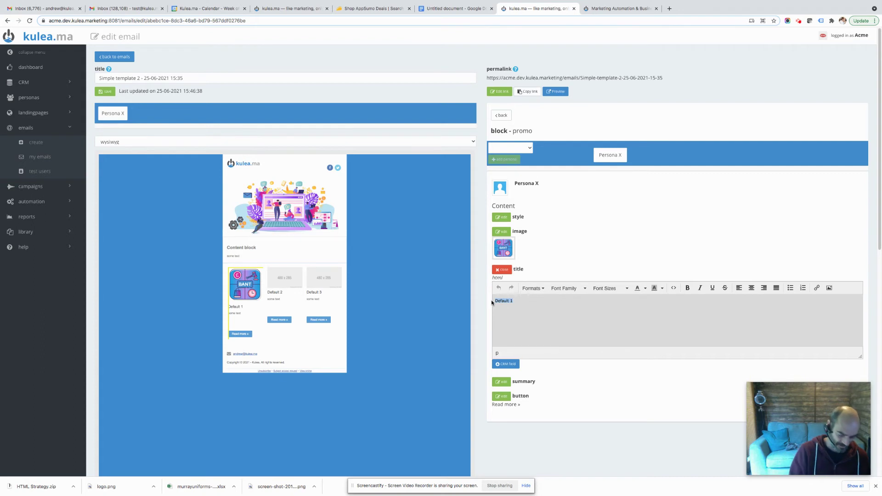
type("D")
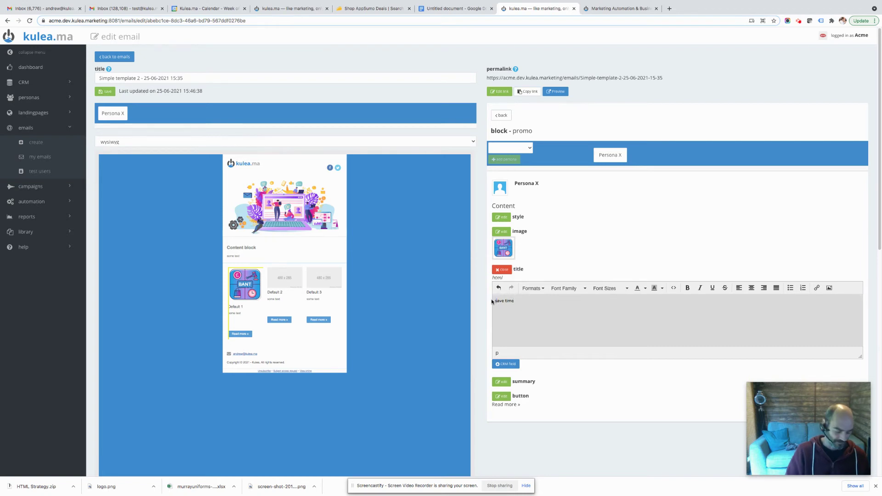
left_click(502, 270)
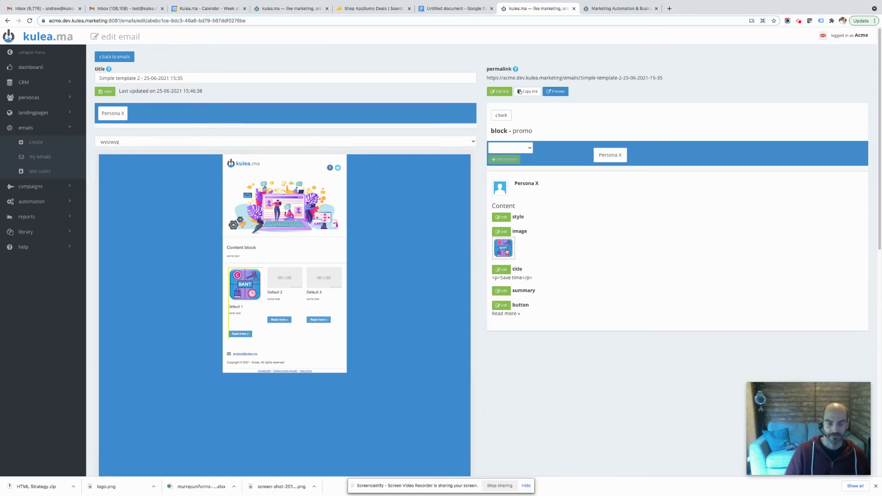
left_click(503, 291)
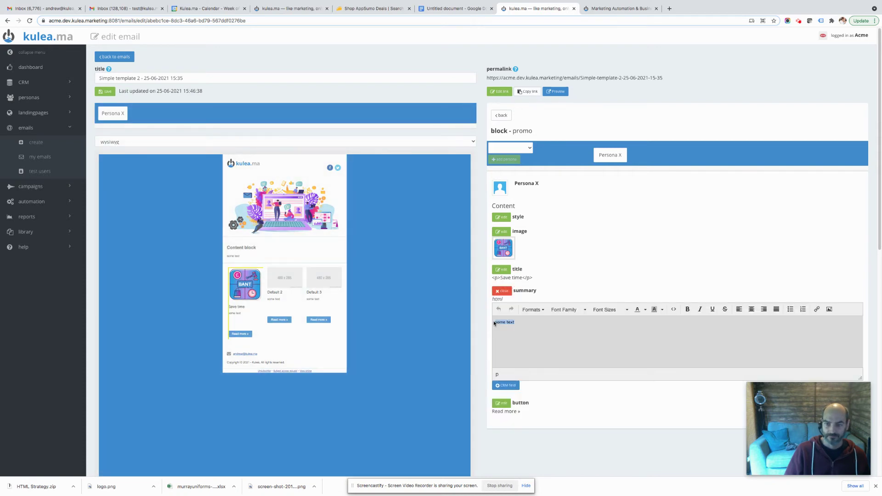
type("Kul")
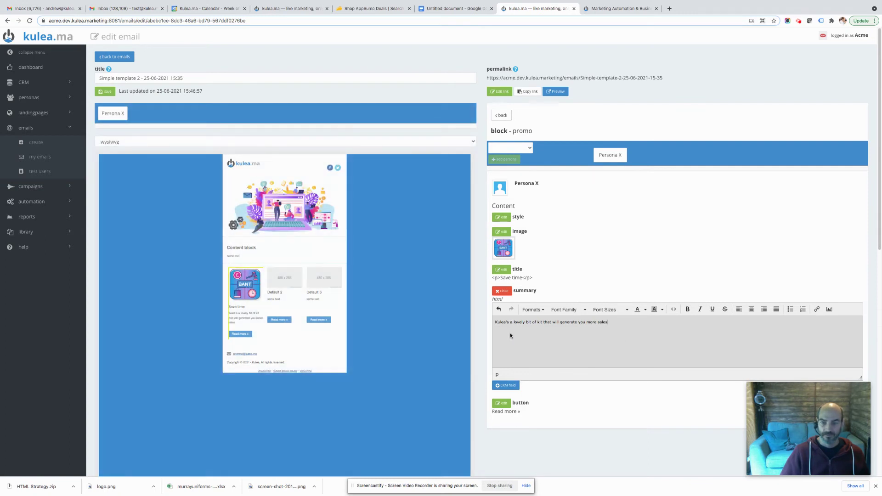
left_click(504, 291)
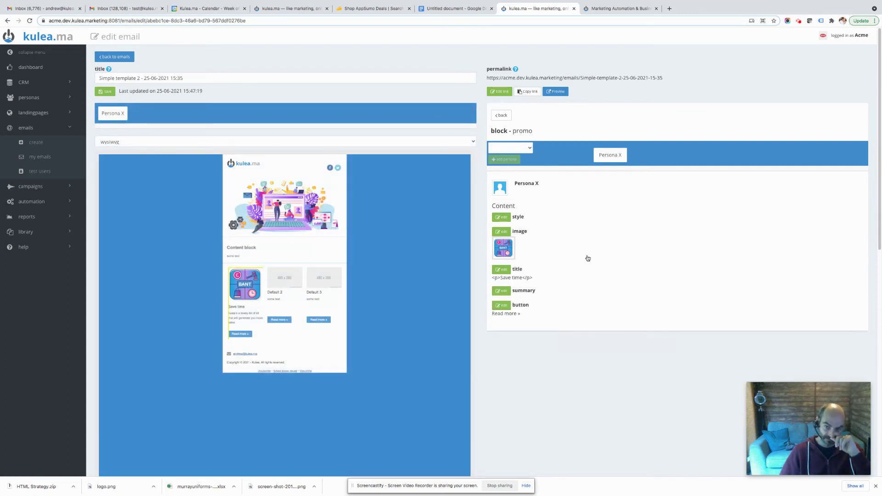
left_click(508, 306)
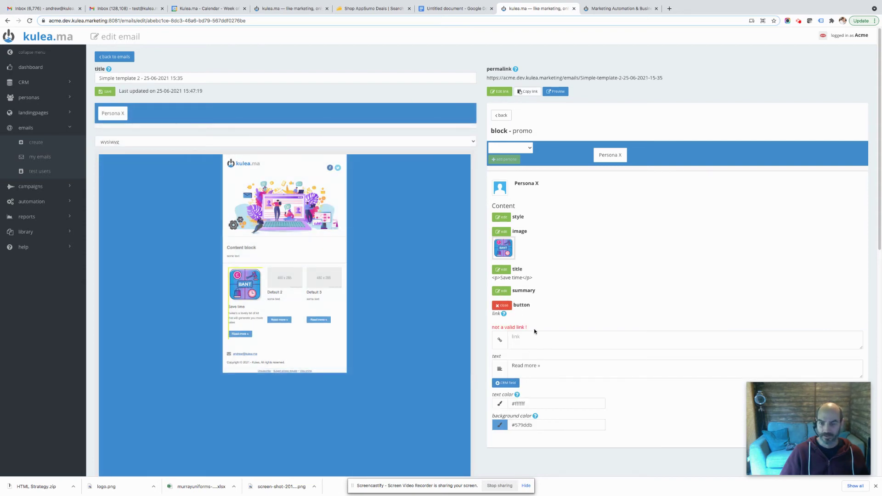
left_click(605, 9)
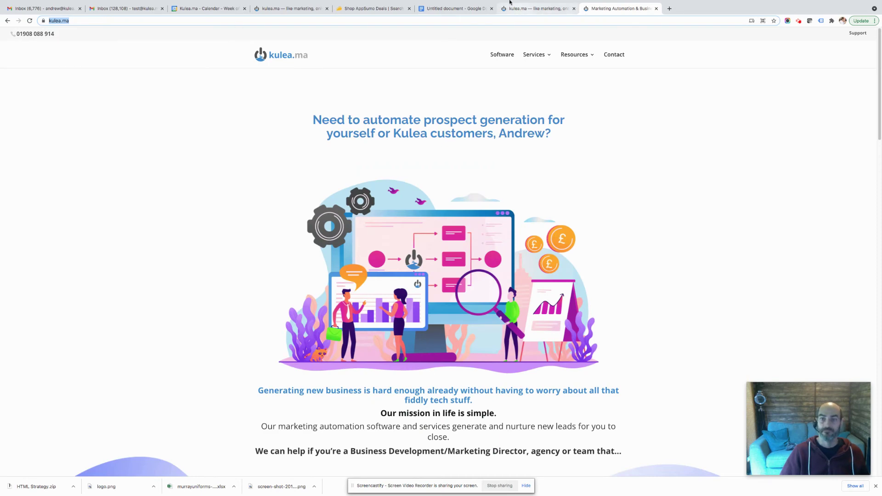
left_click(509, 2)
left_click(525, 338)
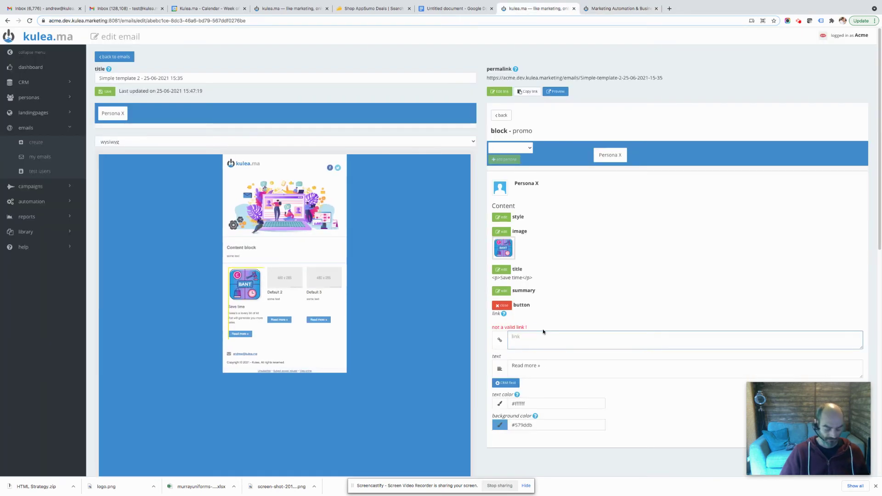
type("https://kulea.ma/")
left_click(509, 306)
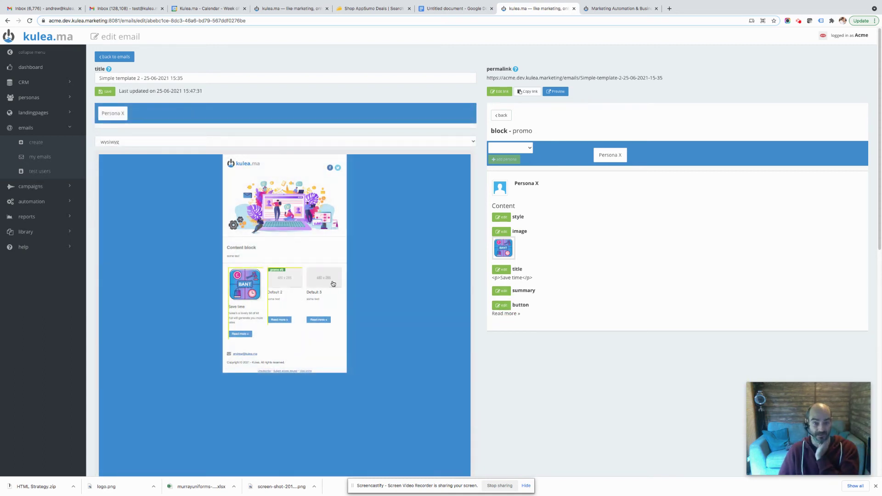
left_click(502, 116)
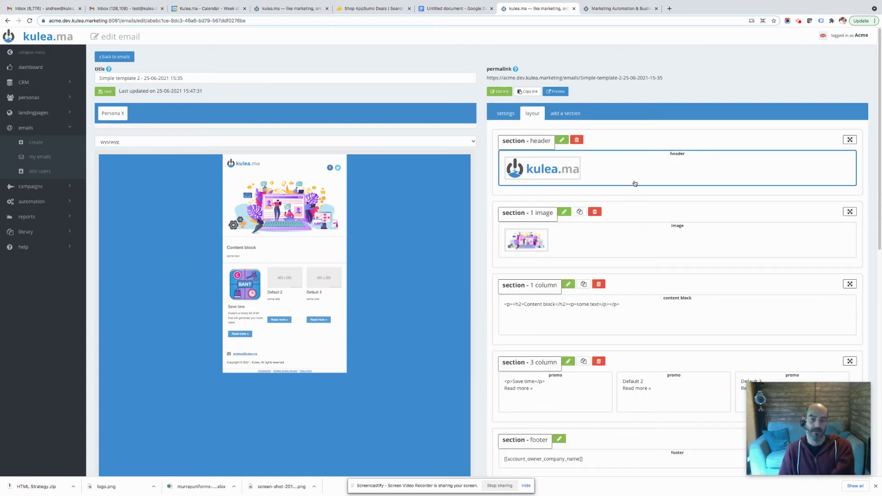
scroll(634, 181, "down", 3)
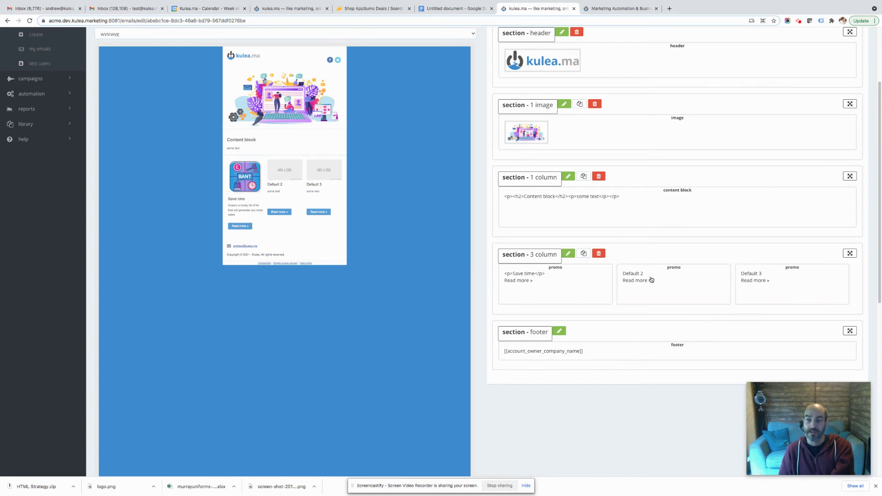
scroll(640, 283, "up", 1)
scroll(634, 282, "up", 3)
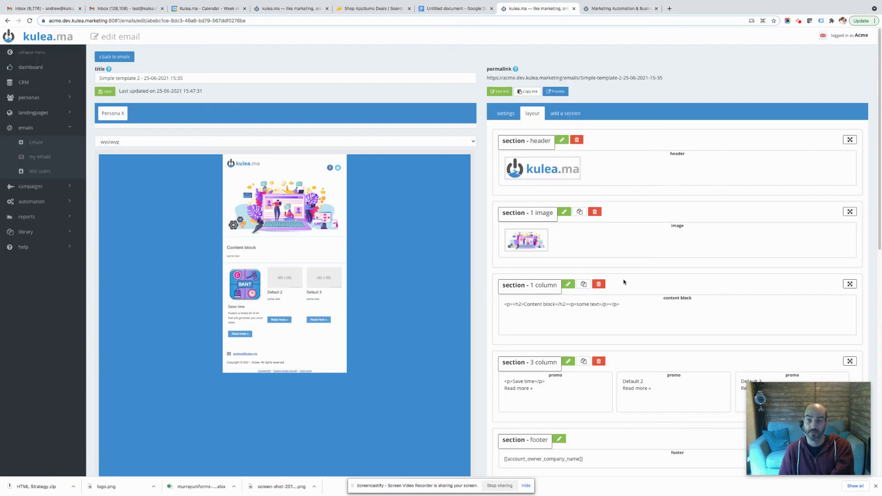
scroll(617, 230, "down", 4)
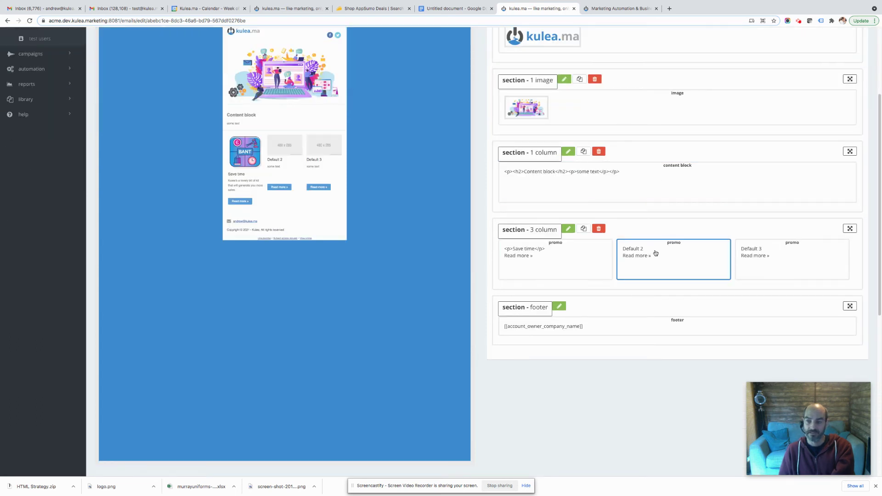
Delete the Default 2 and Default 3 promo blocks from the 3 column section and duplicate the Save time promo twice
left_click(569, 230)
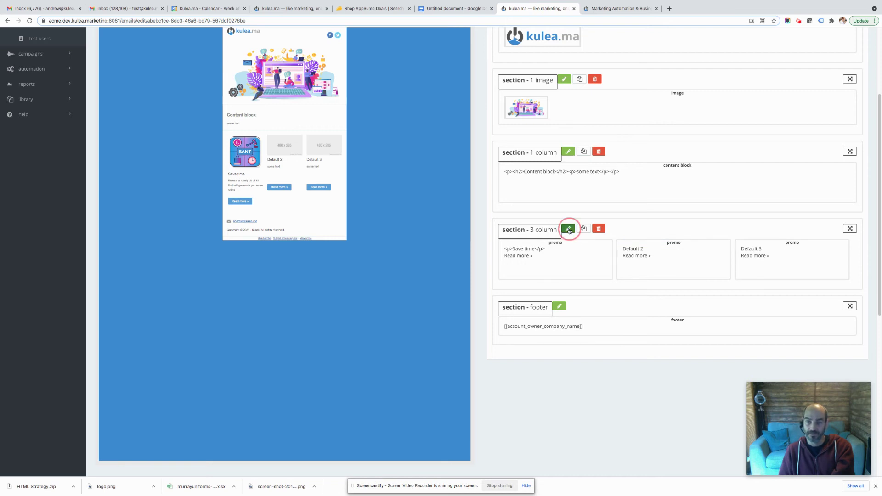
scroll(675, 226, "up", 3)
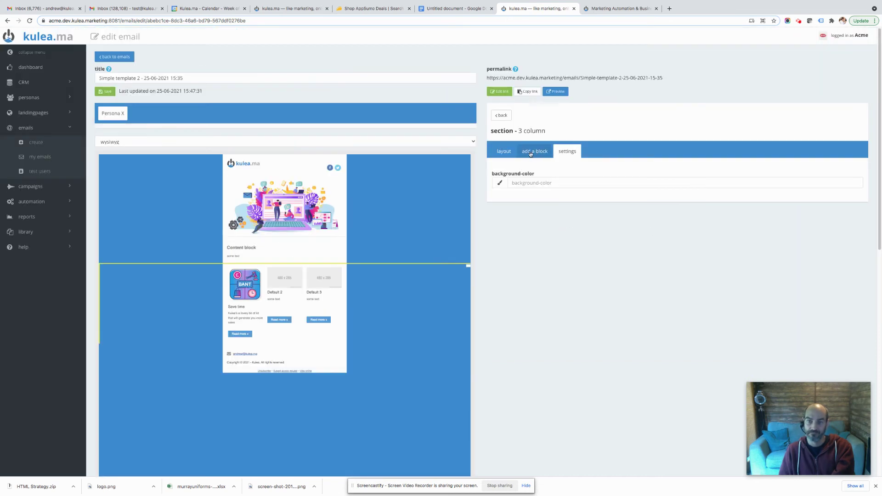
left_click(503, 151)
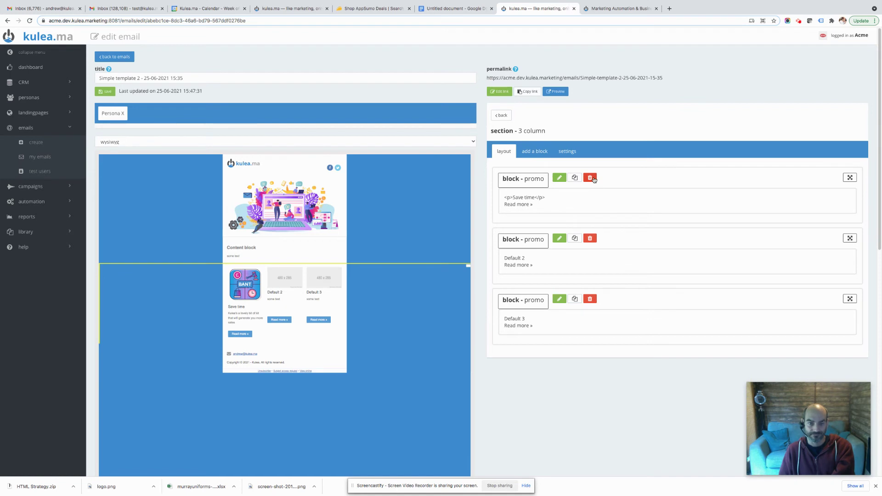
left_click(590, 239)
left_click(591, 239)
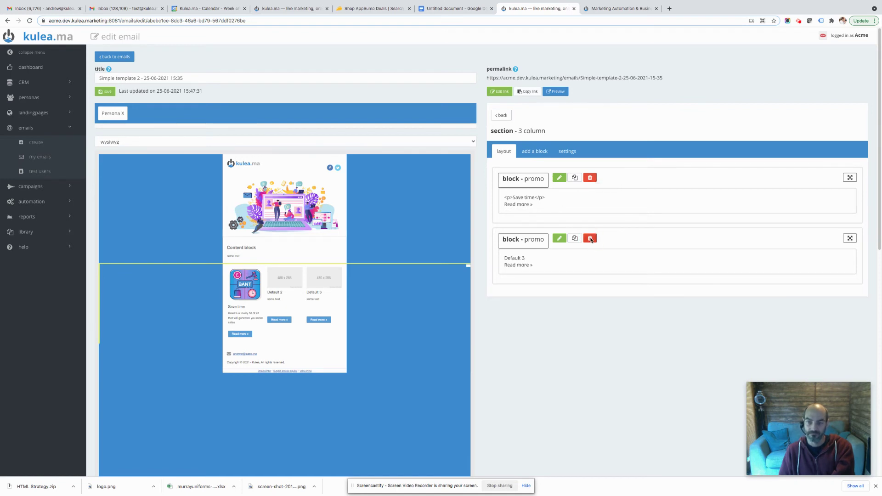
left_click(591, 238)
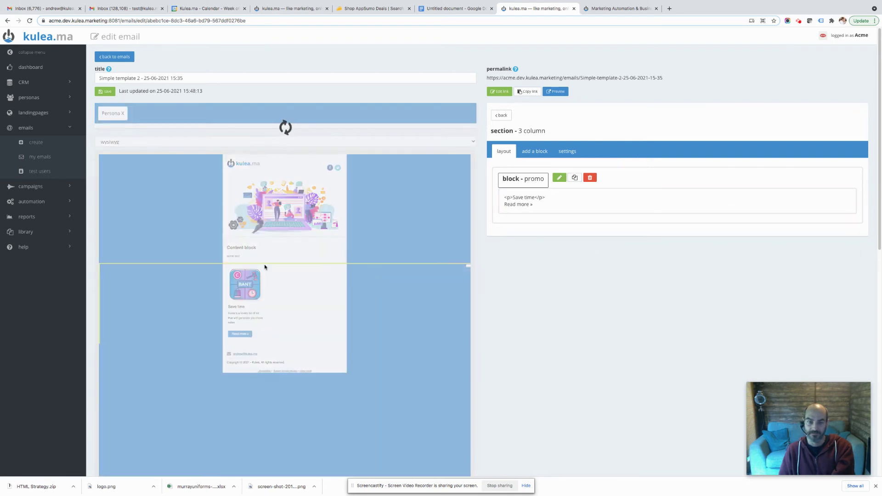
left_click(575, 177)
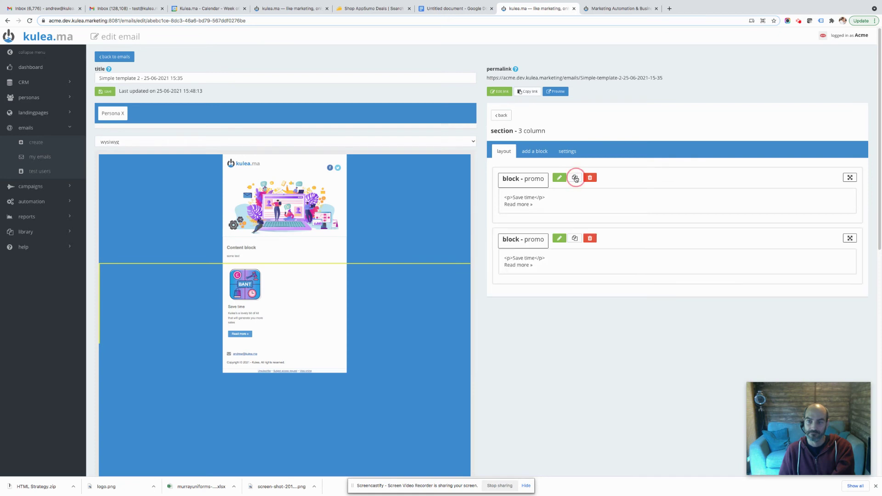
left_click(574, 238)
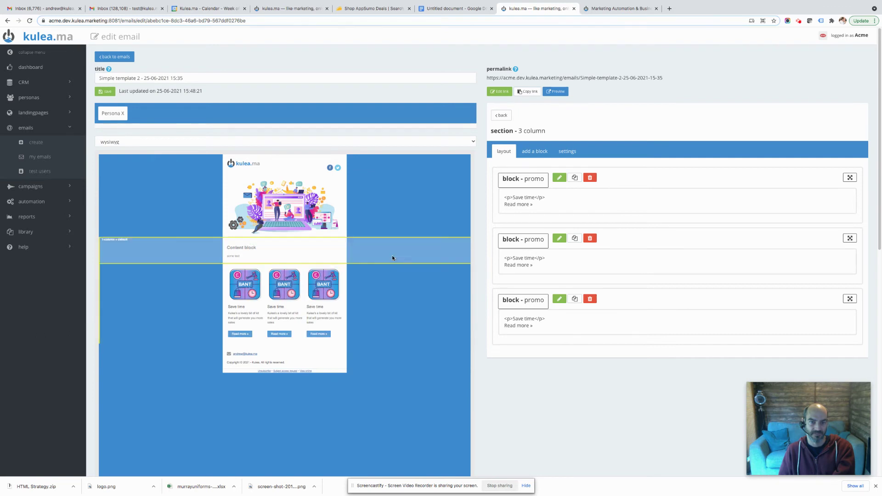
Centre-align the heading and text of the content block in the 1 column section
left_click(281, 250)
left_click(502, 217)
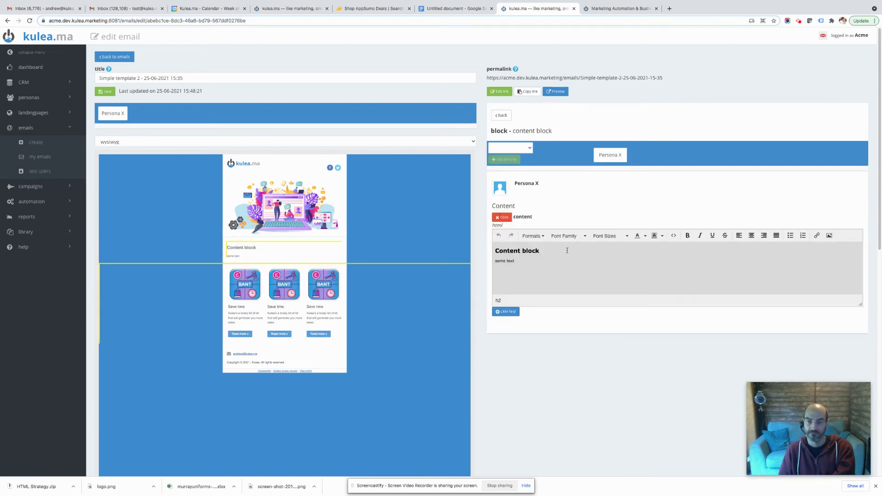
left_click_drag(527, 265, 488, 255)
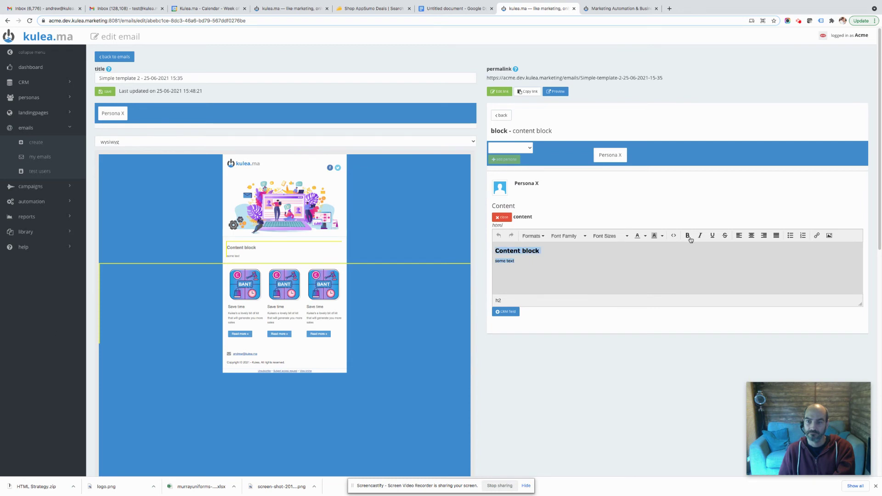
left_click(752, 235)
left_click(504, 219)
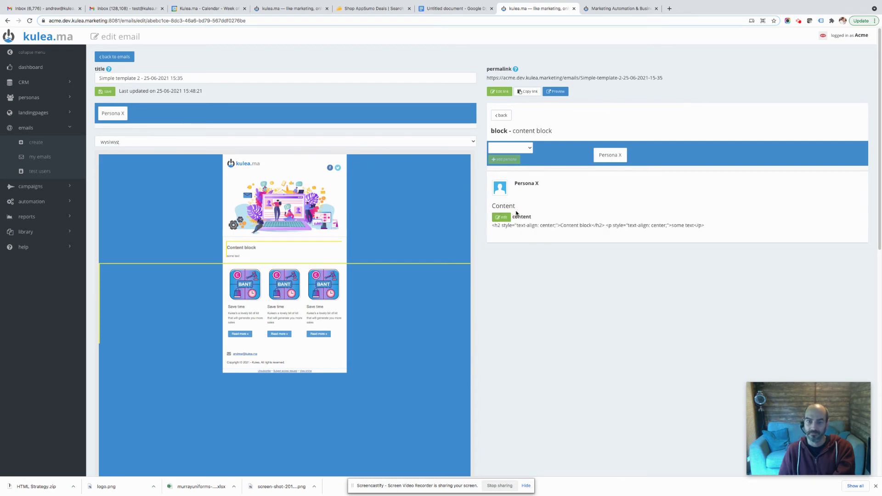
Set the footer section's style to footer center and return to the email's section layout
left_click(359, 358)
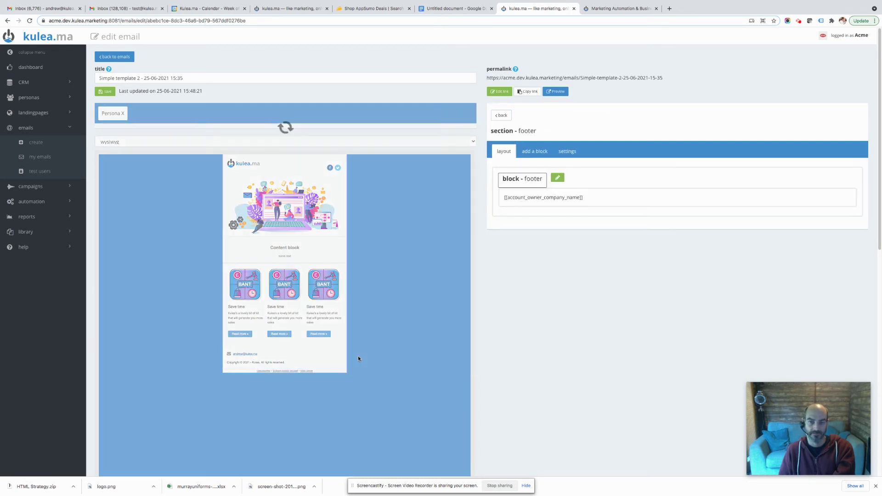
left_click(567, 151)
left_click(562, 202)
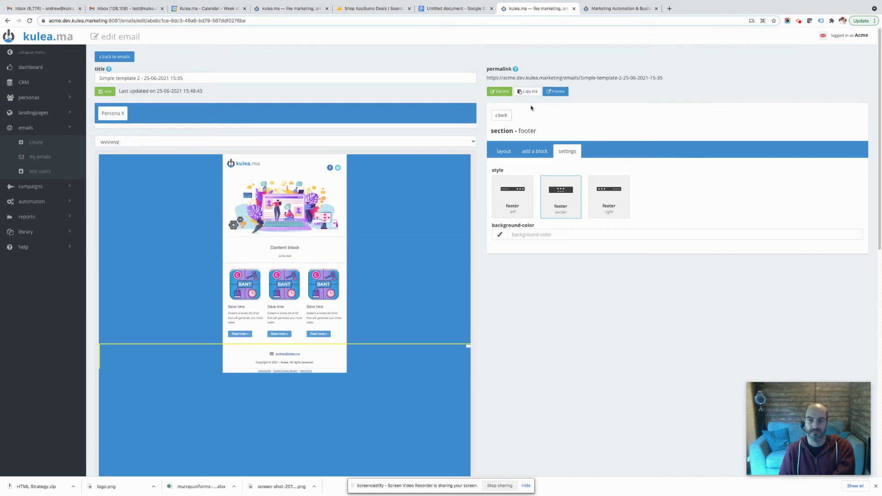
left_click(501, 115)
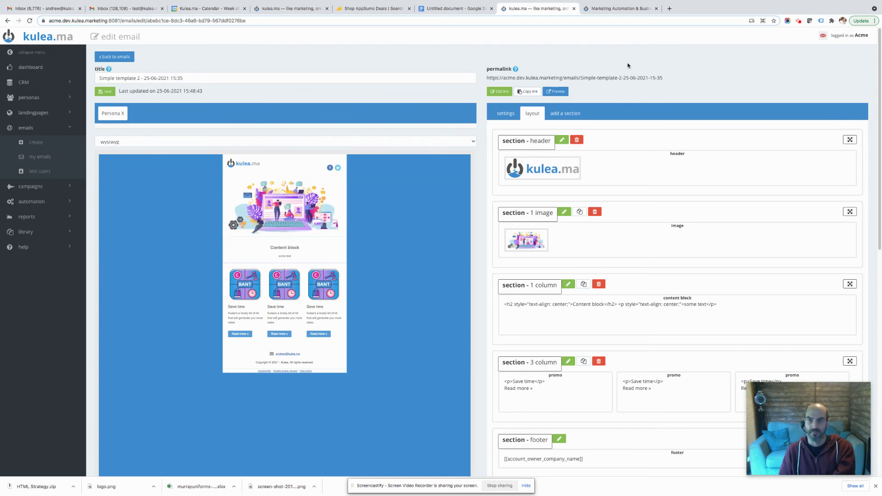
Rename the email's title as "Branded email 1"
triple_click(139, 78)
type("Br")
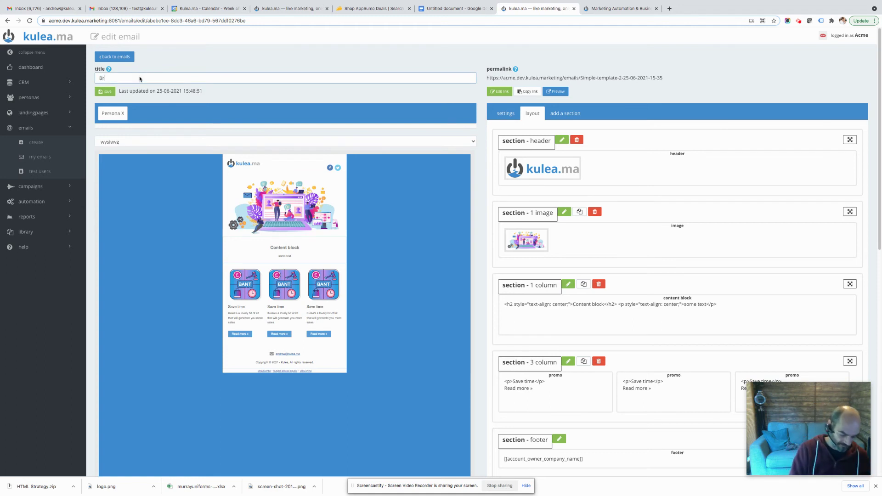
type("anded email 1")
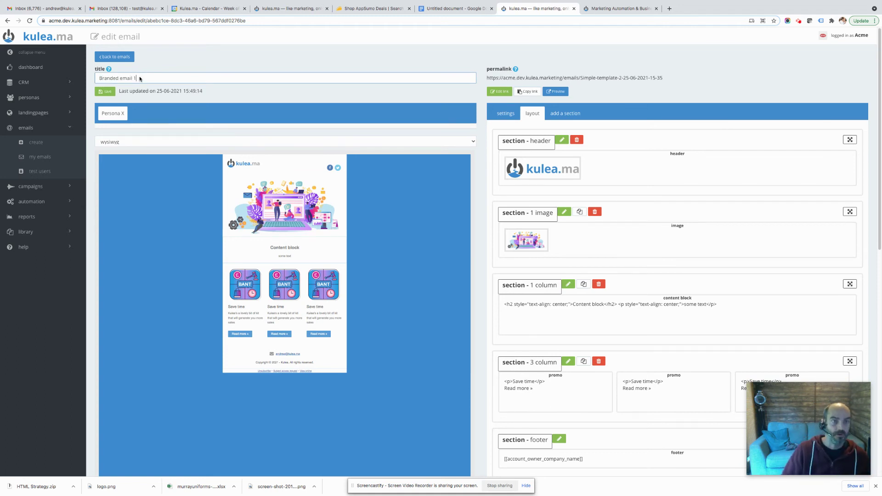
Reset the email's permalink to match its title, save the link, and preview the email before returning to the editor
left_click(501, 92)
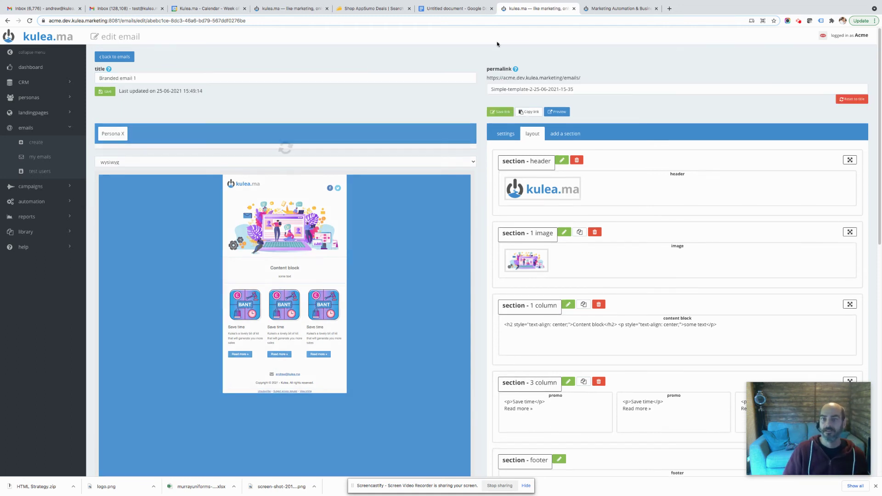
left_click(851, 100)
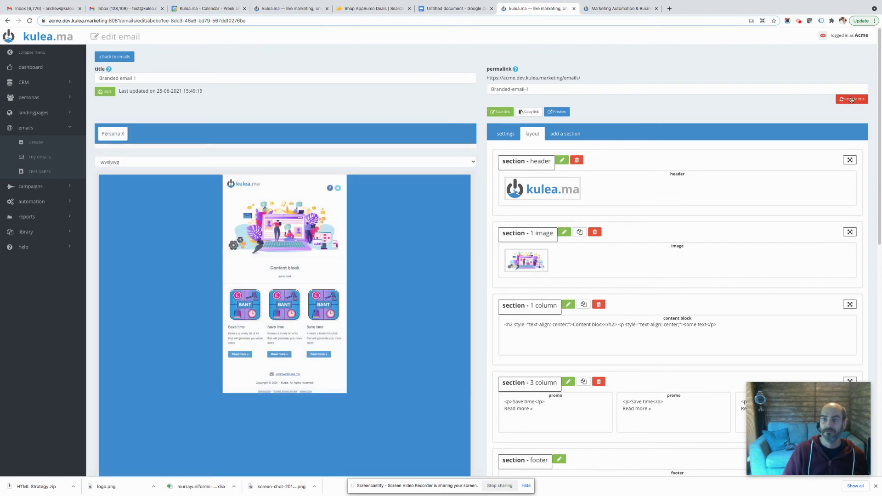
left_click(502, 114)
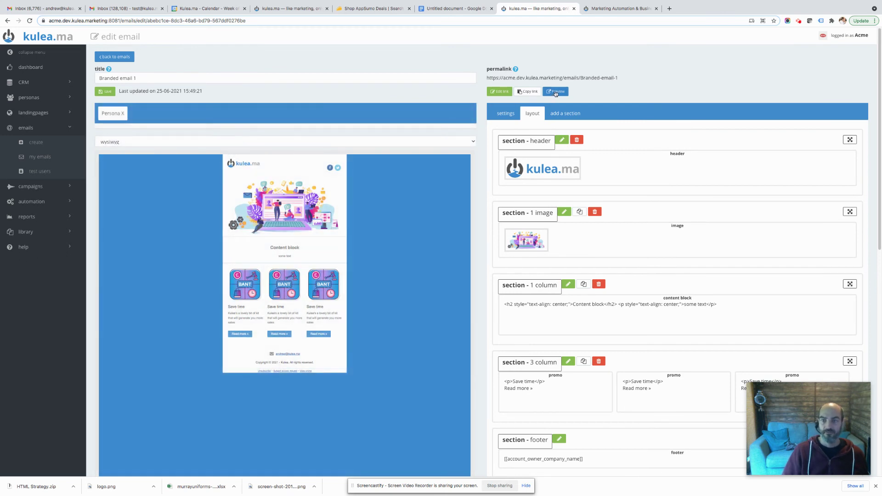
left_click(556, 92)
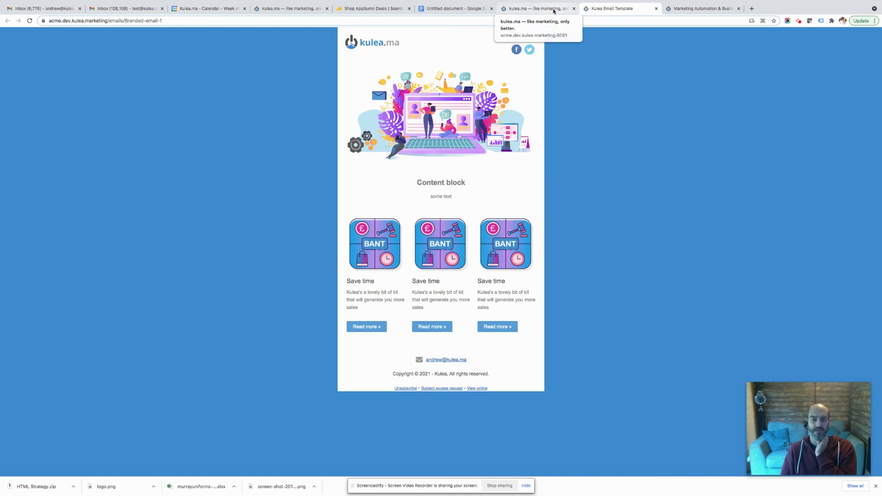
left_click(538, 8)
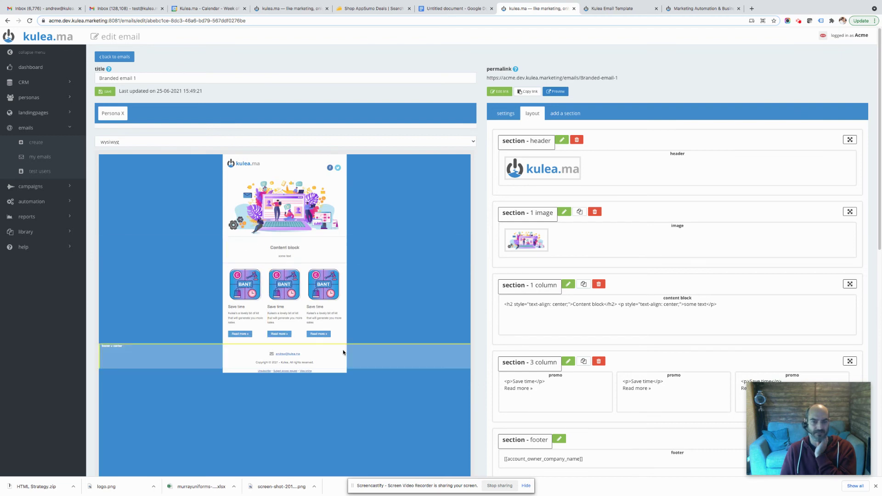
Replace the content block's heading with "Welcome to the Kulea experience"
left_click(285, 252)
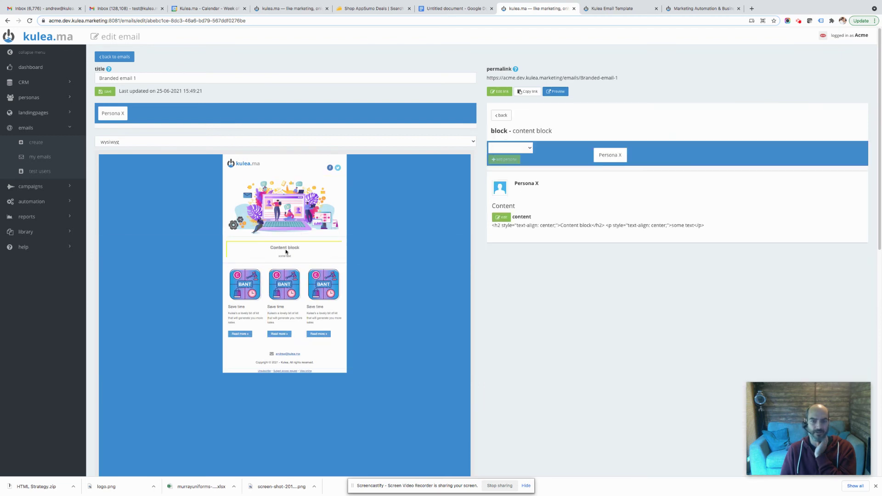
left_click(502, 218)
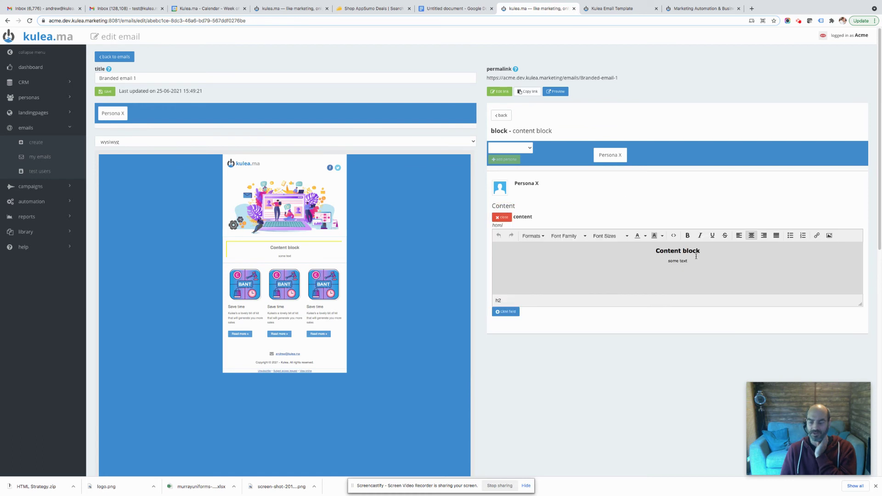
left_click_drag(684, 249, 669, 250)
triple_click(674, 251)
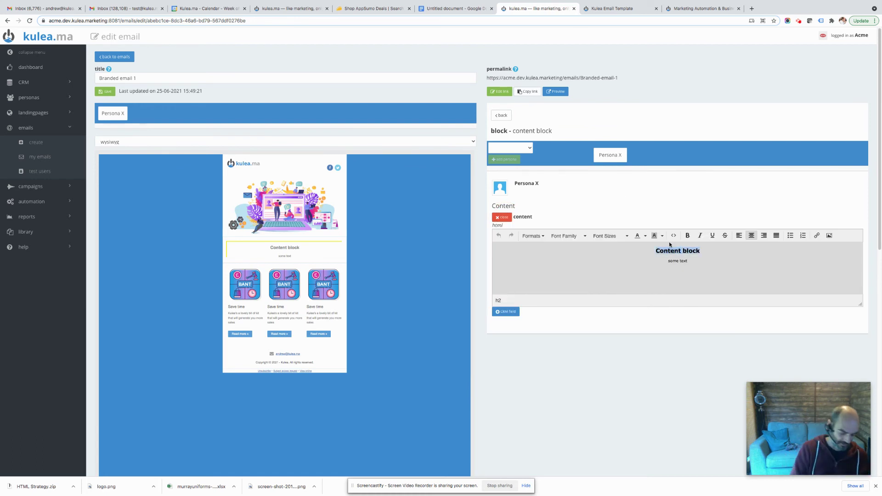
type("Welcome to ")
type("t")
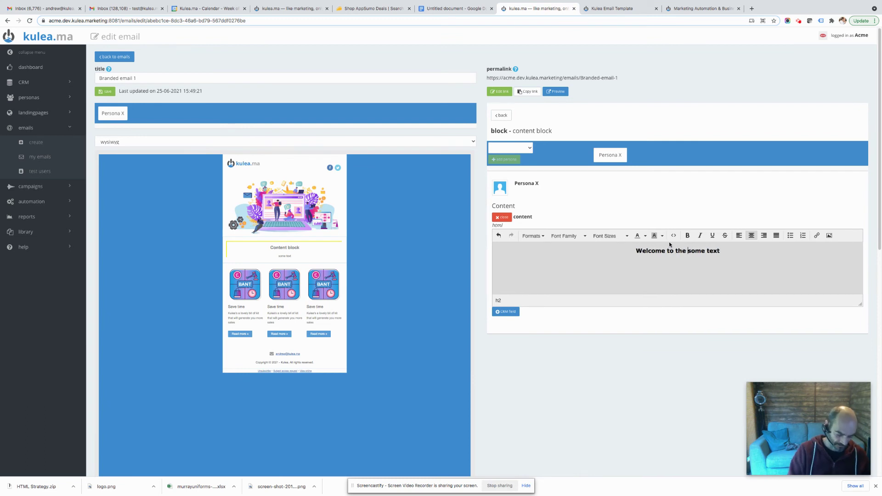
type("he Ku;lea experience")
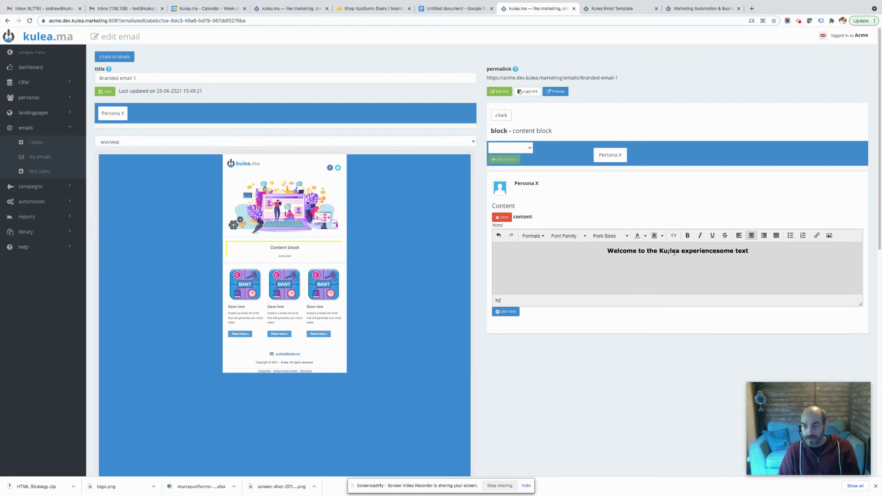
left_click(667, 251)
key("BackSpace")
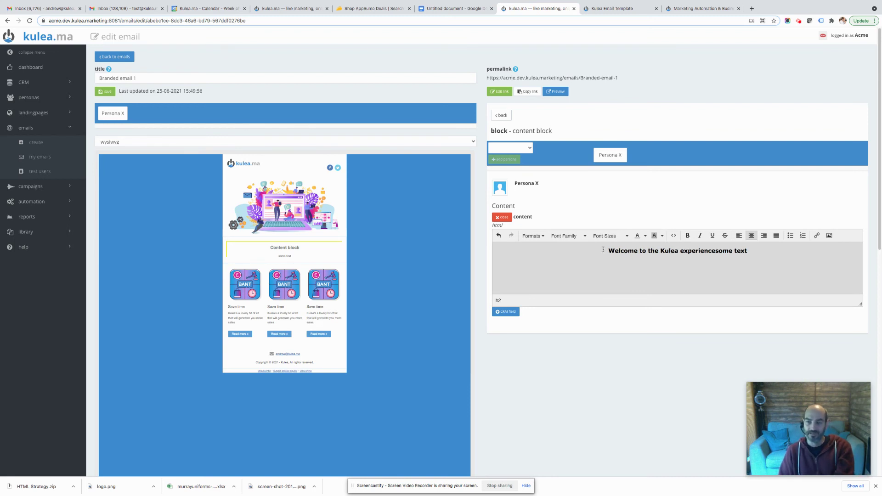
Format the content block's text as a centred Heading 1 in the Arial font
triple_click(766, 250)
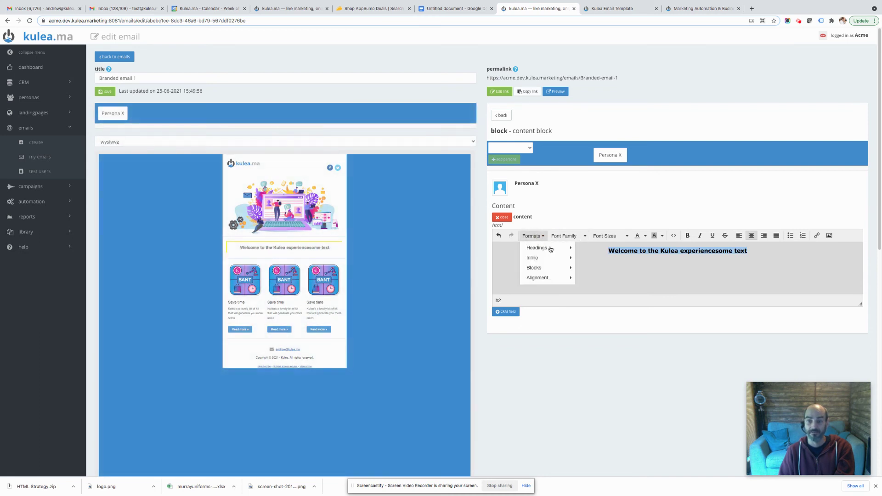
mouse_move(552, 249)
left_click(598, 263)
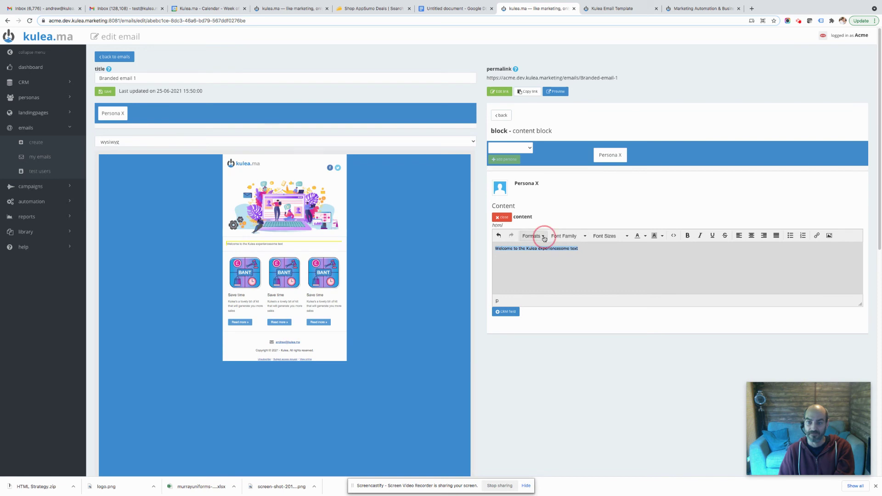
left_click(544, 237)
mouse_move(546, 247)
left_click(613, 251)
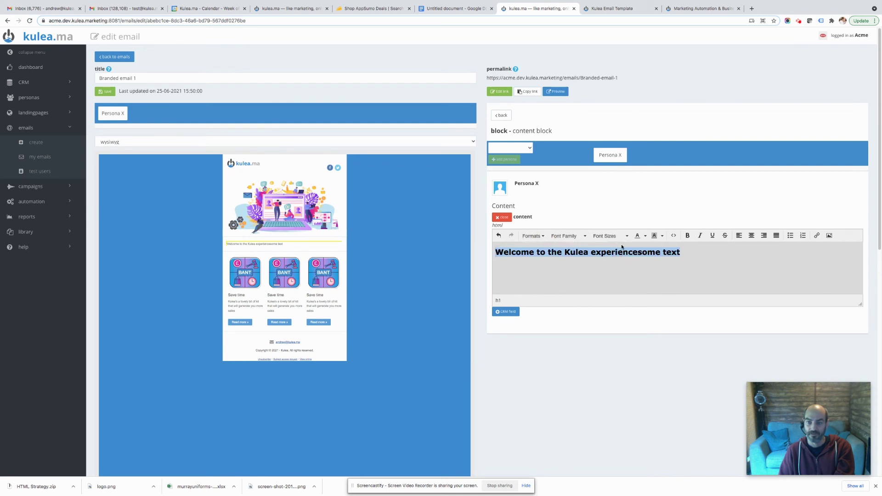
left_click(752, 236)
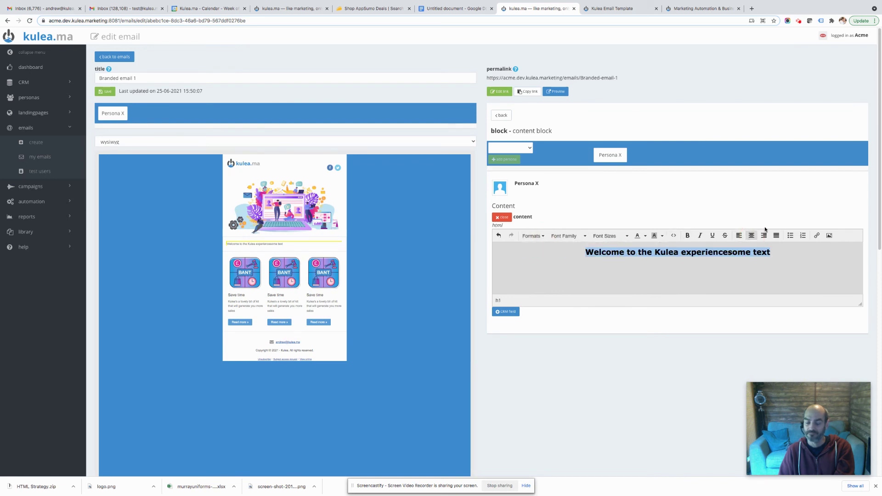
left_click(588, 238)
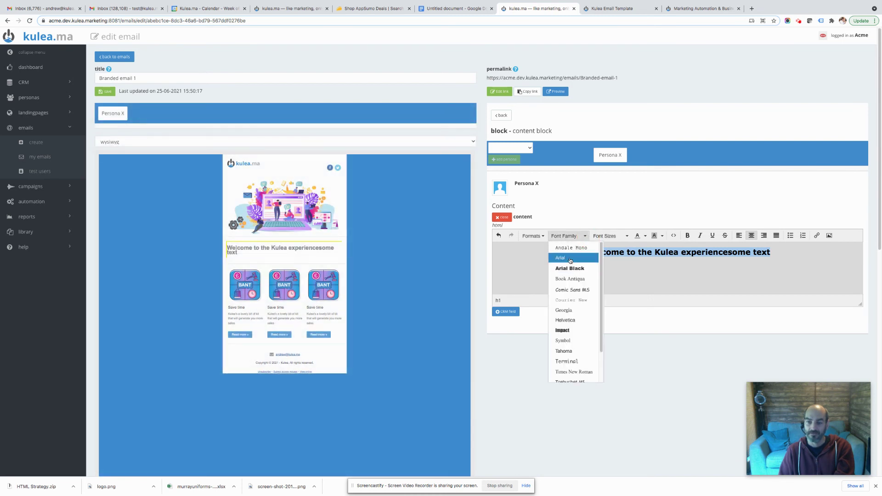
left_click(571, 259)
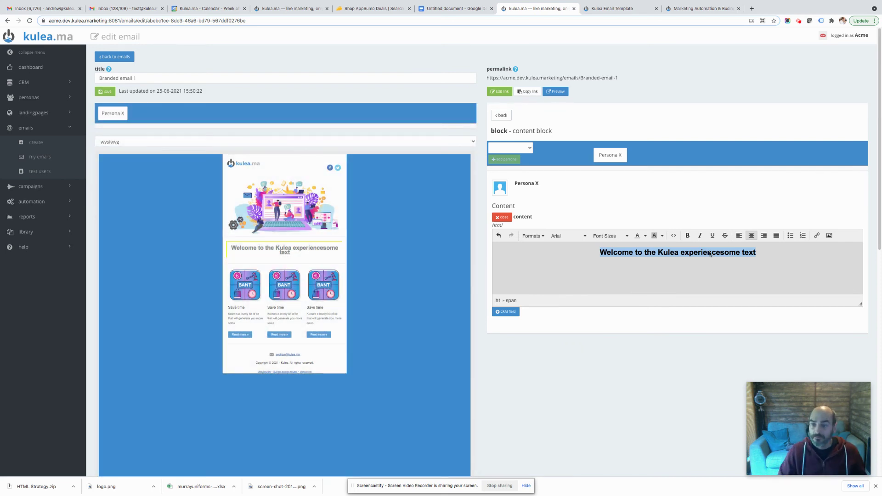
Split the content block's heading so that "some text" sits on its own line
left_click(719, 253)
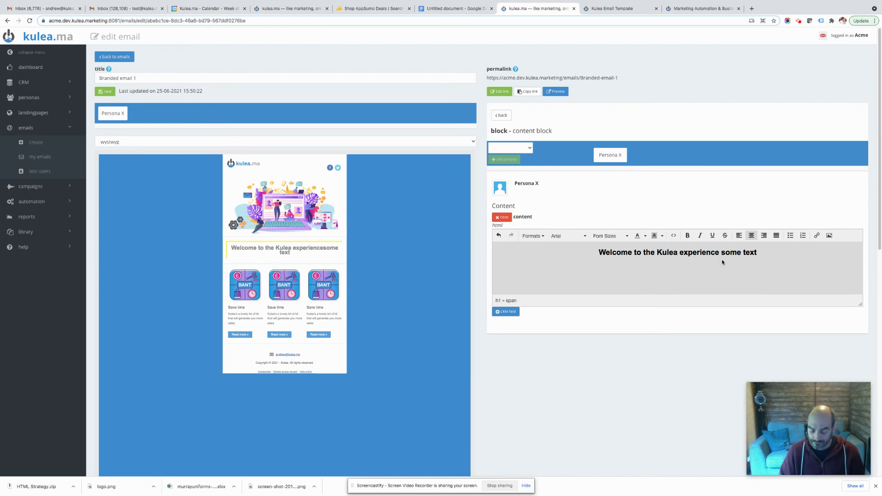
key("Return")
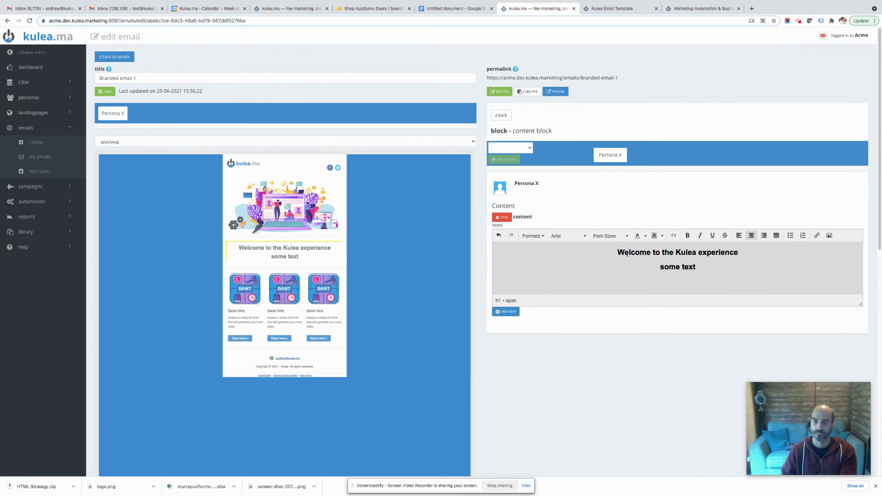
Review the font families and font sizes available for the two heading lines
left_click_drag(619, 252, 709, 271)
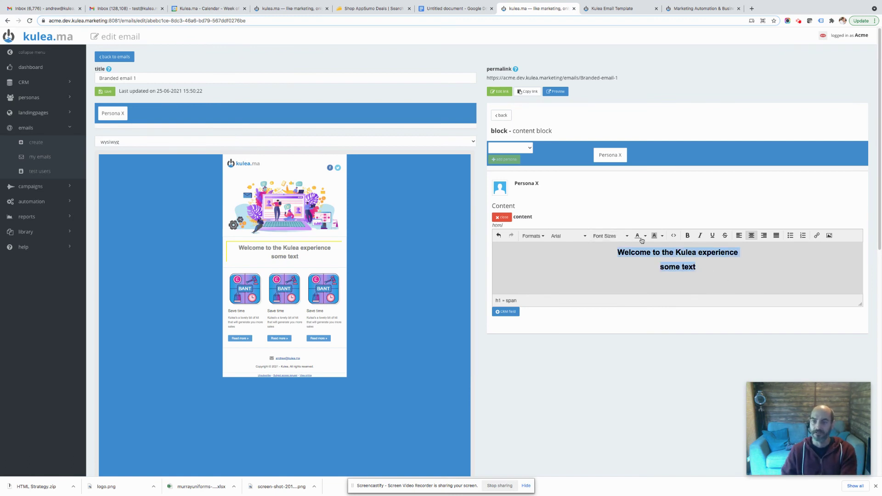
left_click(584, 238)
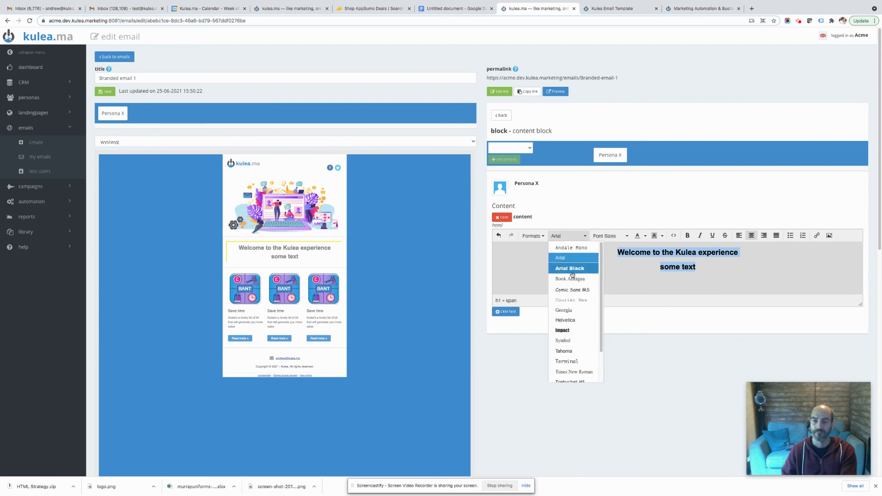
scroll(572, 275, "down", 8)
scroll(630, 256, "up", 5)
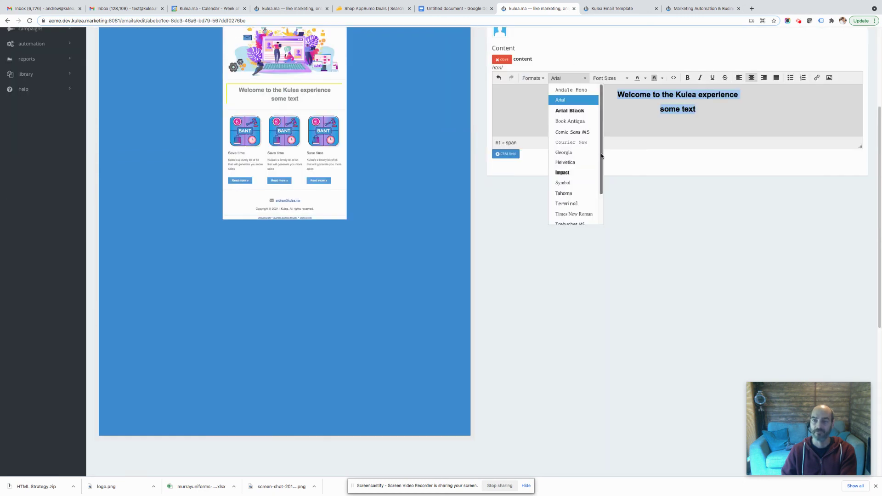
scroll(603, 154, "down", 3)
scroll(604, 151, "up", 3)
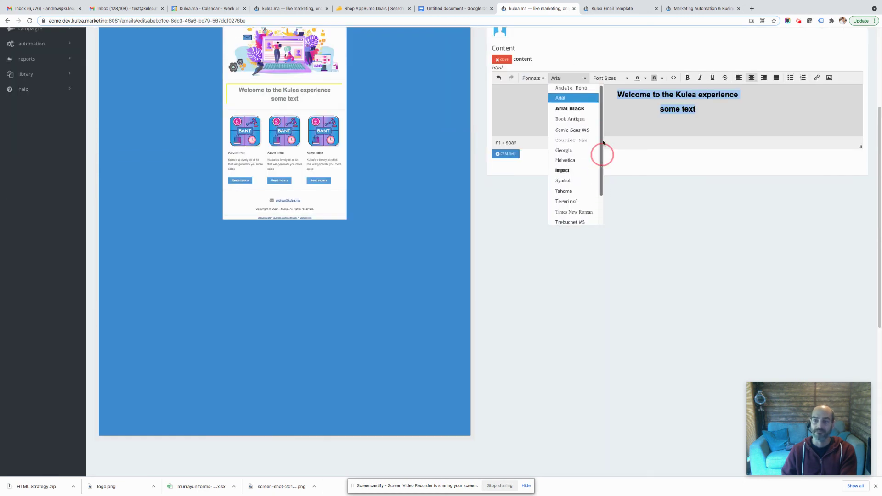
left_click(678, 109)
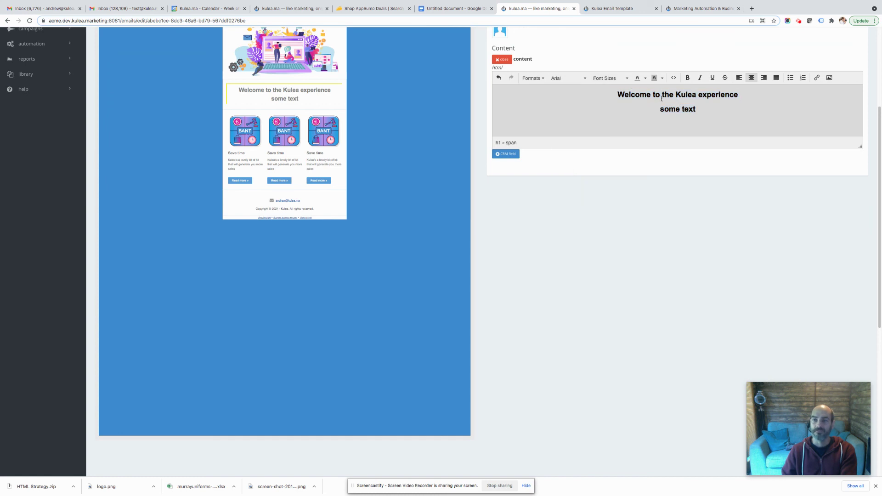
left_click_drag(618, 94, 697, 111)
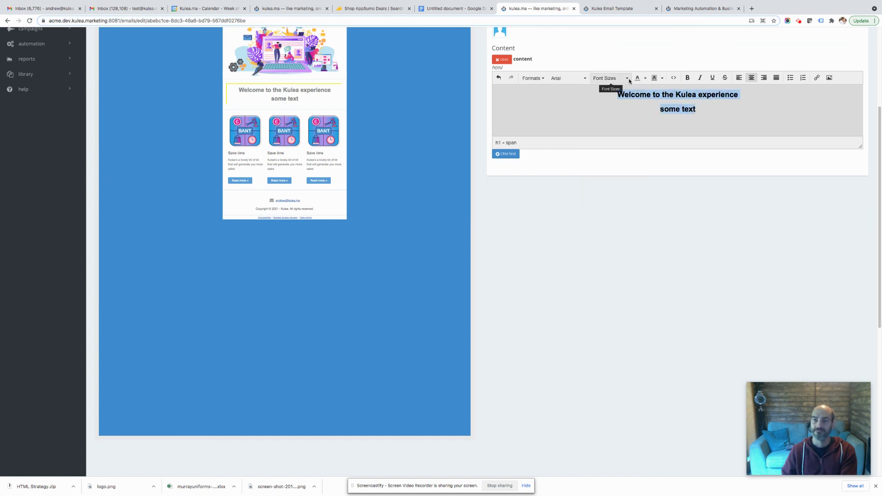
left_click(628, 79)
left_click(644, 94)
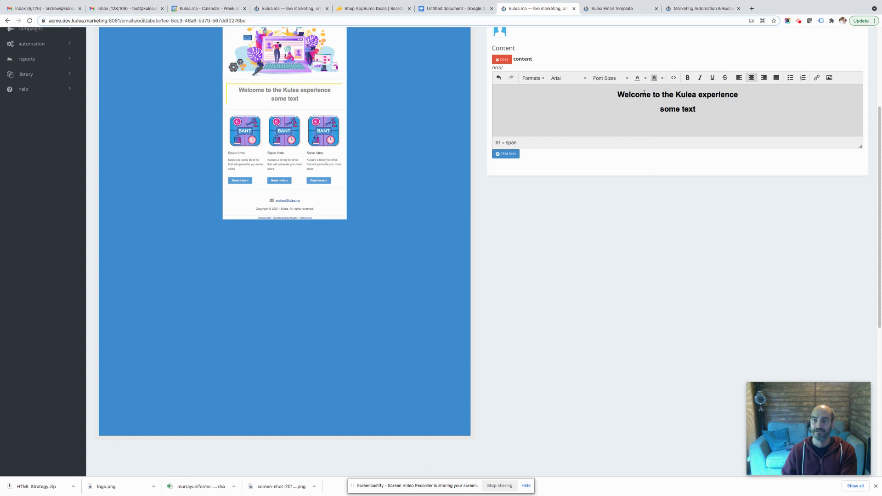
Colour both heading lines dark red (#993300)
left_click_drag(618, 94, 708, 109)
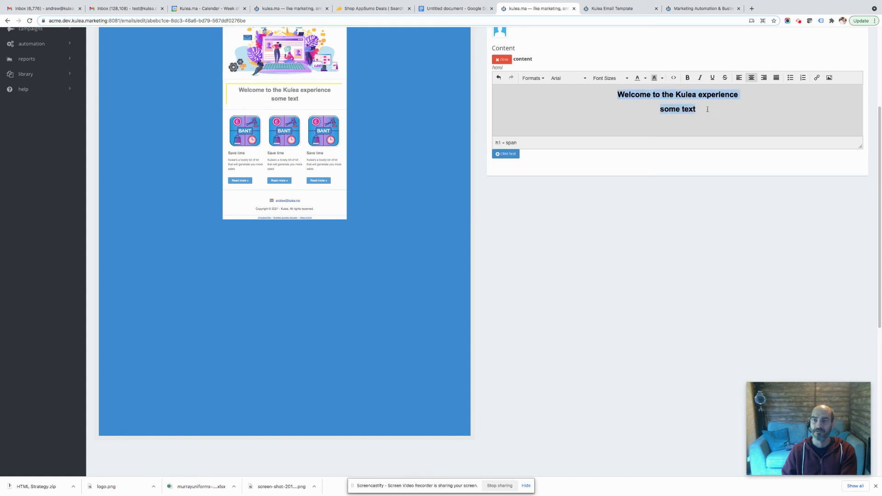
left_click(645, 78)
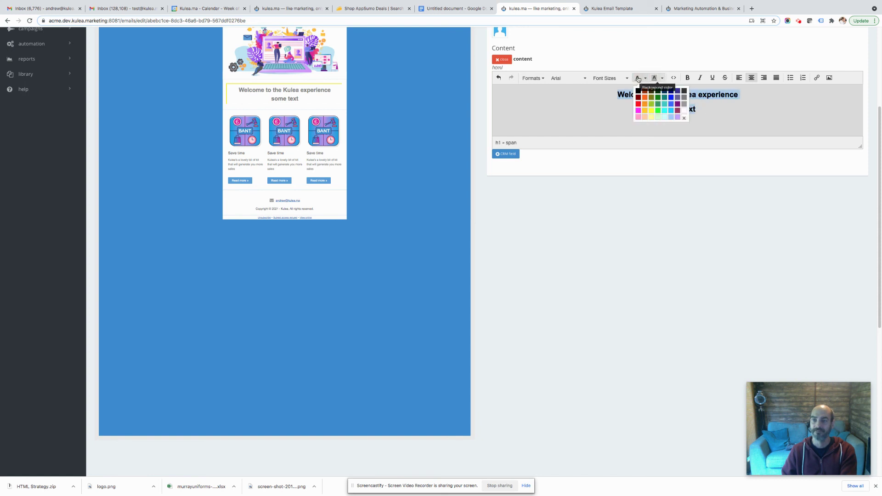
left_click(644, 91)
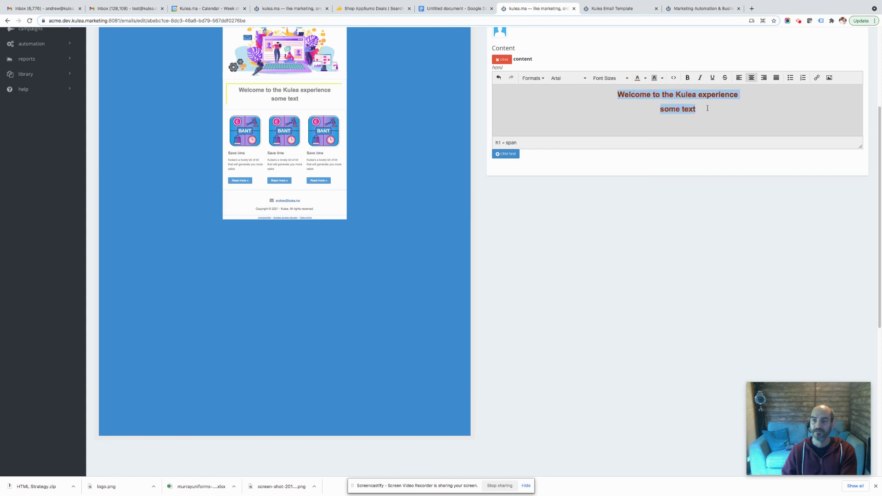
scroll(688, 89, "up", 2)
scroll(688, 89, "up", 2)
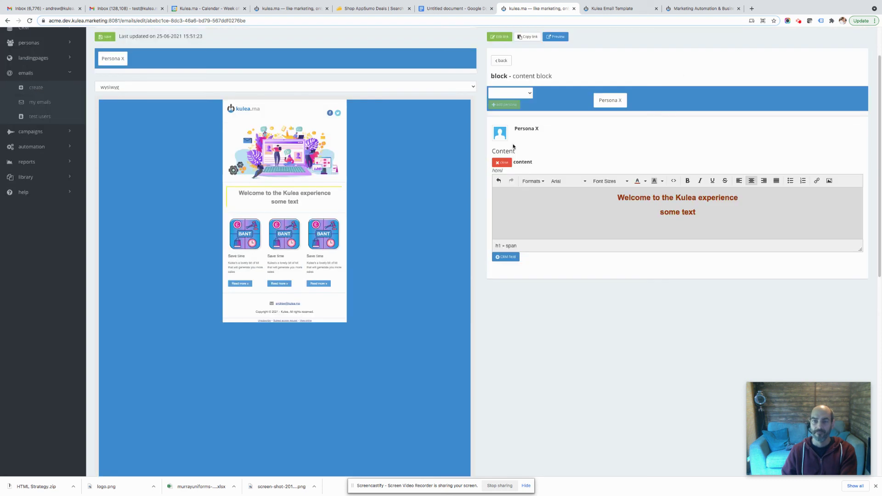
Inspect the content block's HTML source without editing it, and undo the last text colour change
left_click(674, 182)
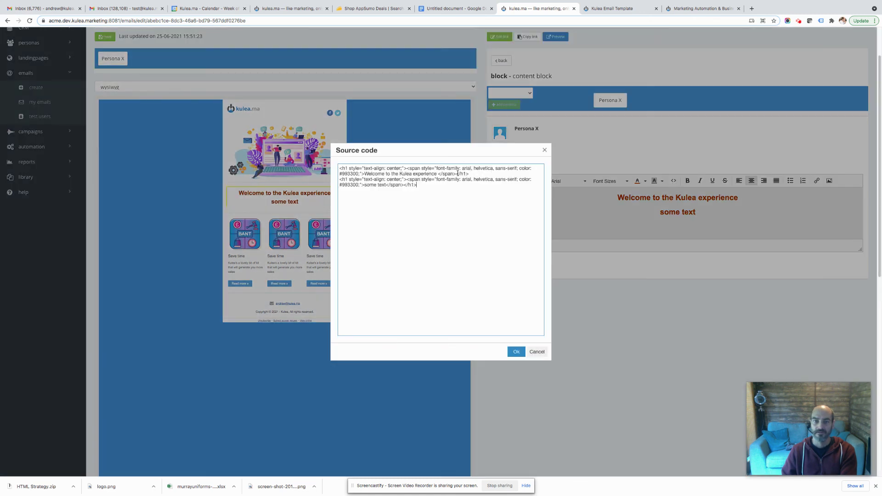
left_click(545, 150)
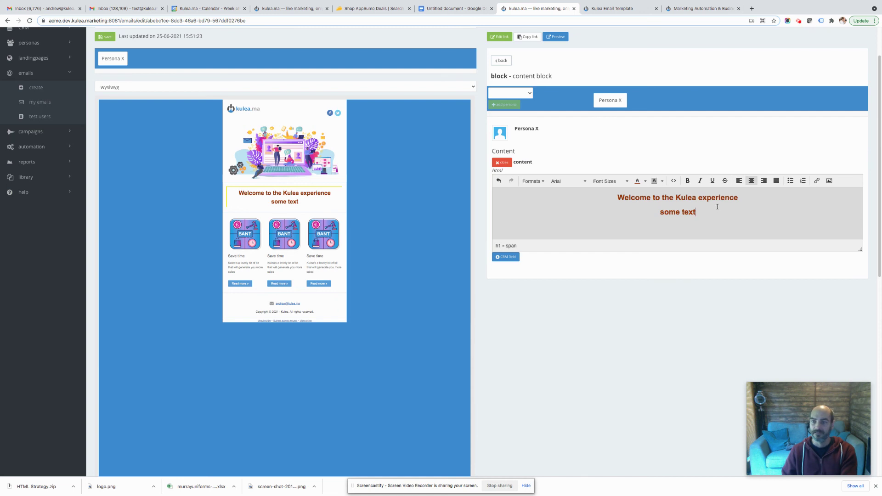
key("super+z")
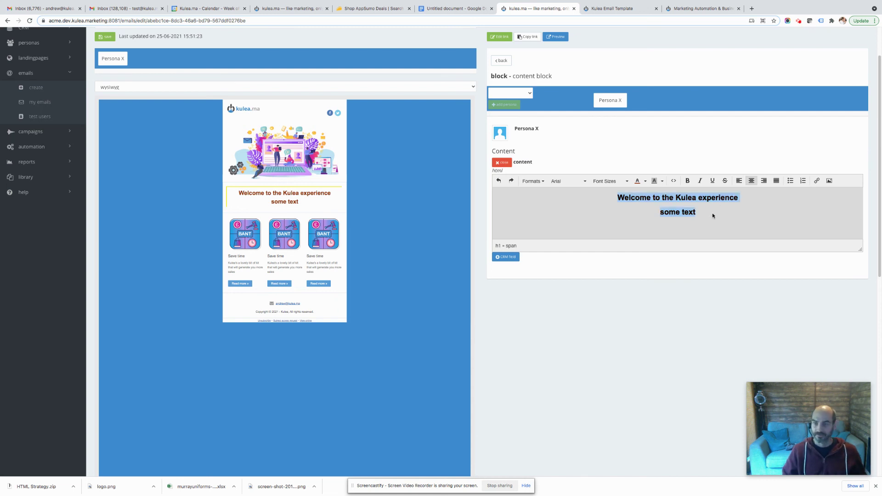
Set the text colour of both heading lines to dark grey (#333333)
left_click(712, 214)
left_click_drag(699, 219, 619, 197)
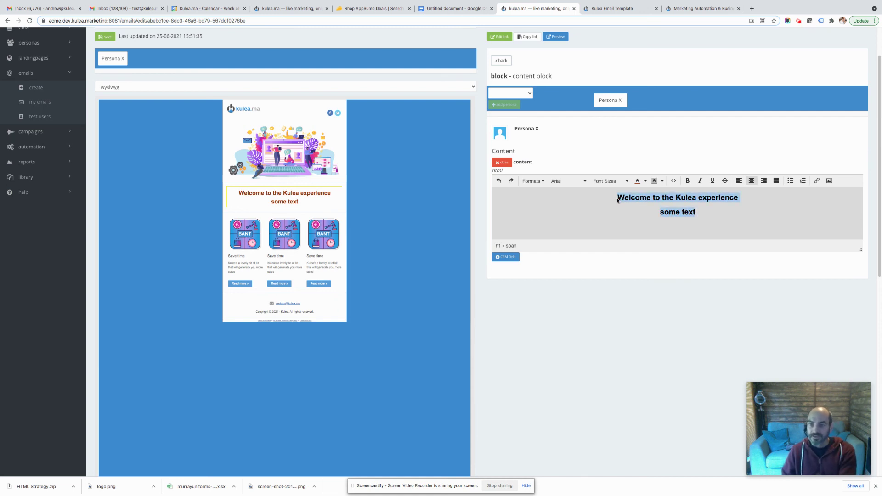
left_click(646, 182)
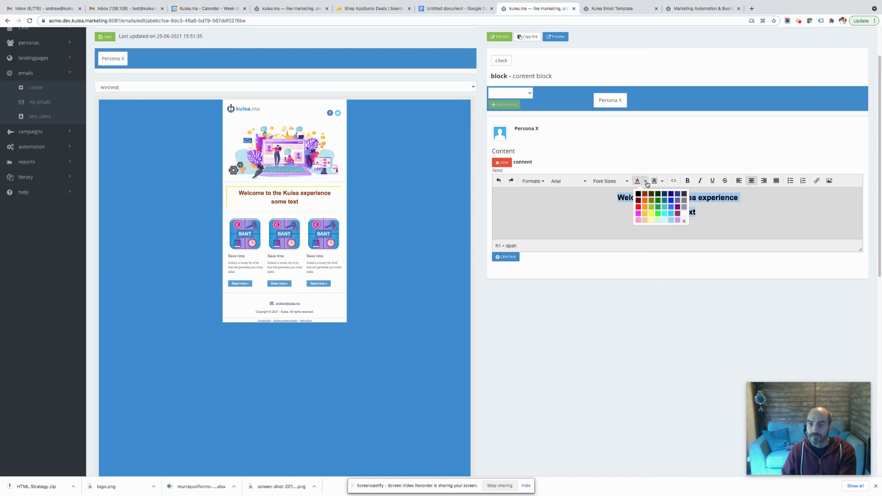
left_click(685, 199)
left_click(716, 211)
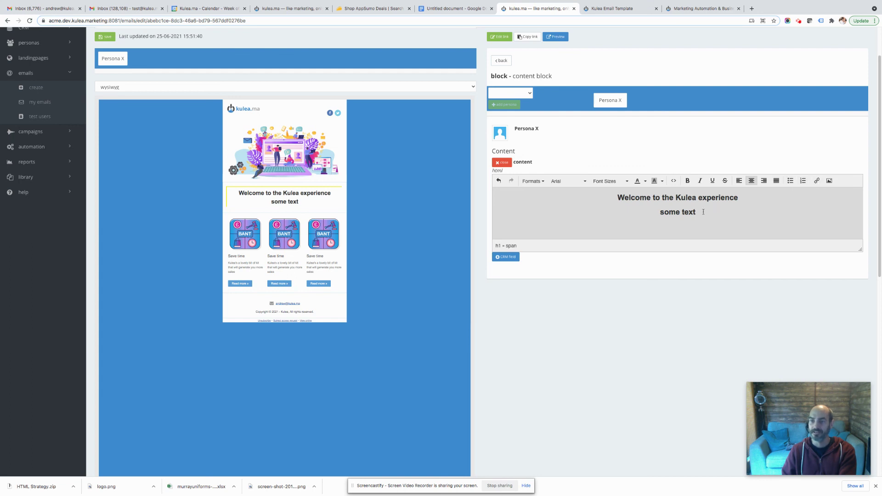
left_click_drag(703, 212, 645, 215)
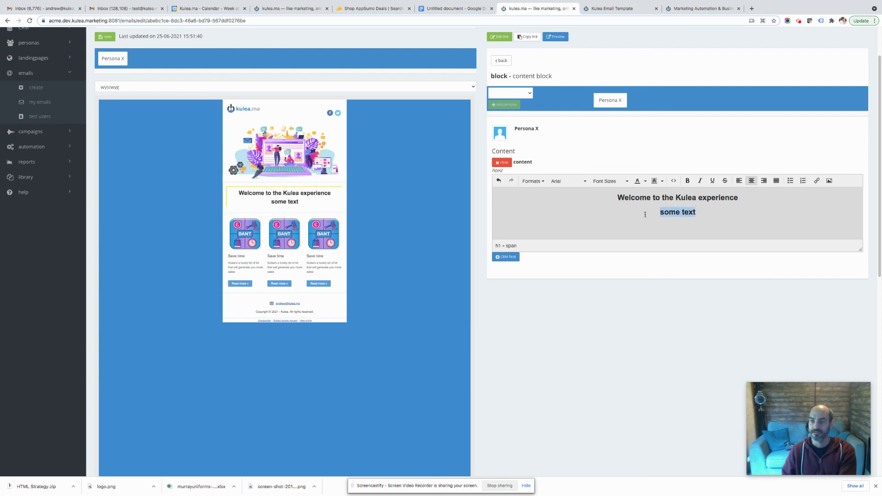
left_click(817, 181)
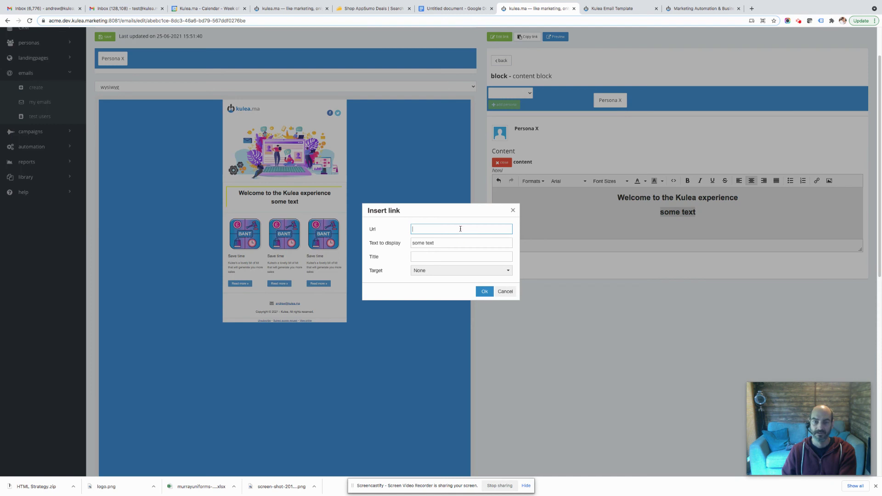
type("https")
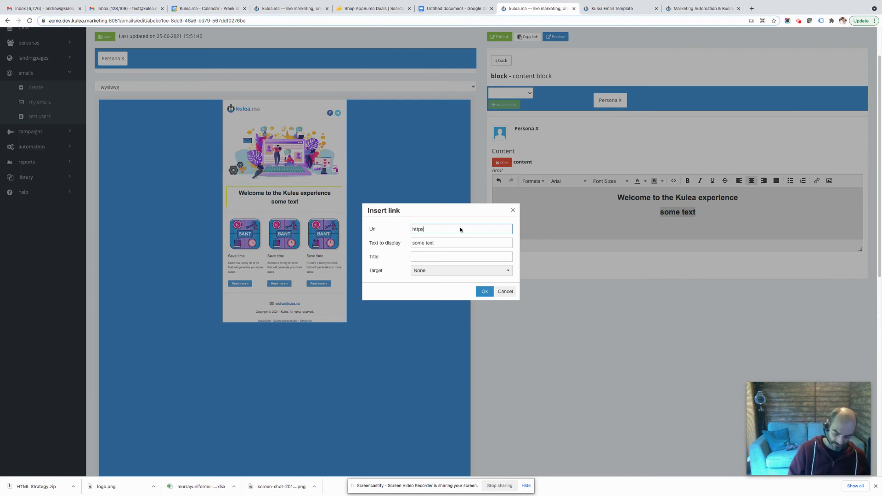
type("?")
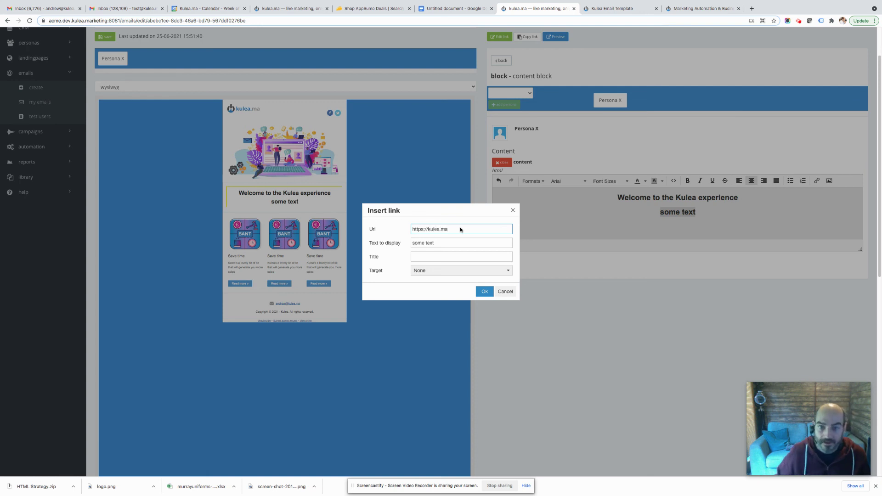
left_click(422, 232)
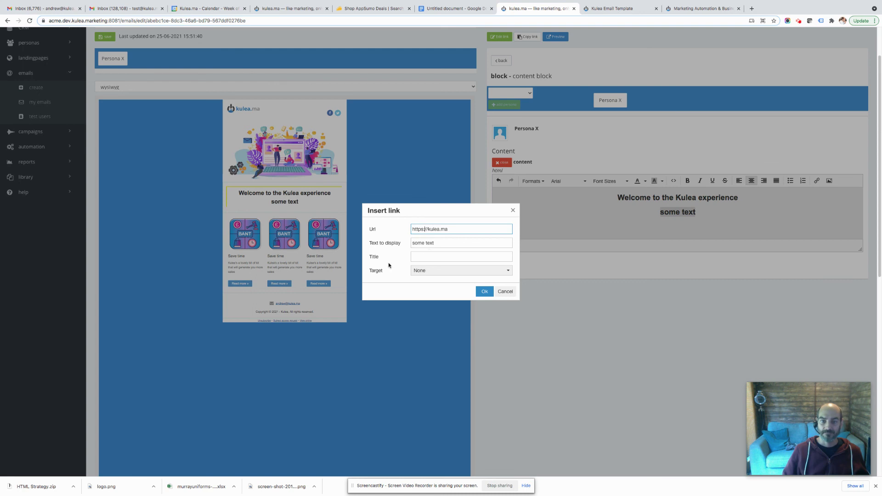
left_click(482, 270)
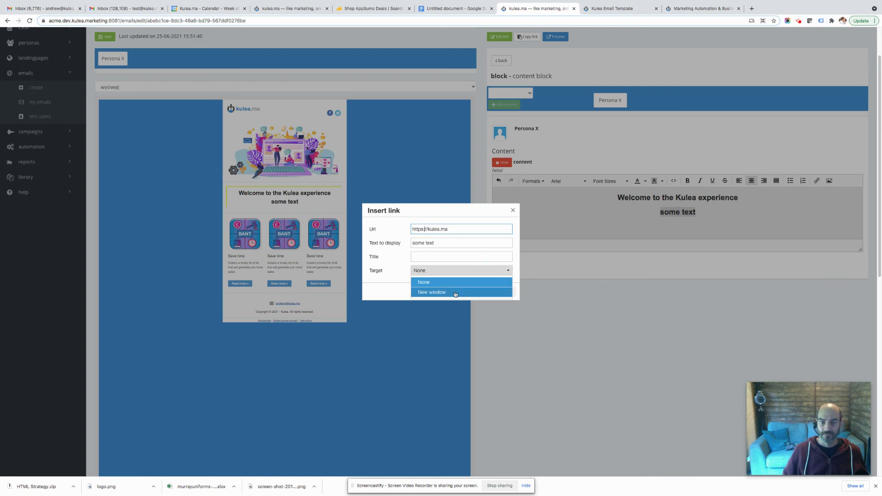
left_click(455, 295)
left_click(483, 292)
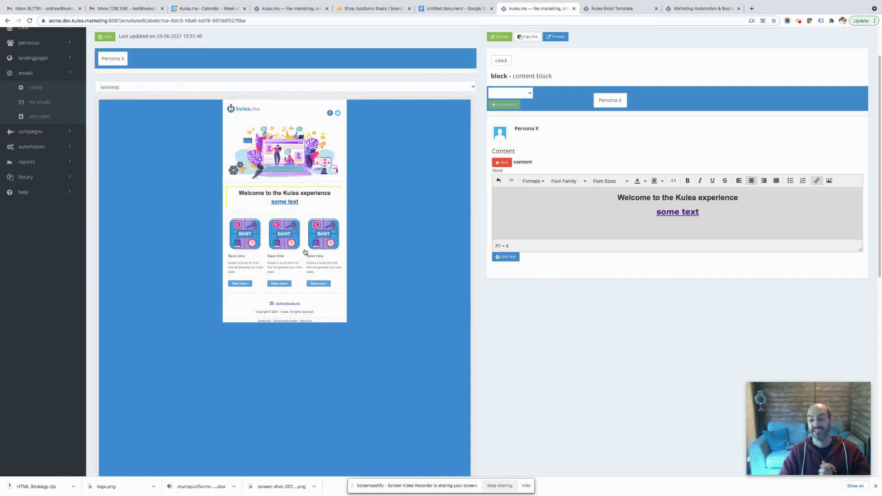
Close the block's content editor and reload the email's preview page to show the edited content
left_click(501, 162)
scroll(634, 149, "up", 2)
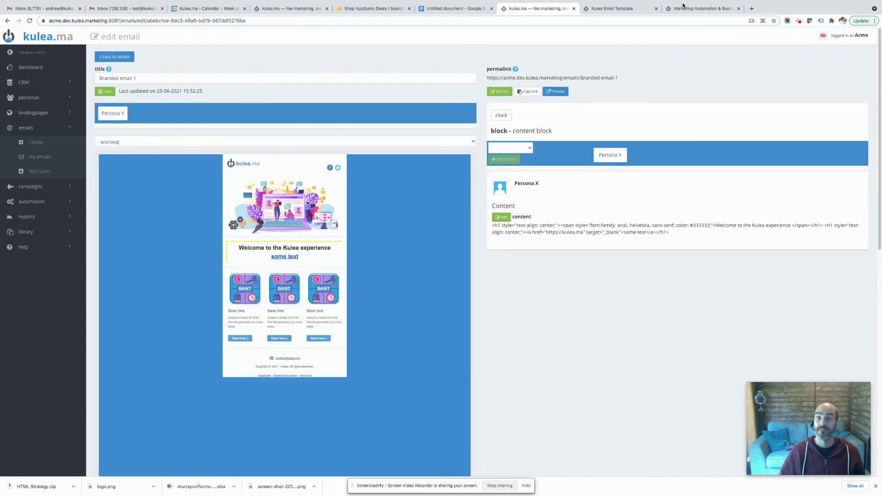
left_click(653, 11)
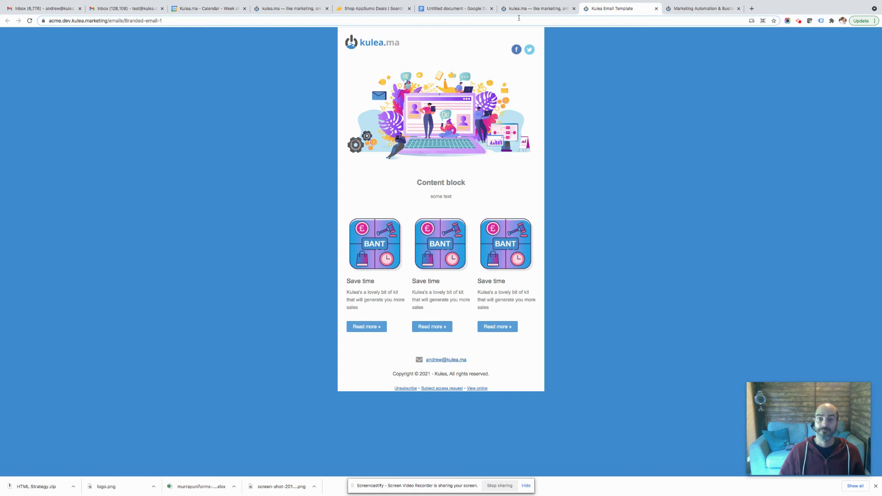
left_click(30, 20)
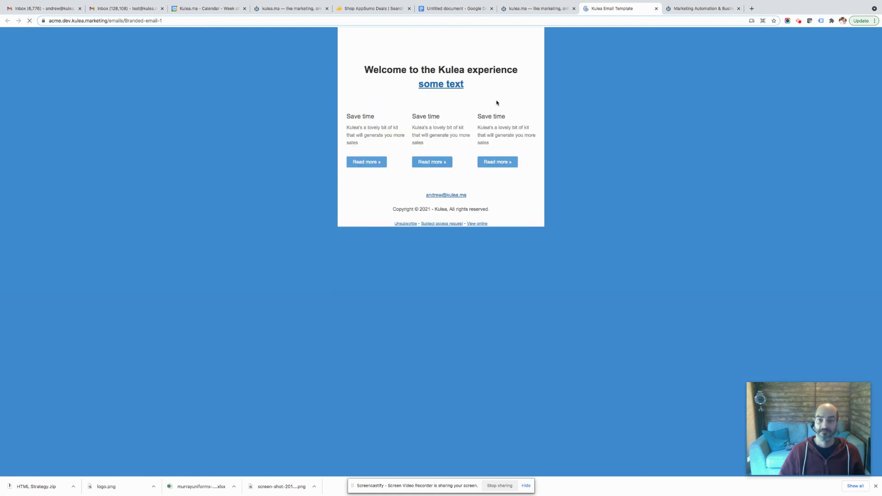
right_click(579, 130)
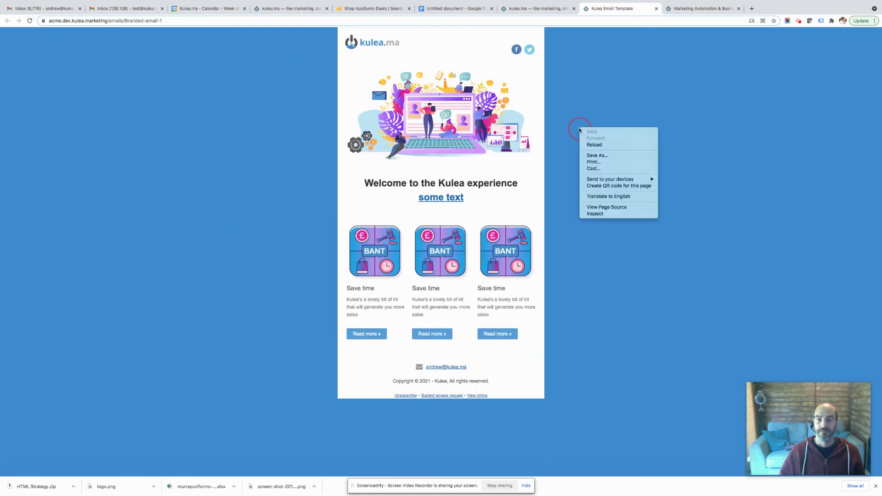
left_click(678, 187)
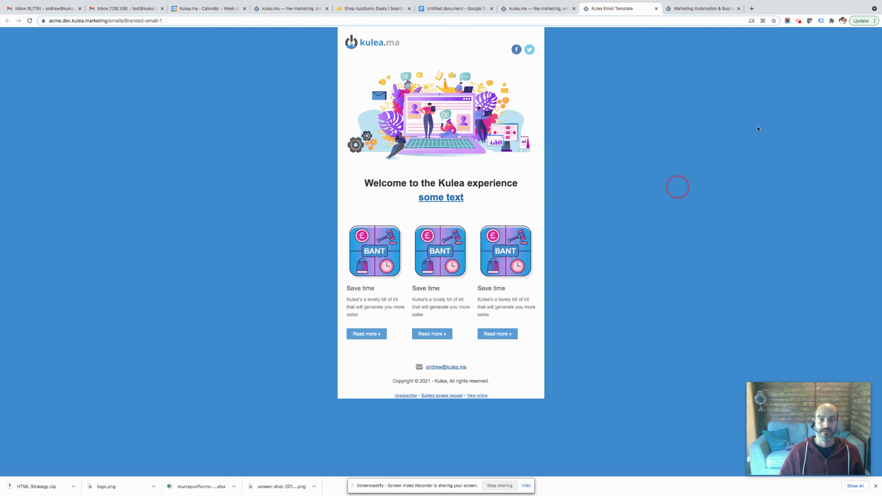
left_click(770, 104)
Emulate a Pixel 2 in the browser's developer tools and examine the email's mobile layout
key("super+alt+i")
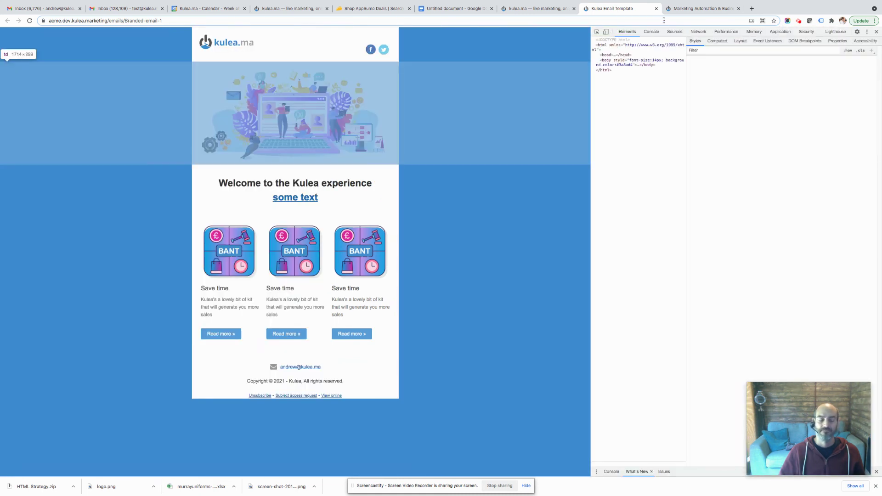
left_click(606, 31)
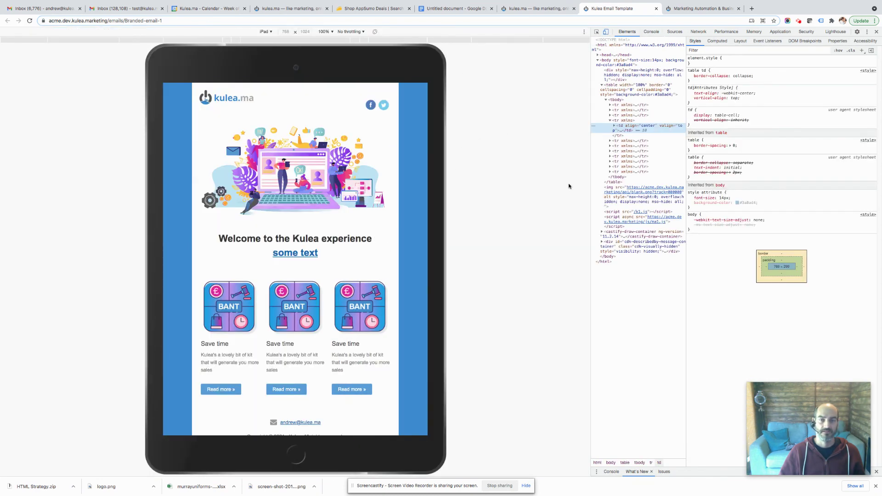
left_click(272, 33)
left_click(516, 150)
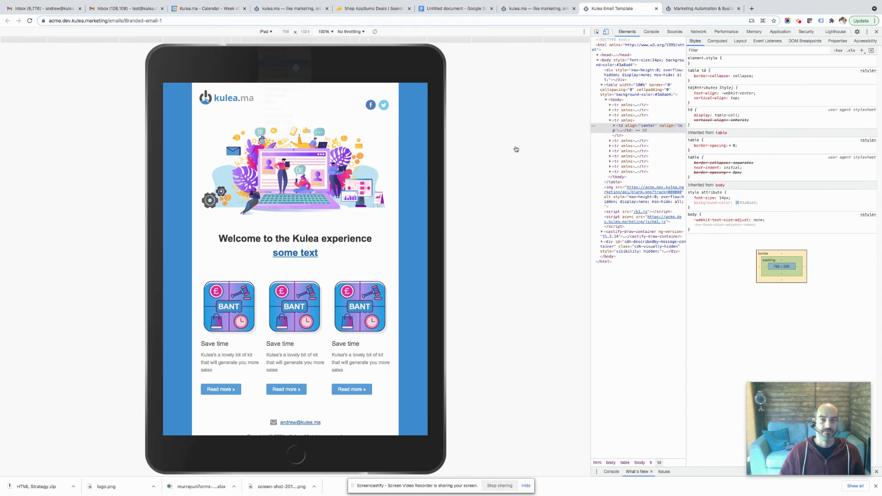
scroll(327, 150, "down", 2)
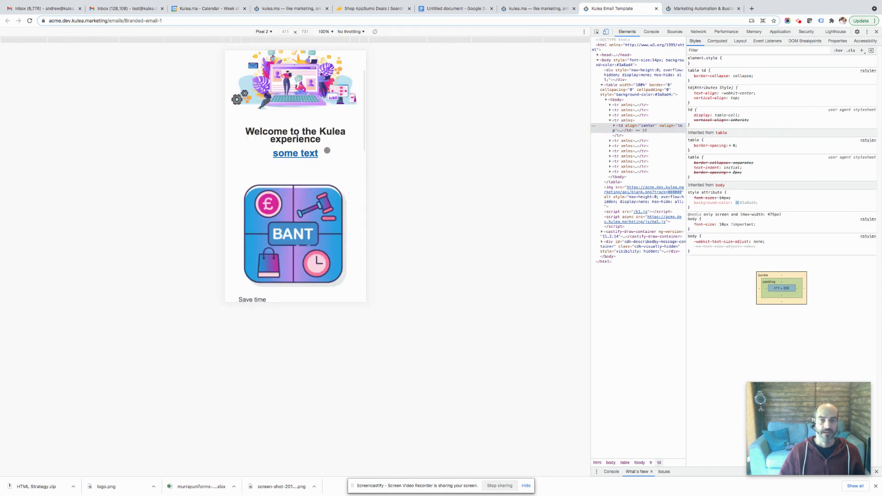
Examine the email's mobile layout on the emulated Pixel 2 and on an iPhone 5/SE, and close its preview page
scroll(327, 151, "down", 10)
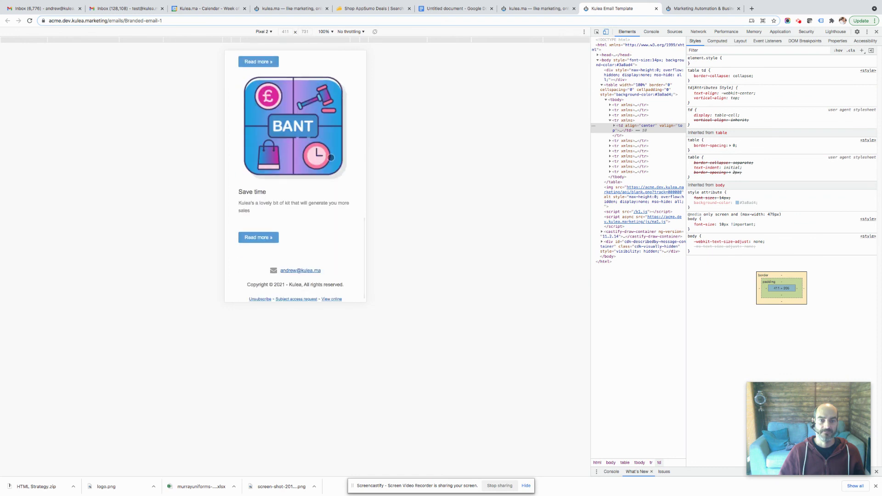
scroll(331, 157, "up", 10)
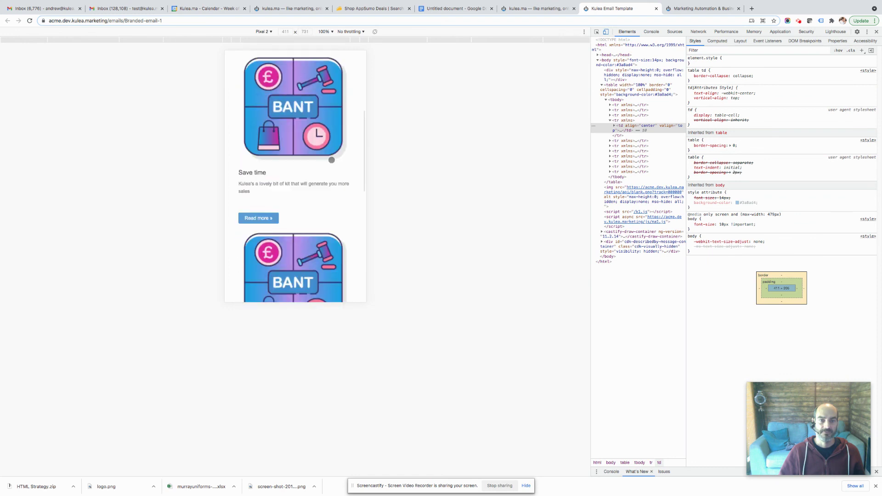
left_click(270, 32)
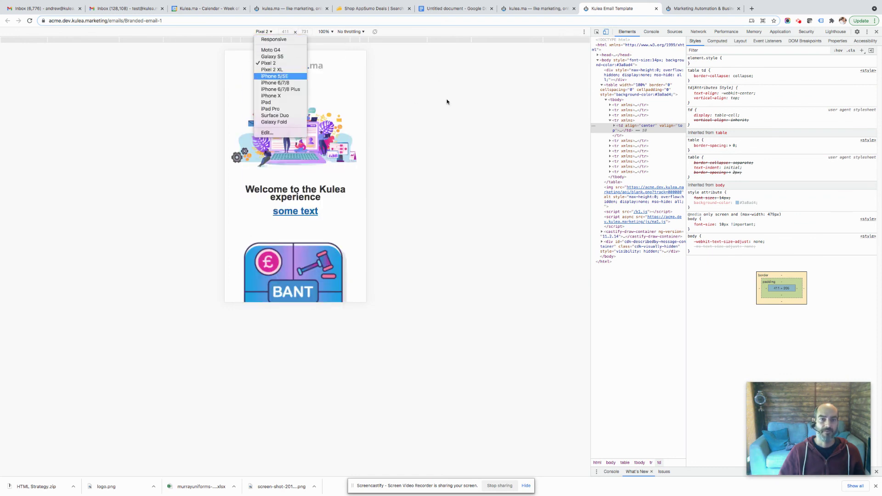
key("Return")
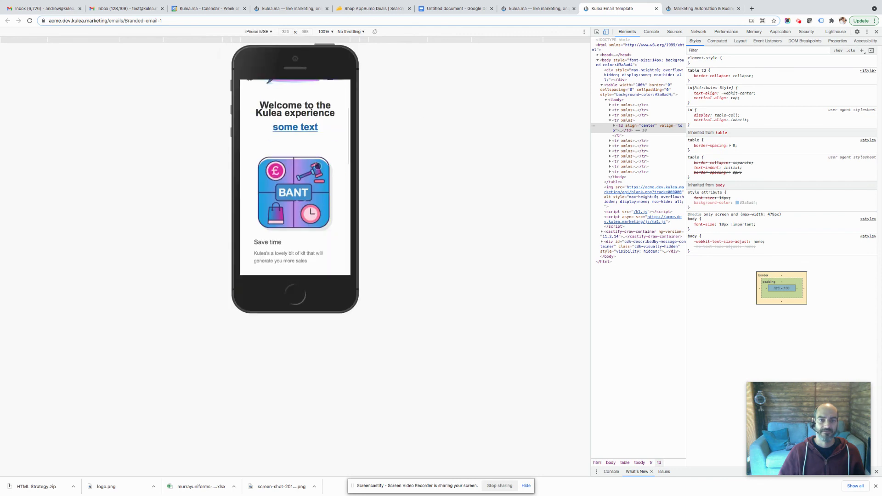
scroll(315, 166, "down", 10)
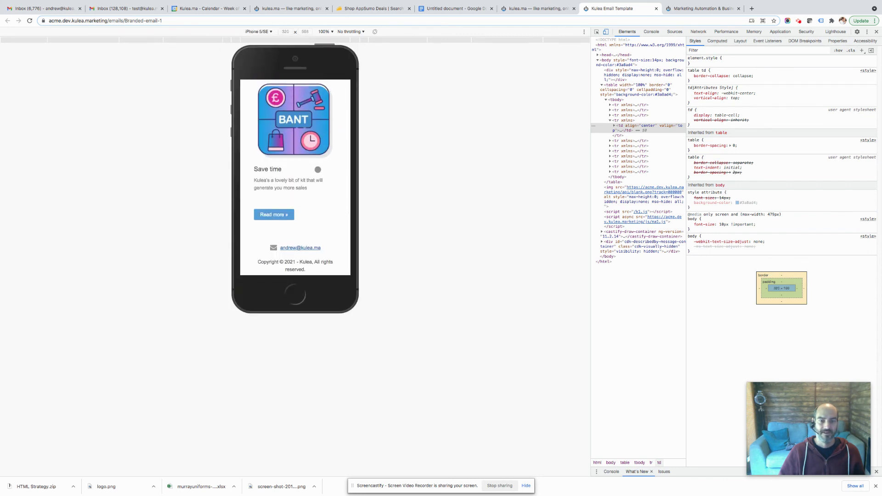
scroll(317, 170, "up", 10)
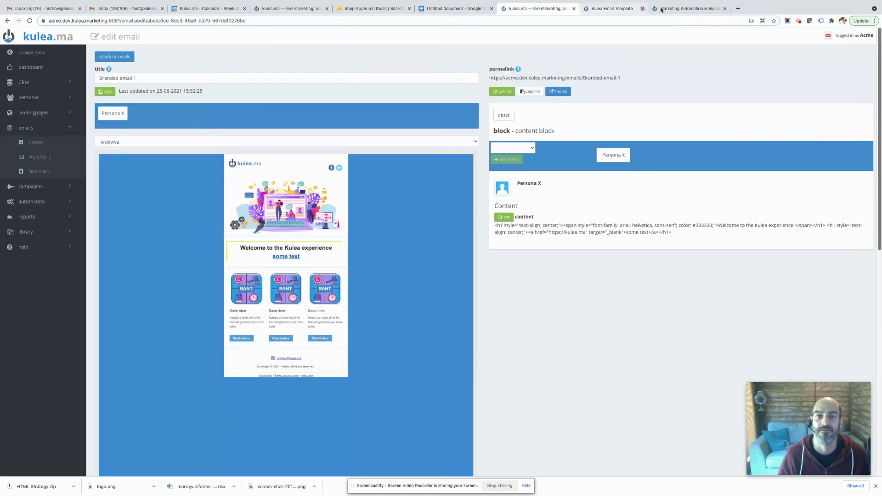
left_click(656, 8)
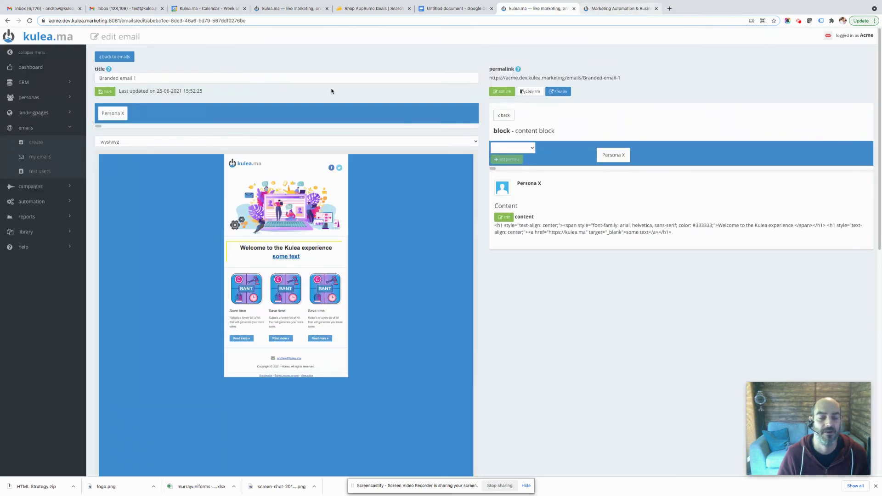